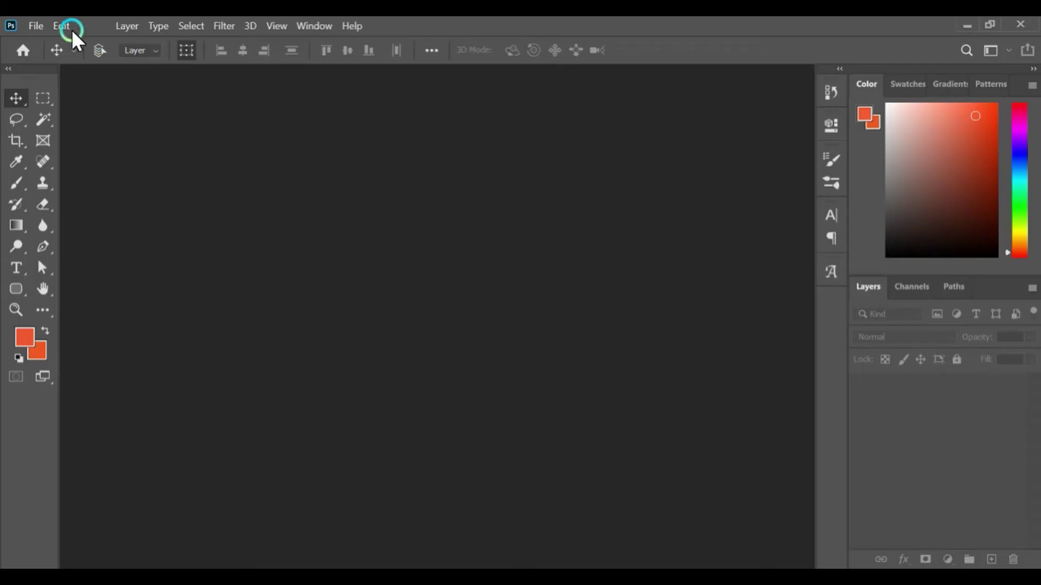
Step: Create a 1080×1080 px document and fill it with an orange Solid Color fill layer
click(43, 27)
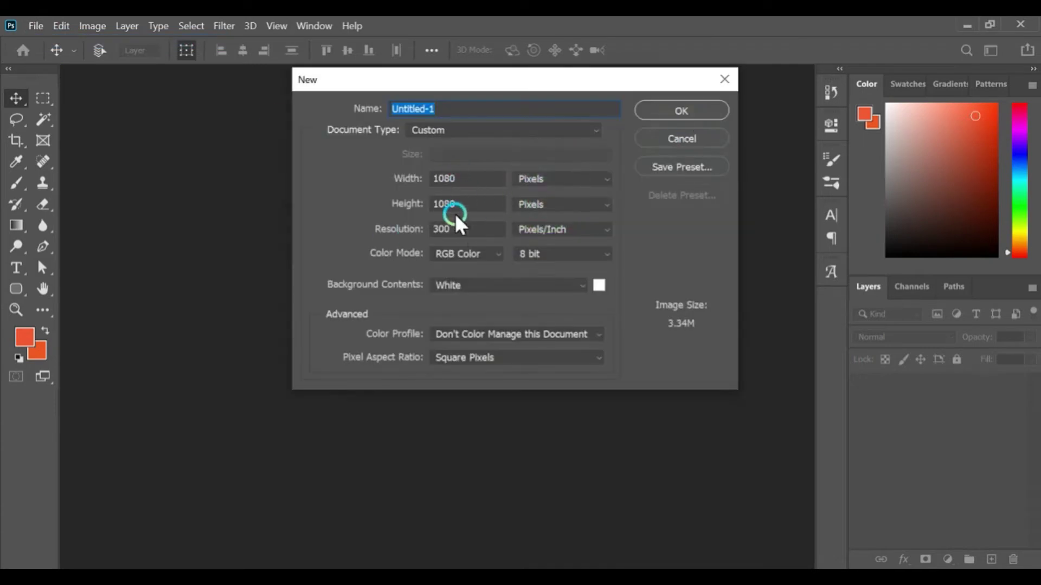
click(675, 112)
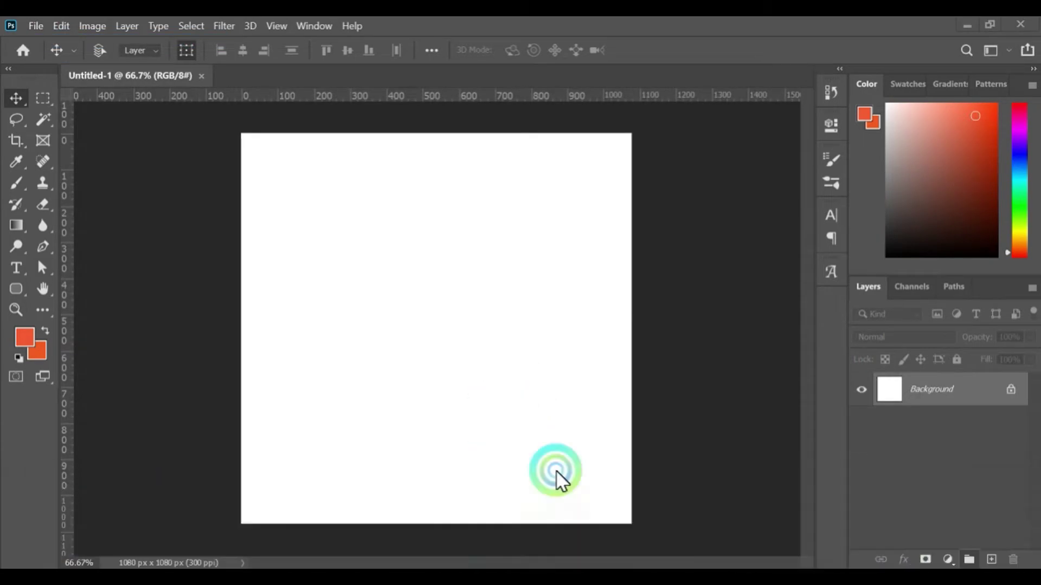
click(948, 559)
click(937, 267)
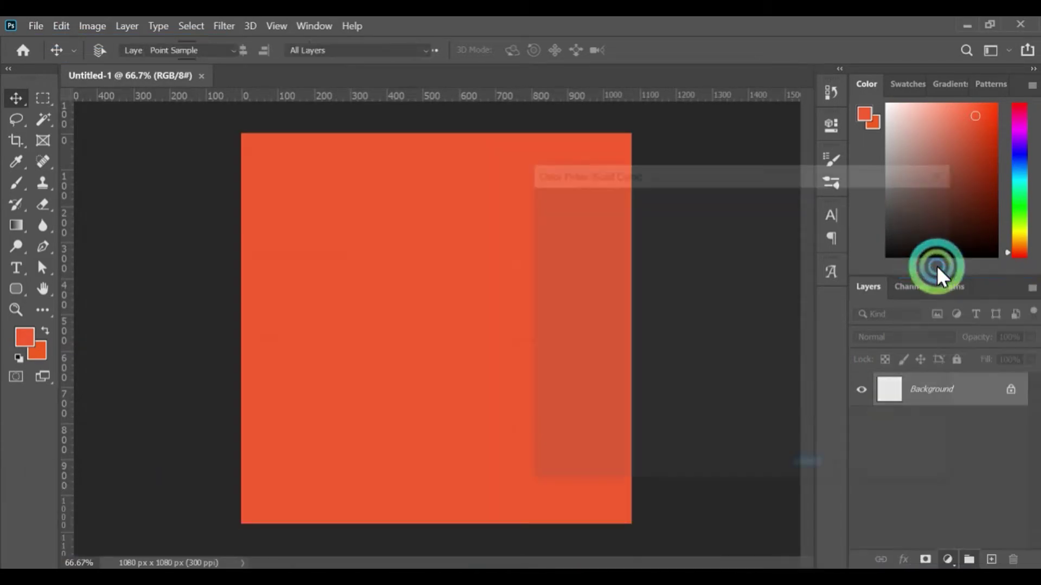
click(902, 200)
Step: Open the Downloads folder in File Explorer, then return to the poster
click(506, 562)
click(135, 528)
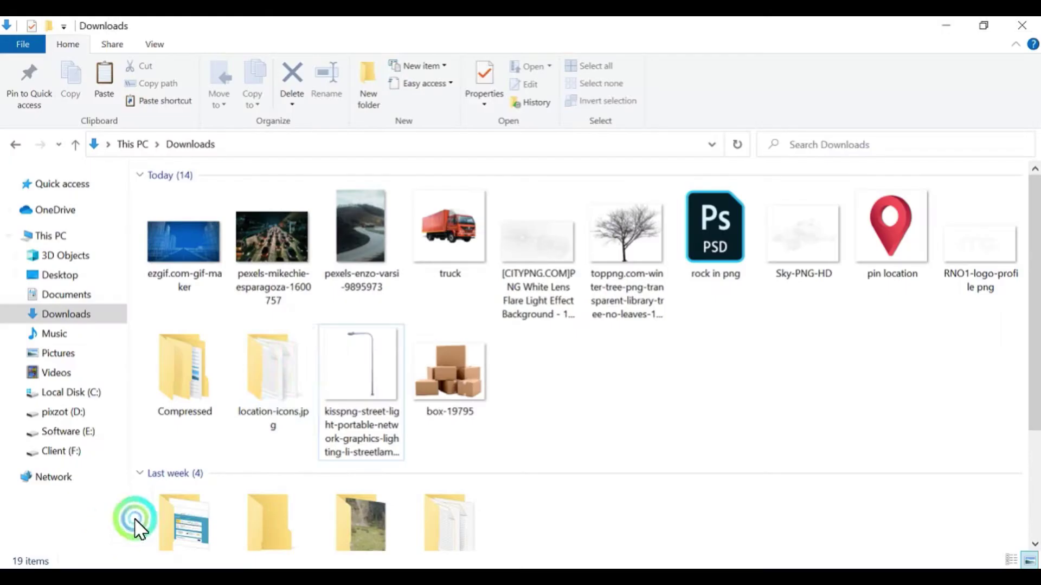
mouse_move(449, 234)
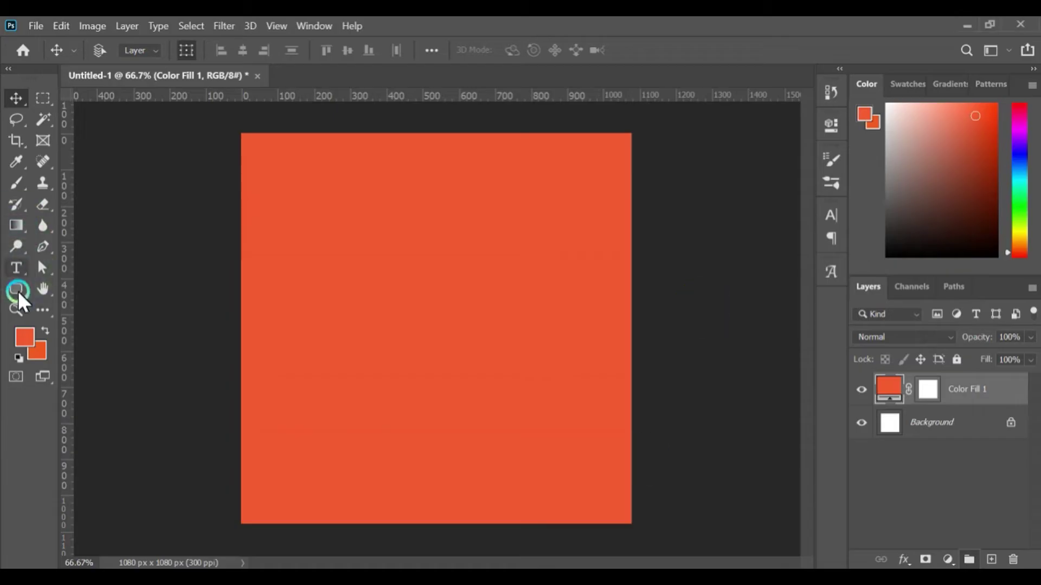
click(16, 289)
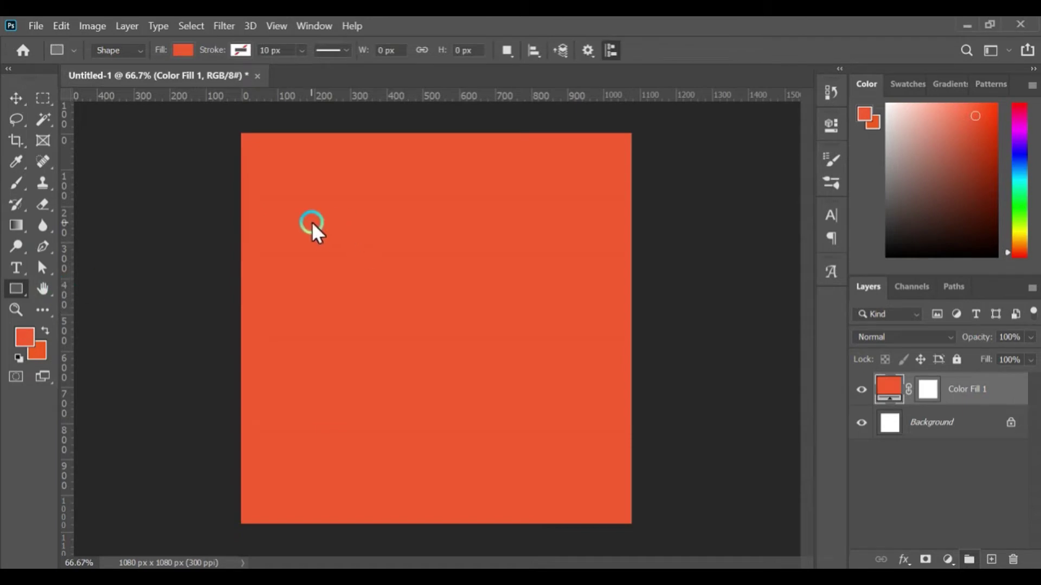
Step: Draw a wide white rectangle bar in the upper canvas and centre it horizontally
drag(311, 223, 585, 297)
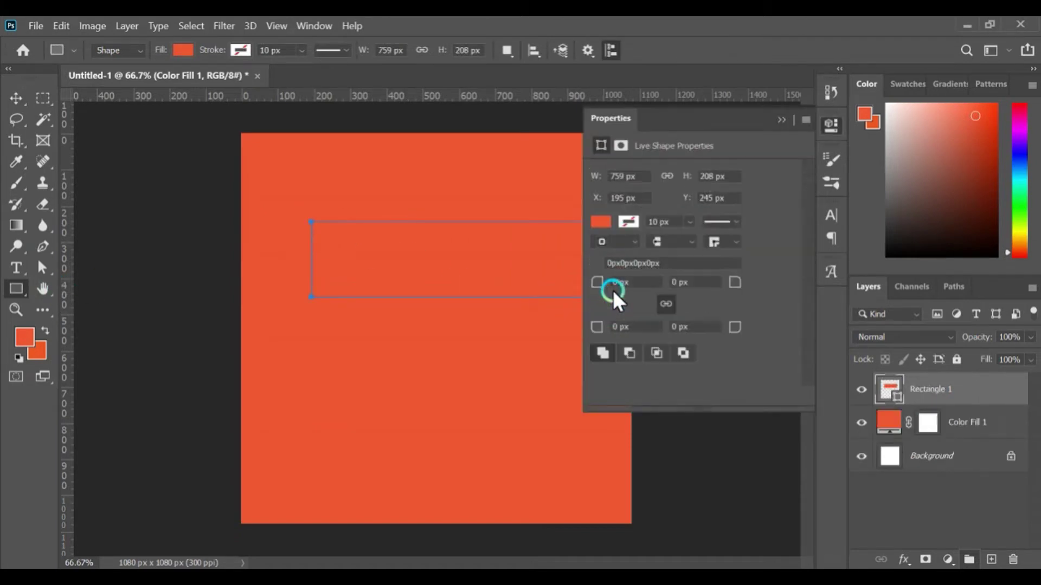
click(606, 221)
click(748, 307)
click(785, 116)
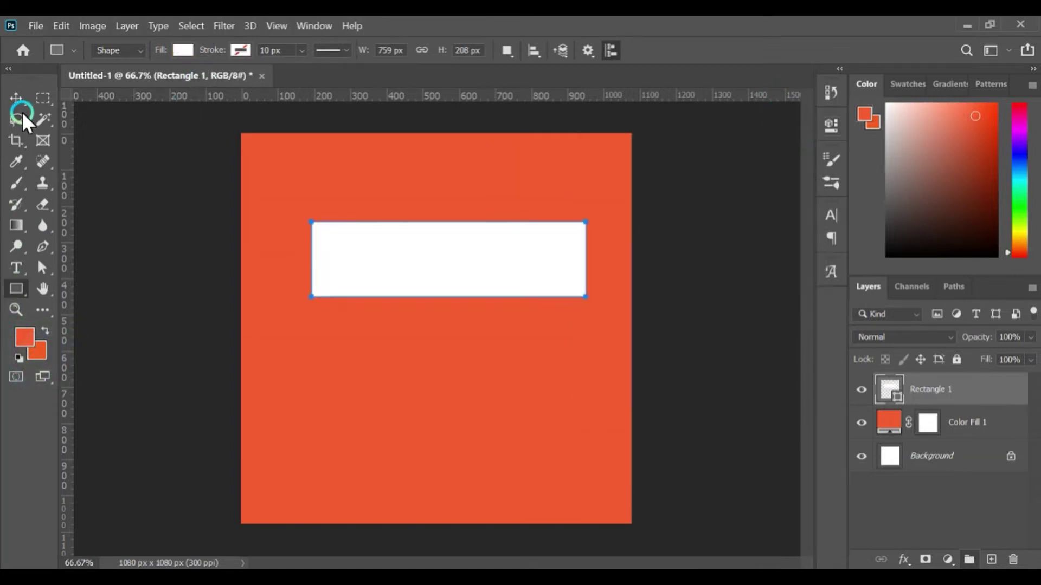
click(17, 99)
key(ctrl+a)
click(242, 48)
key(ctrl+d)
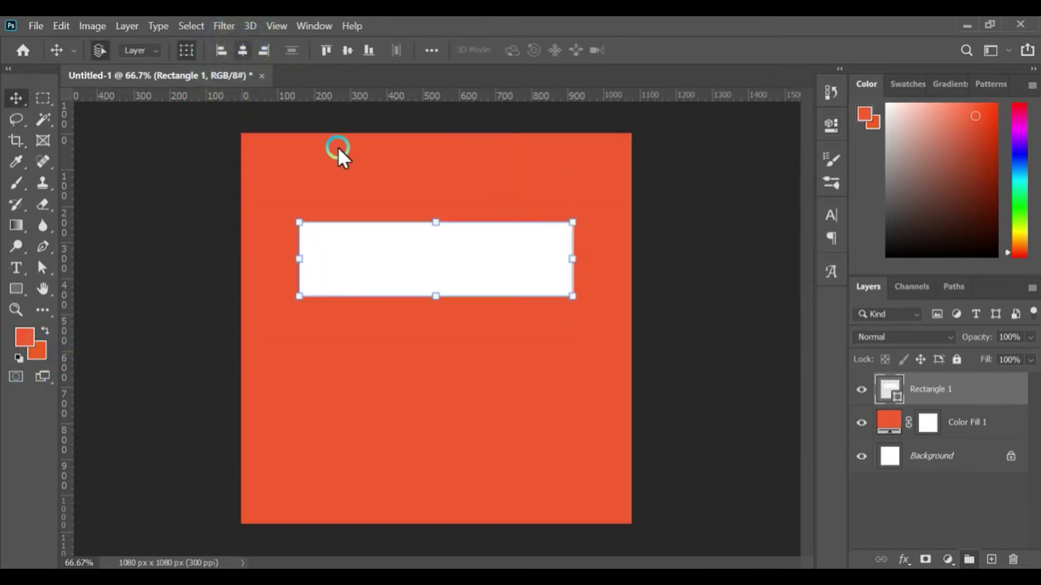
drag(488, 255, 486, 326)
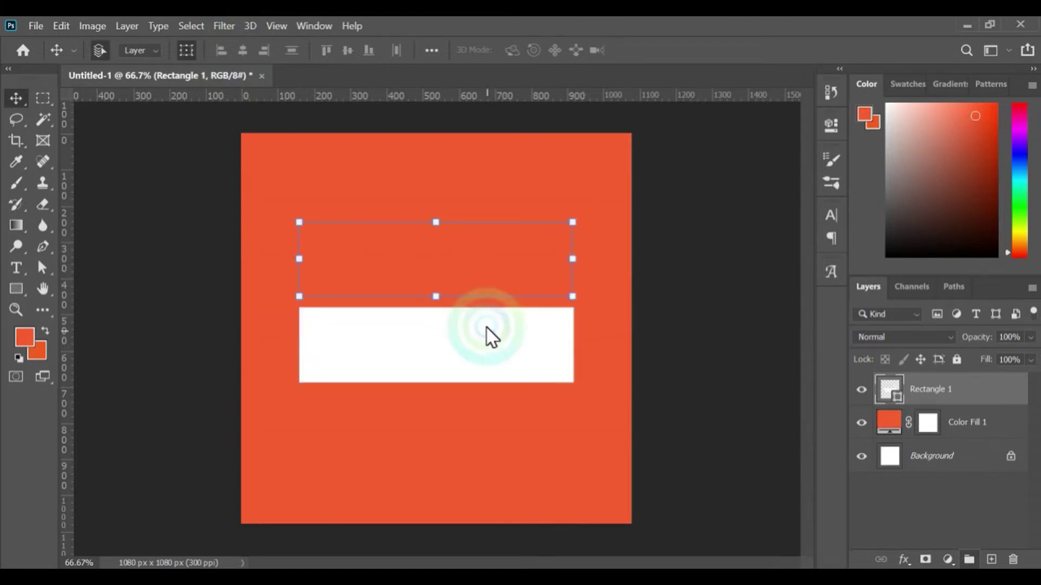
key(ctrl+z)
Step: Duplicate the bar below and rotate the copy 90° to form the T stem
drag(476, 263, 477, 342)
mouse_move(581, 301)
mouse_down()
mouse_move(591, 444)
mouse_move(499, 507)
mouse_up()
drag(434, 329, 434, 356)
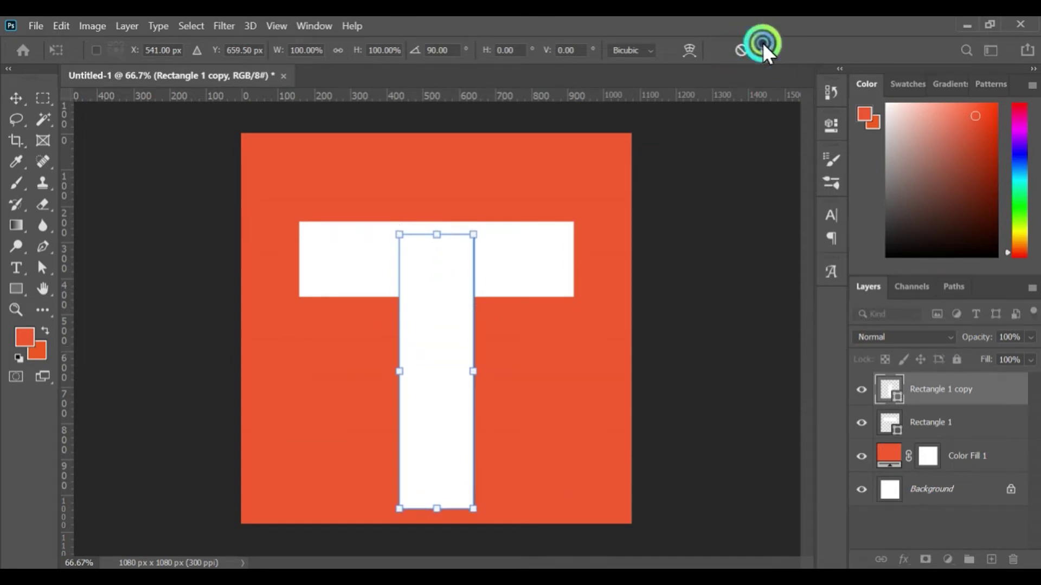
click(762, 43)
Step: Centre both bars horizontally and merge them into one T shape layer
shift+click(952, 425)
key(ctrl+a)
click(245, 54)
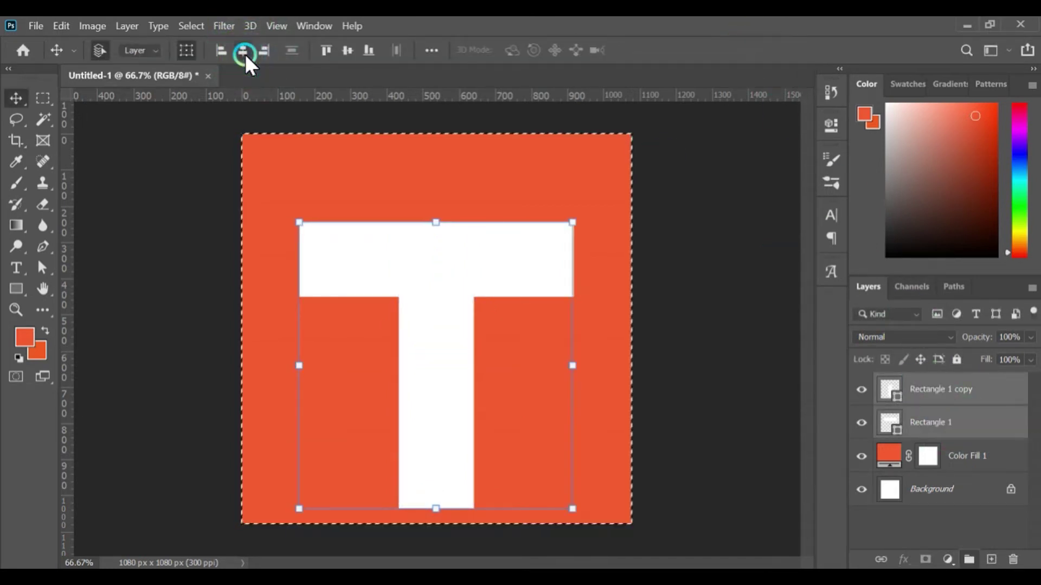
key(ctrl+d)
click(186, 49)
right_click(922, 423)
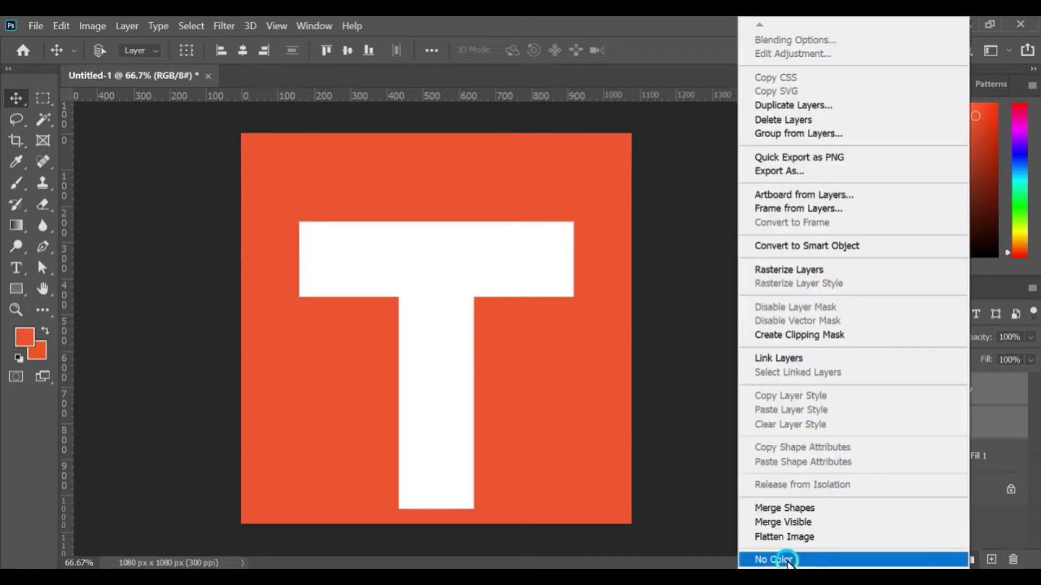
click(786, 507)
Step: Scale the T to about 81% and move it slightly up
click(186, 50)
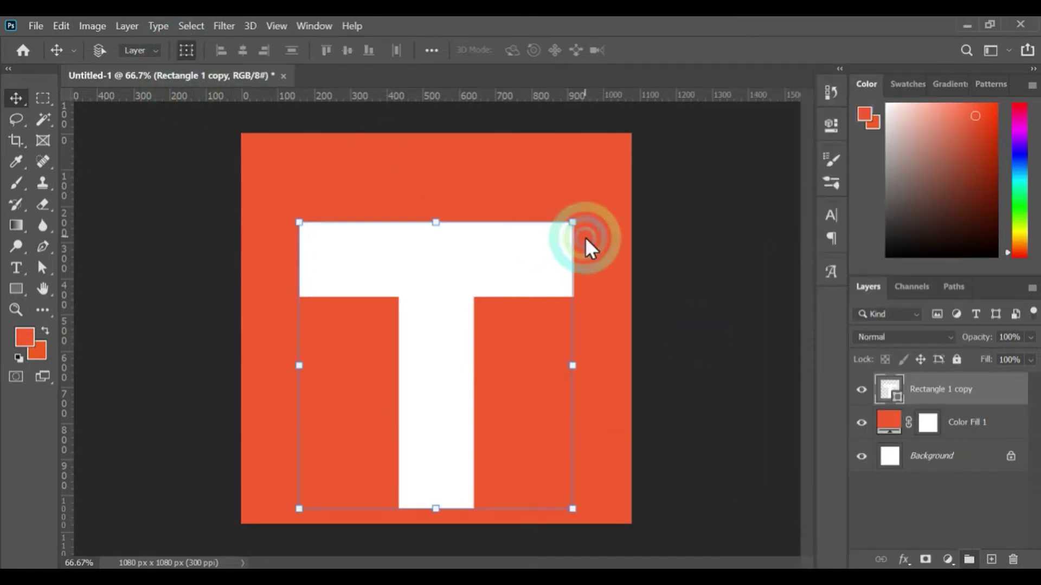
mouse_move(572, 223)
mouse_down()
mouse_move(542, 263)
mouse_move(558, 254)
mouse_up()
drag(476, 346, 451, 335)
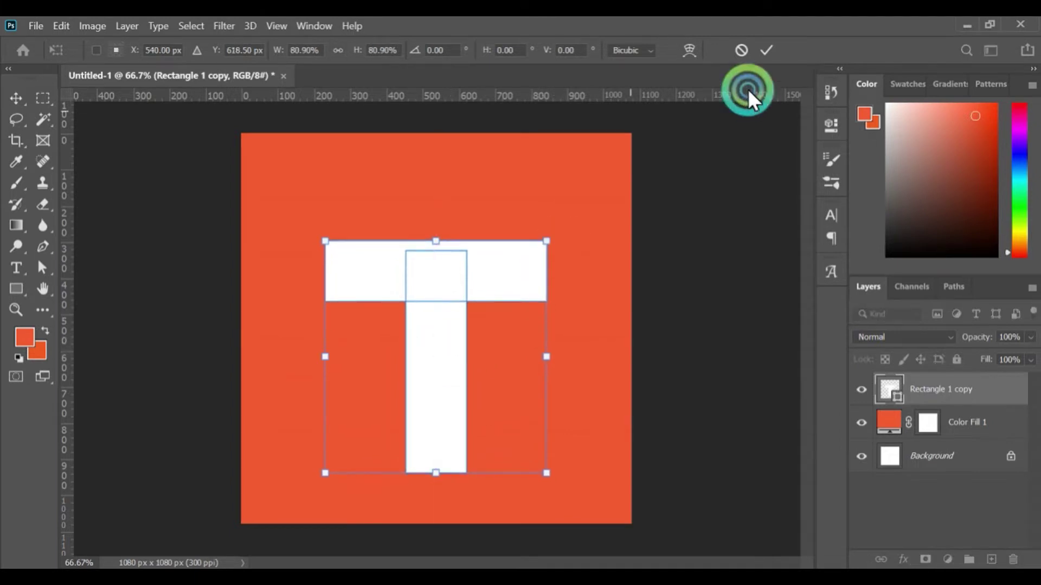
click(766, 50)
drag(372, 346, 430, 335)
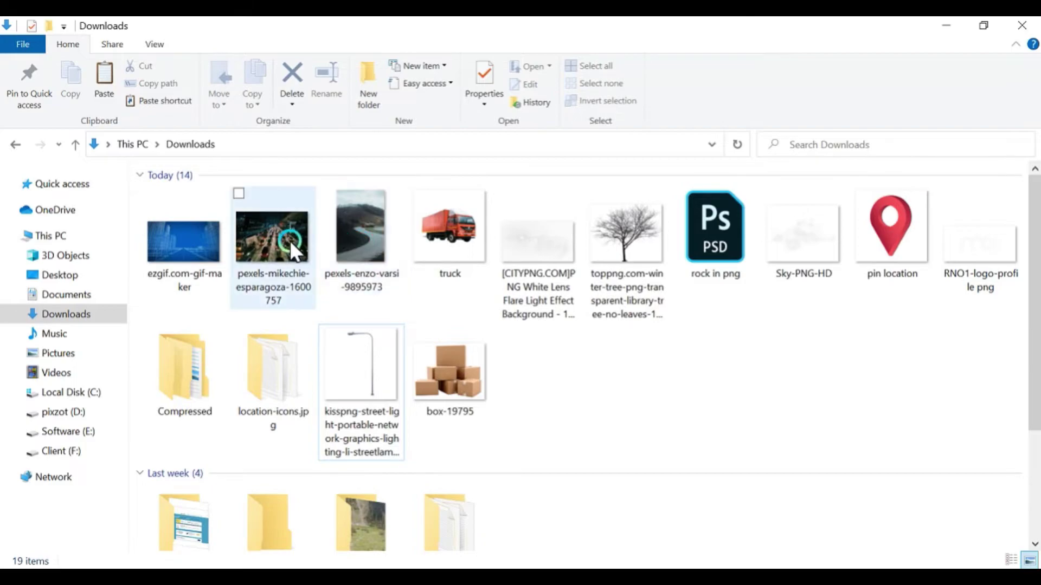
Step: Place the pexels-mikechie-esparagoza-1600757 night-traffic photo and clip it inside the T
mouse_move(289, 240)
mouse_down()
mouse_move(480, 336)
mouse_move(479, 355)
mouse_up()
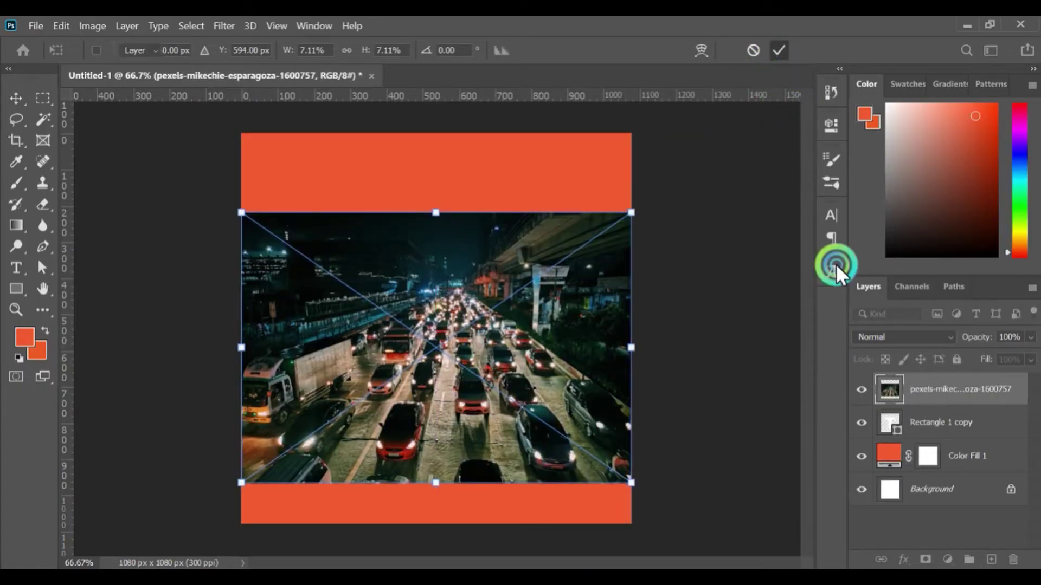
click(835, 264)
alt+click(886, 405)
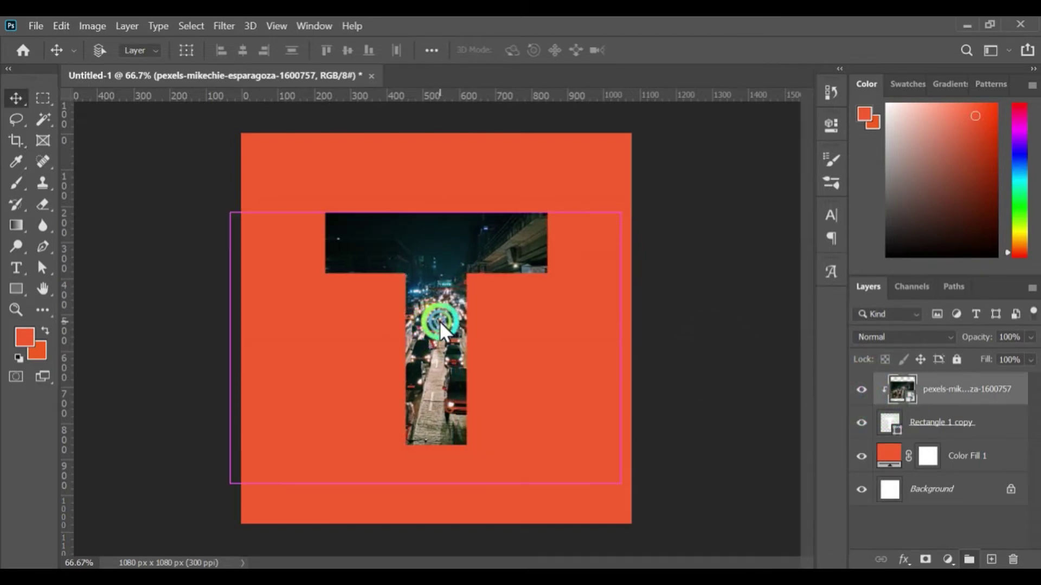
click(14, 482)
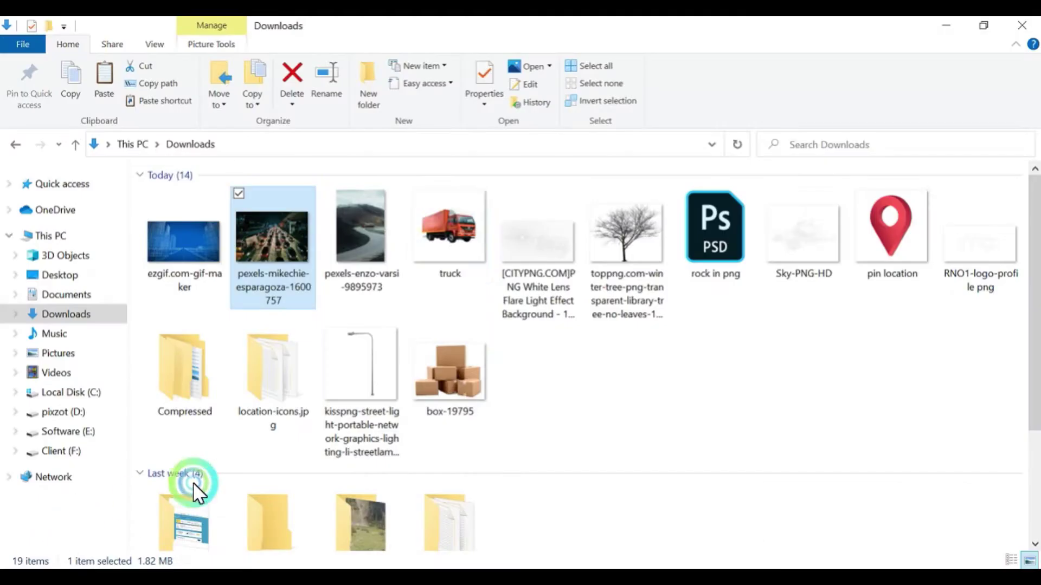
Step: Place truck.png, shrink and tilt it slightly, and position it at the T's base
click(566, 515)
key(ctrl+t)
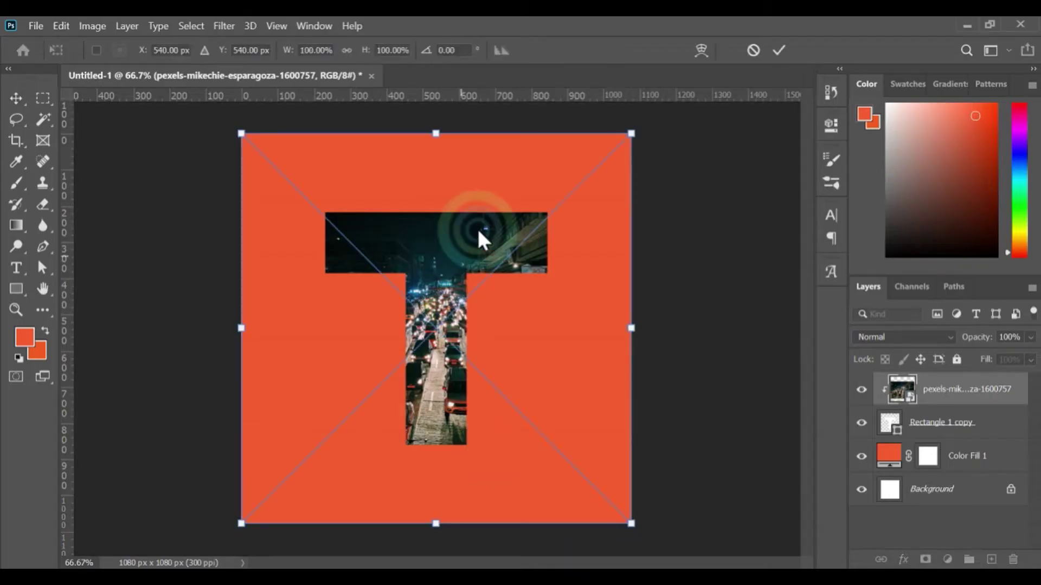
drag(631, 133, 551, 205)
drag(423, 329, 483, 428)
drag(619, 284, 593, 311)
drag(515, 422, 504, 427)
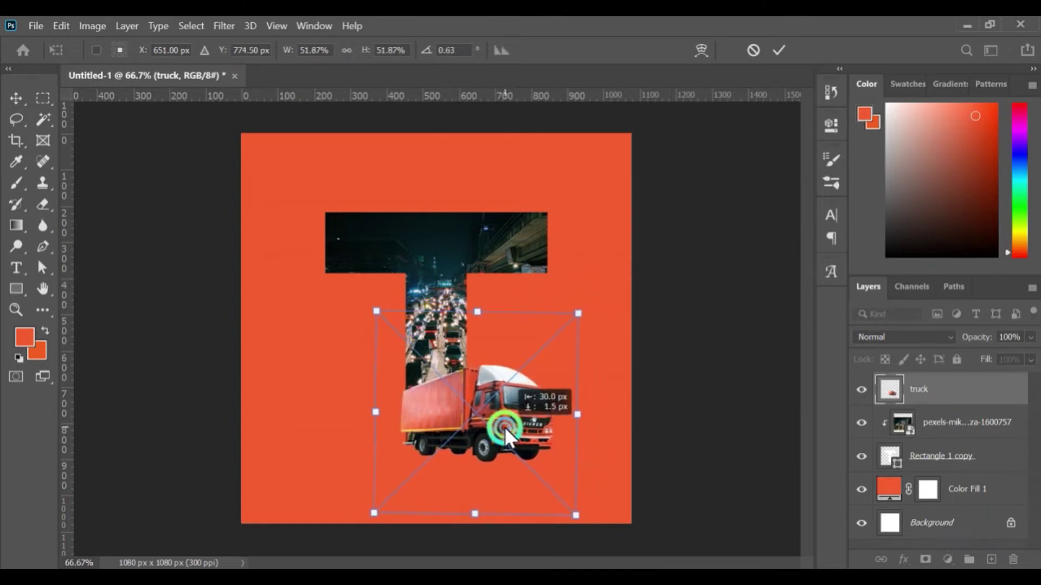
drag(610, 327, 610, 326)
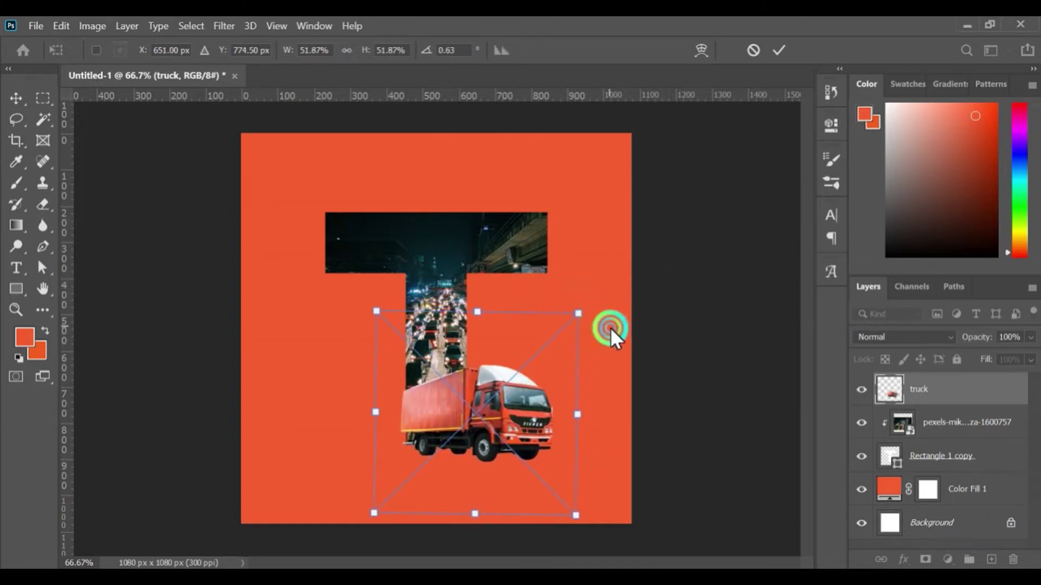
click(726, 135)
Step: Scale the truck, photo and T together to about 94.5%
shift+click(936, 455)
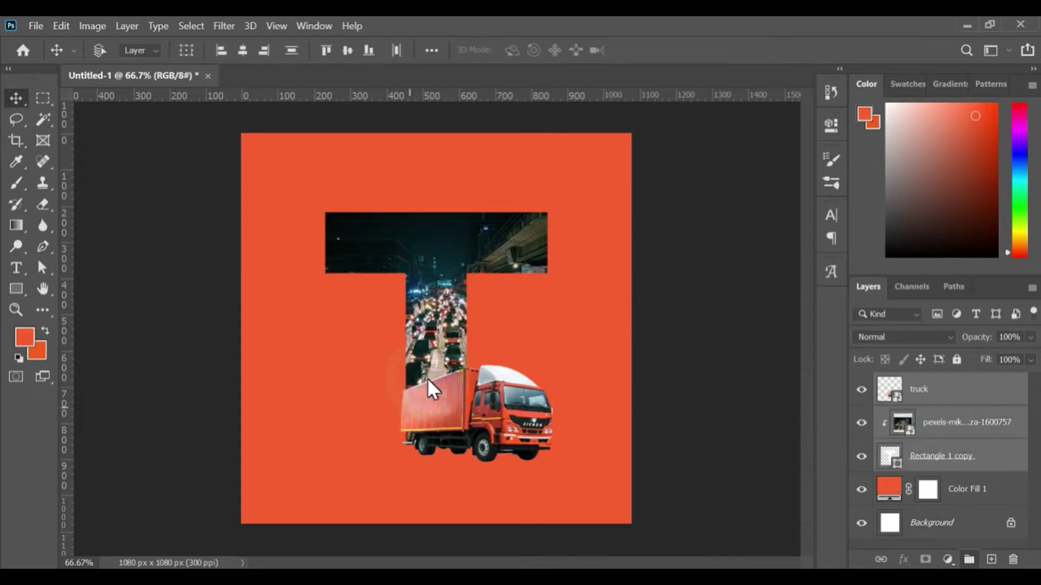
click(187, 49)
drag(616, 211, 606, 215)
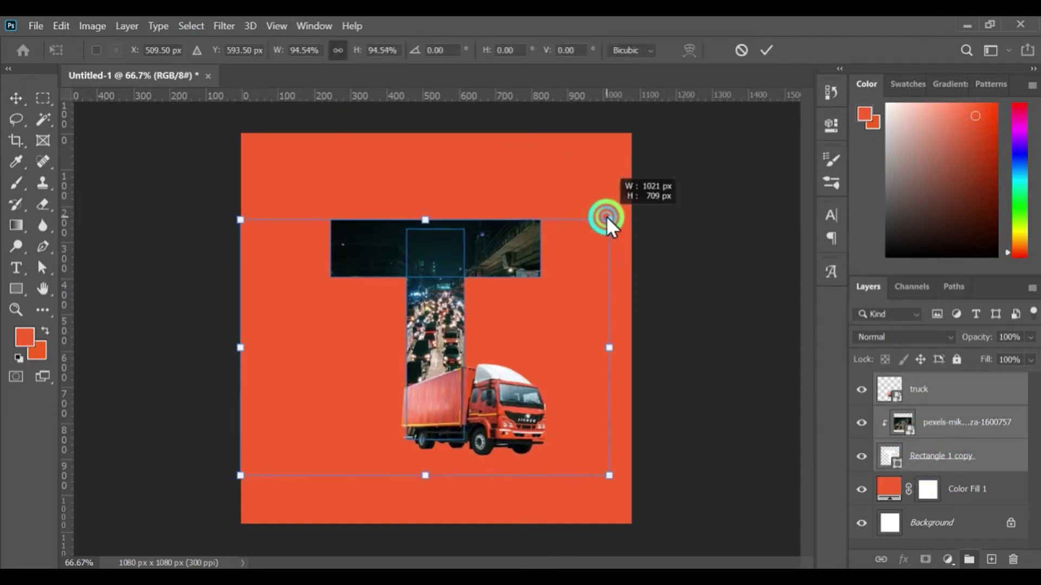
click(764, 49)
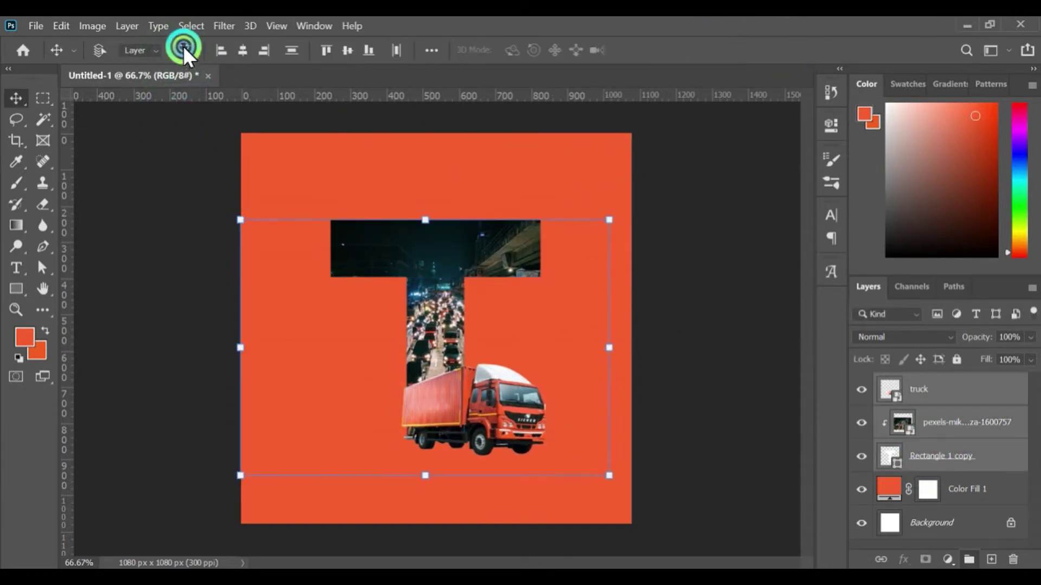
click(186, 50)
click(951, 388)
Step: Apply Brightness/Contrast to the truck smart object: brightness -17, contrast 7
click(92, 26)
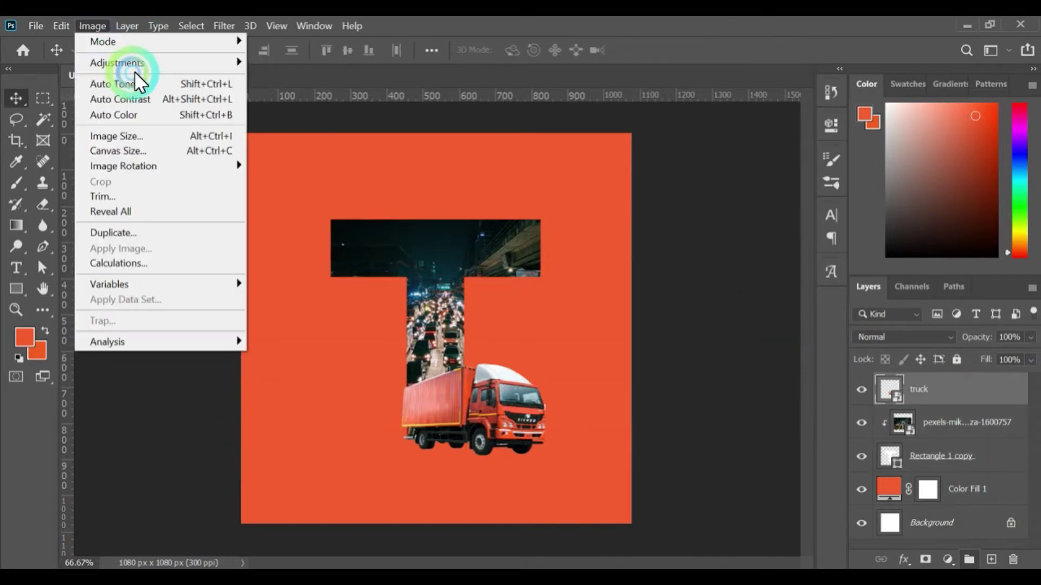
click(249, 61)
click(732, 227)
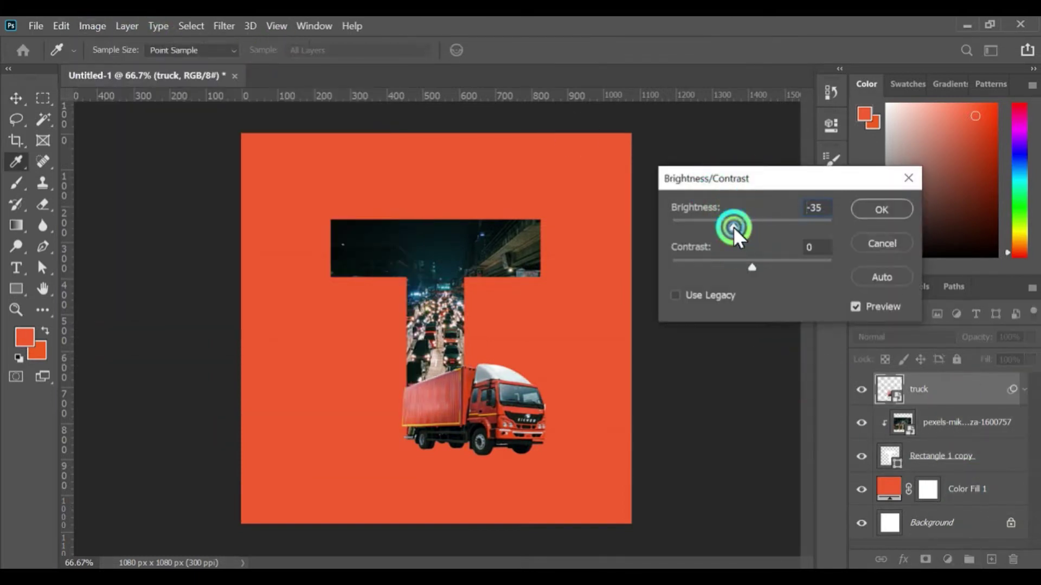
drag(756, 266, 759, 269)
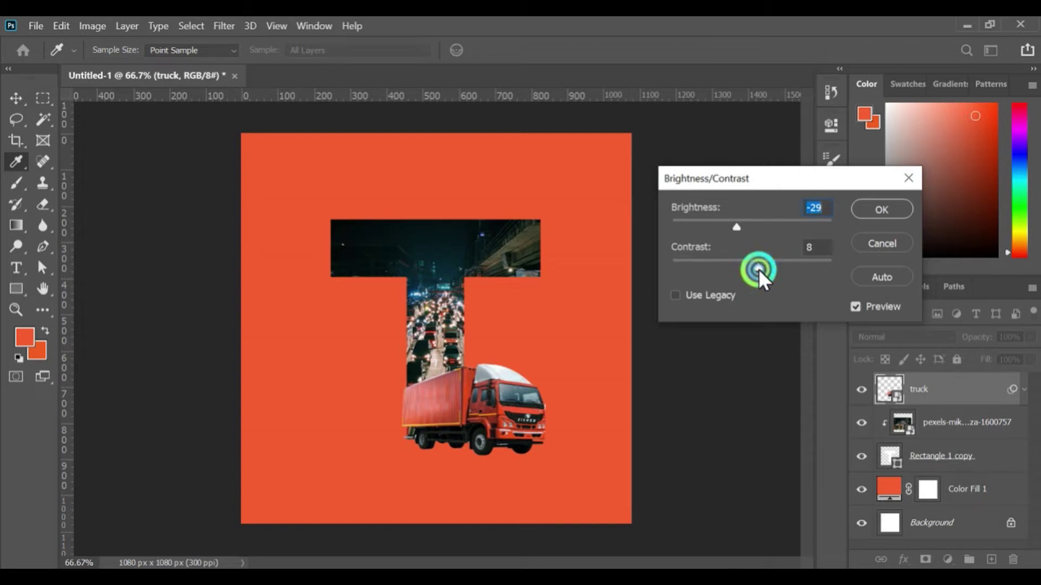
drag(738, 226, 744, 229)
key(Return)
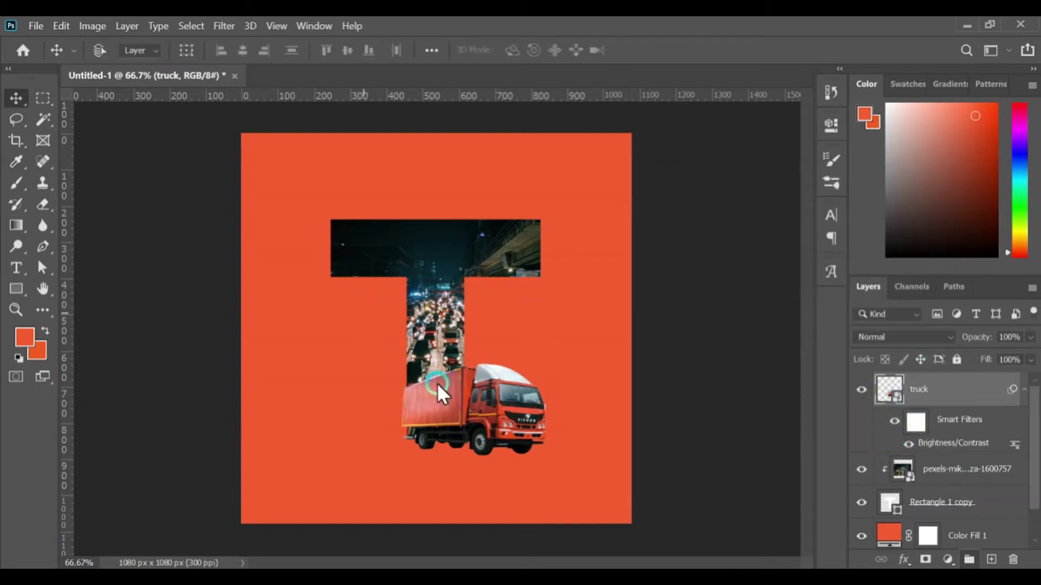
click(456, 405)
Step: Place the street-light PNG at about 19% scale to the left of the T's stem
click(367, 563)
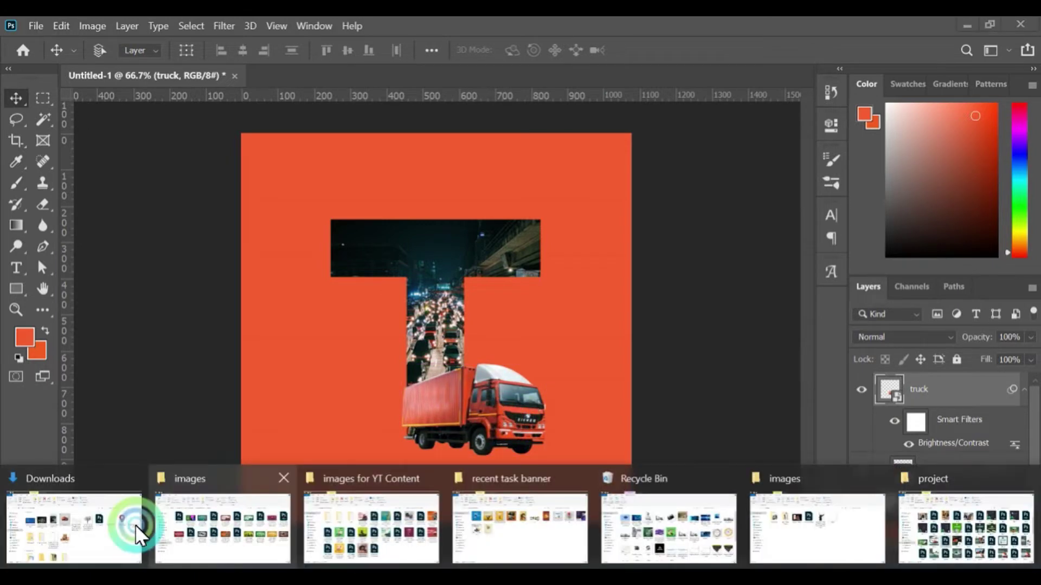
click(135, 525)
drag(372, 364, 424, 426)
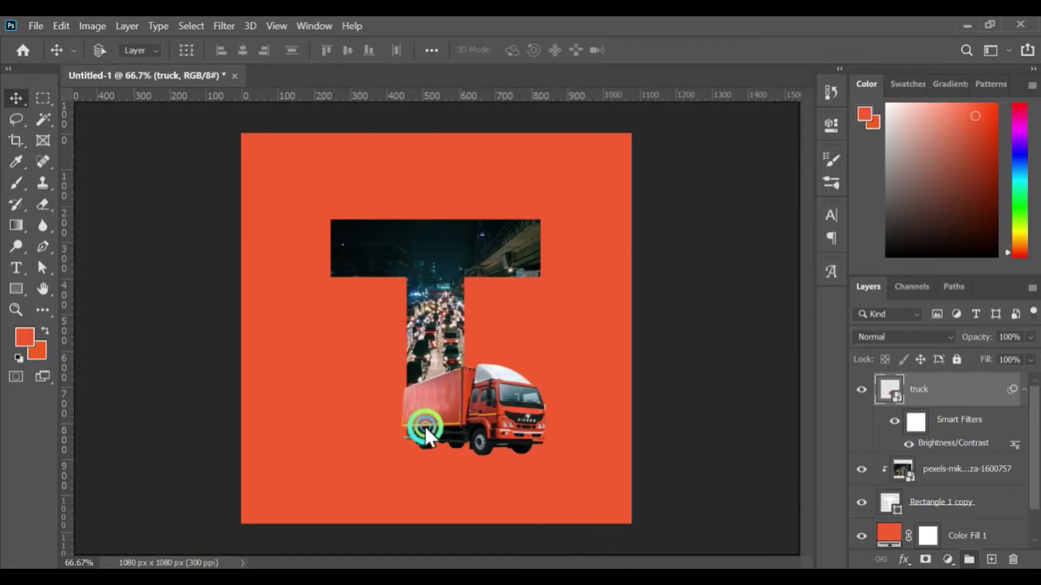
drag(634, 130, 462, 409)
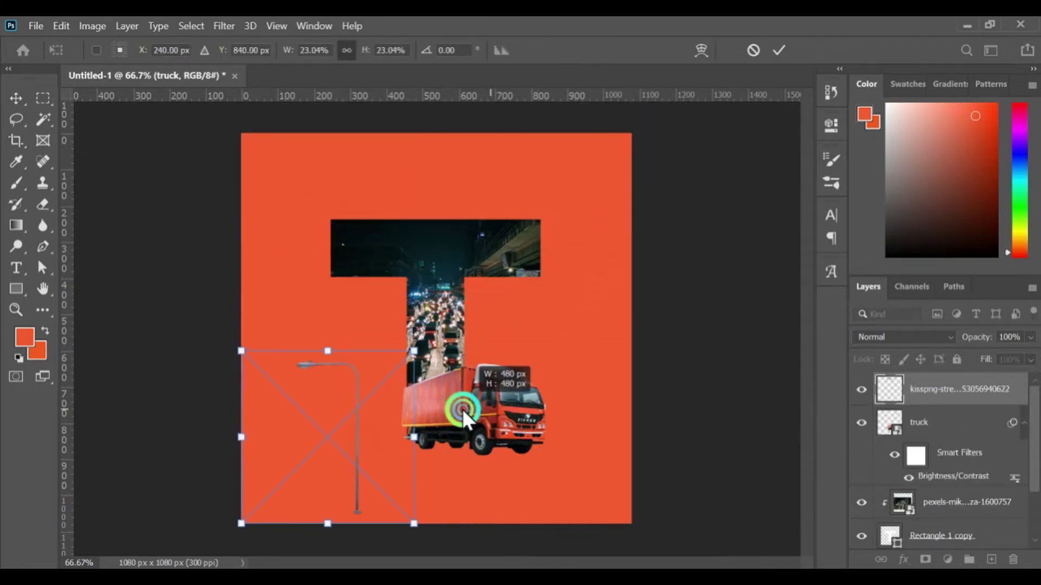
mouse_move(362, 466)
mouse_down()
mouse_move(386, 398)
mouse_move(453, 313)
mouse_move(463, 261)
mouse_move(422, 301)
mouse_move(499, 278)
mouse_up()
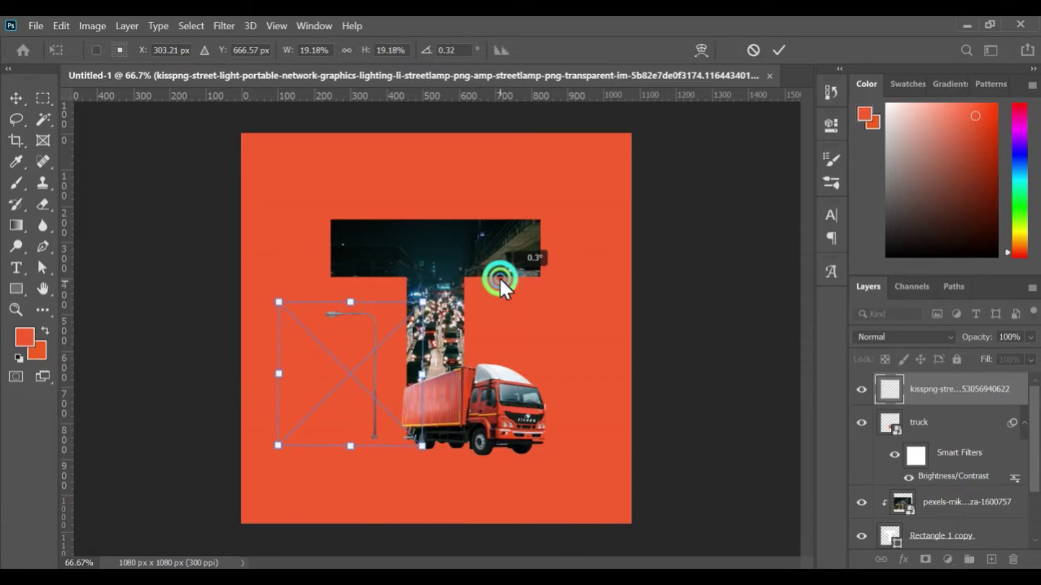
click(779, 50)
scroll(962, 505, down, 1)
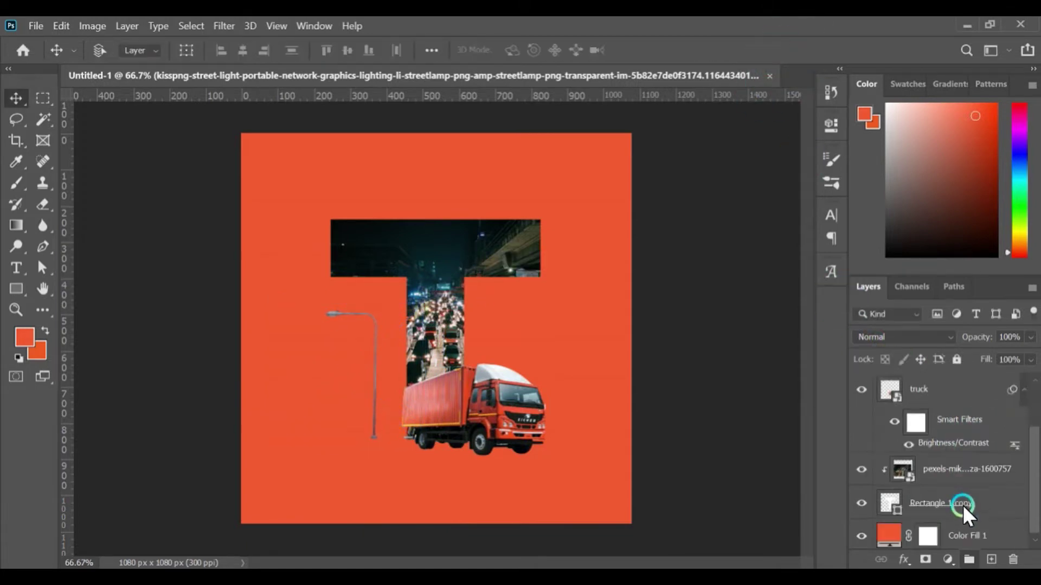
scroll(962, 506, down, 1)
click(952, 499)
Step: Place the ezgif wireframe city image above Color Fill 1, enlarged and shifted left
click(92, 529)
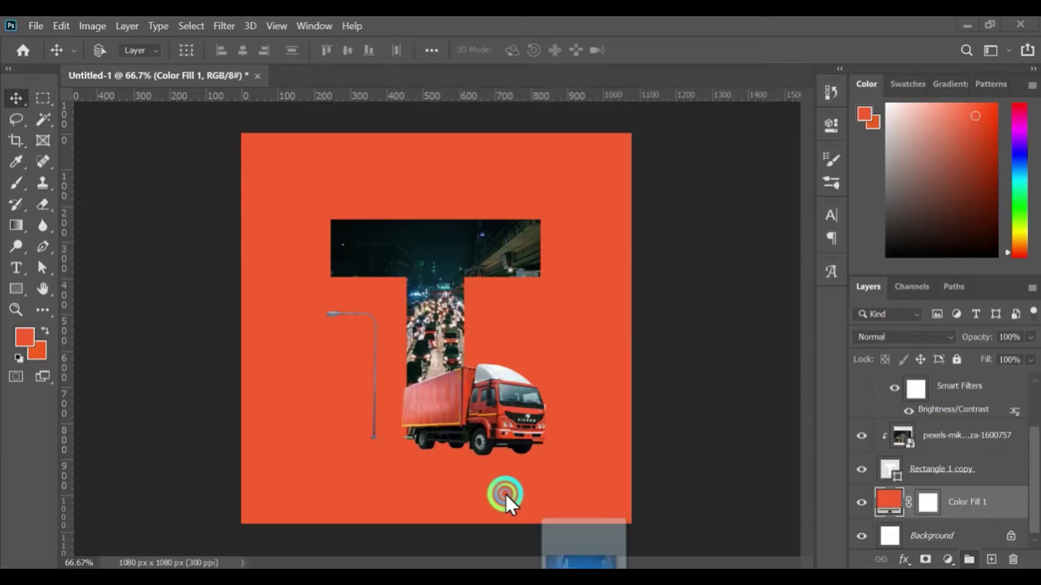
drag(200, 242, 789, 527)
drag(658, 456, 639, 456)
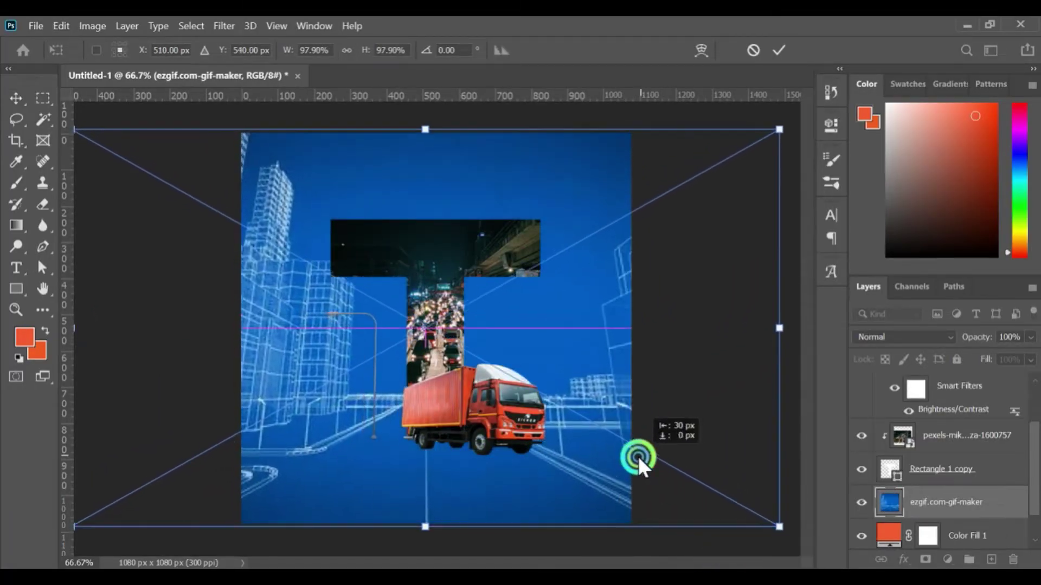
click(779, 50)
Step: Set the city layer to Luminosity blend at 12% opacity and re-show the truck
click(874, 328)
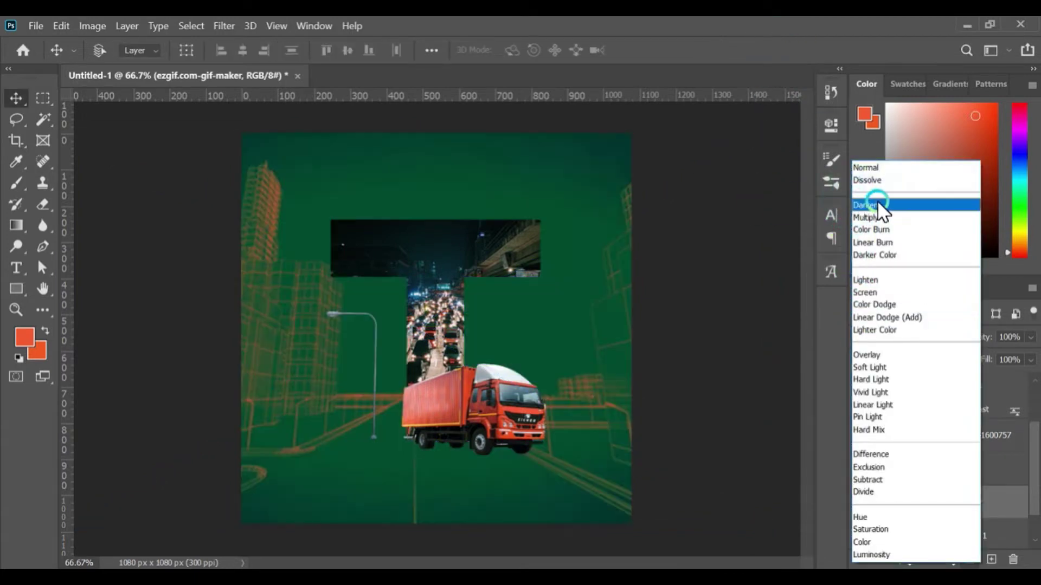
click(874, 217)
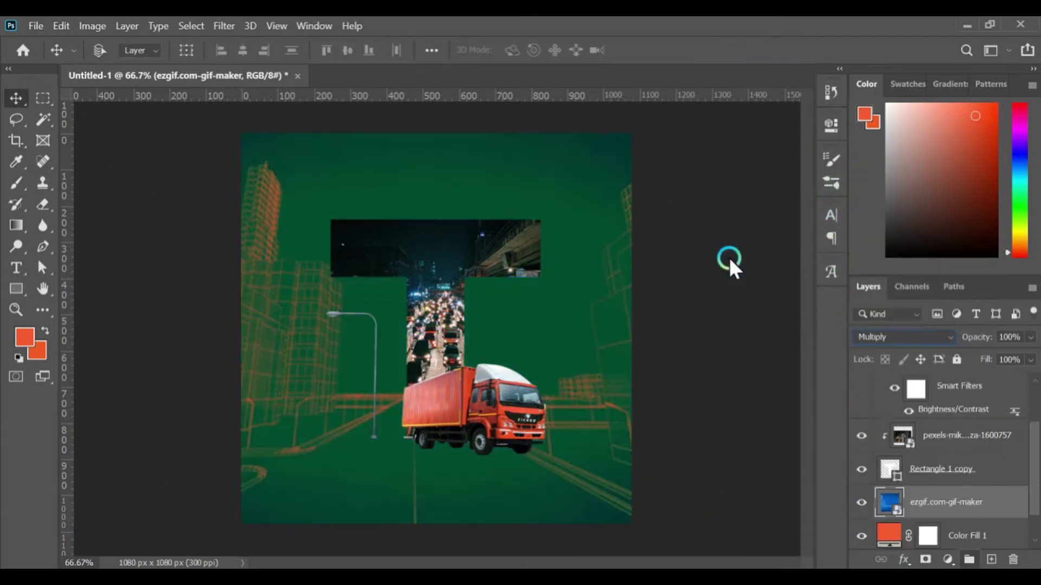
key(Down)
key(Down)
key(Down)
key(Down)
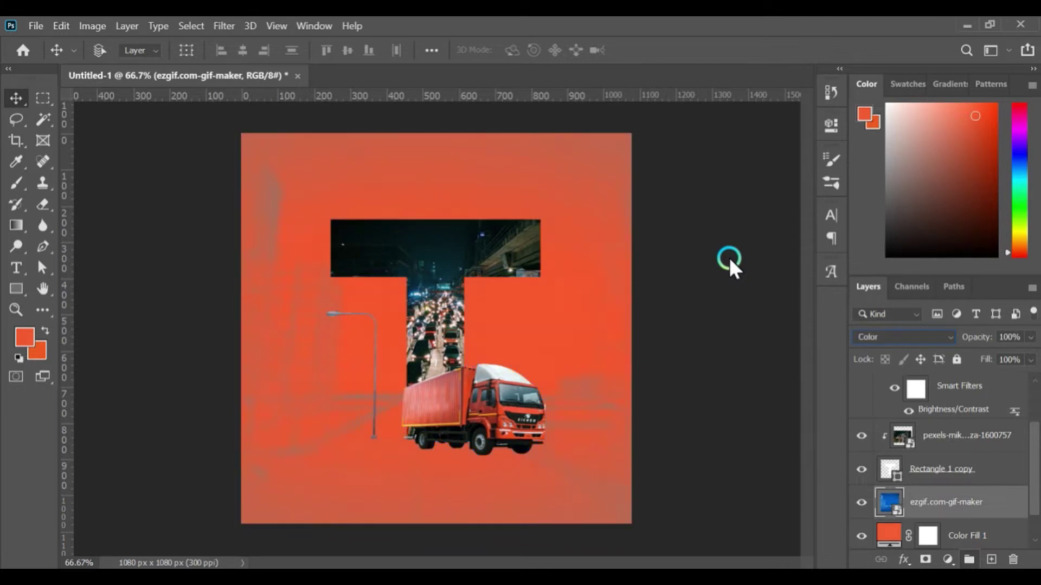
key(Down)
click(1030, 337)
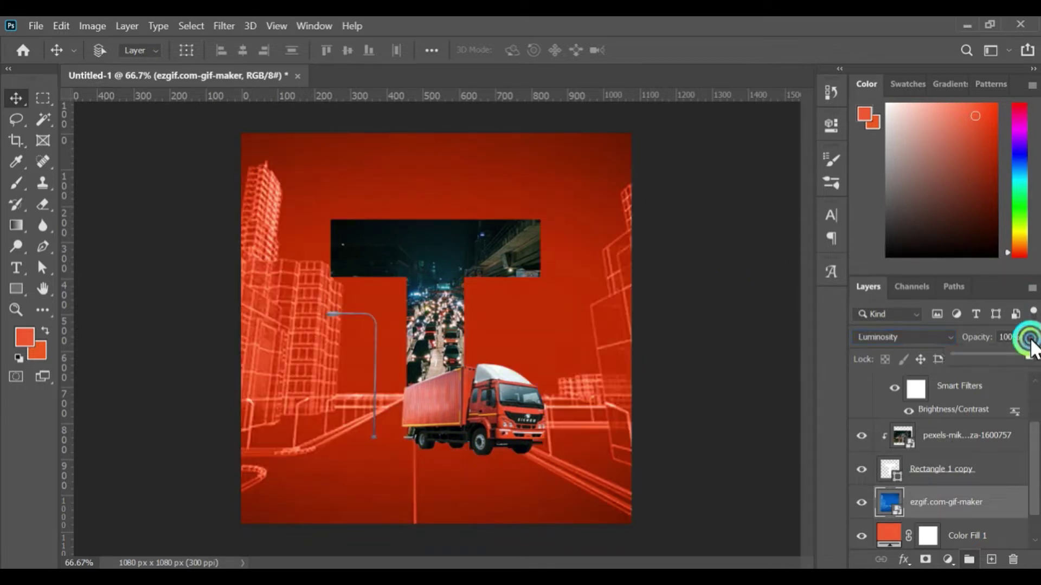
drag(990, 353, 968, 359)
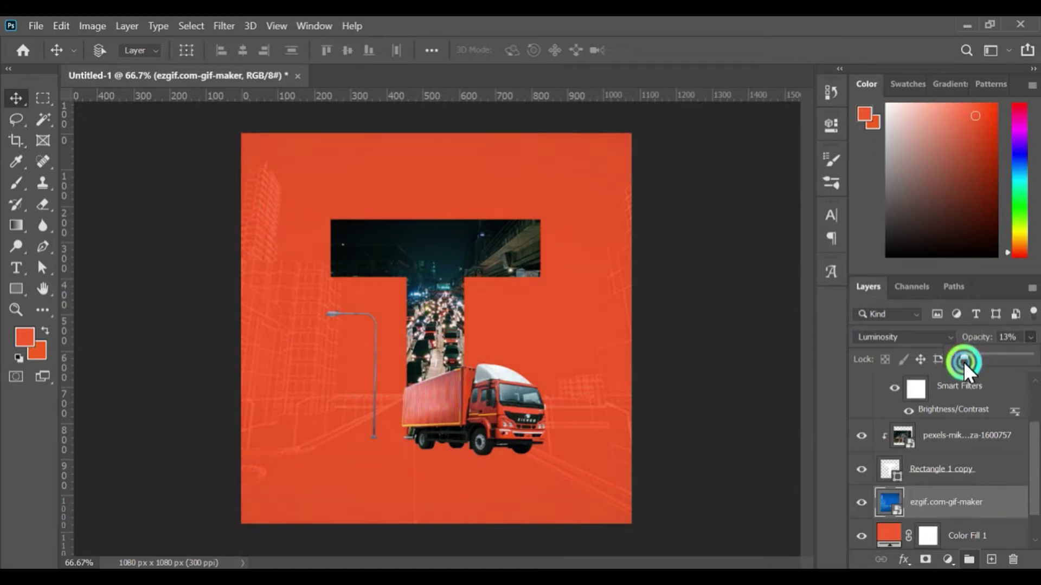
click(846, 401)
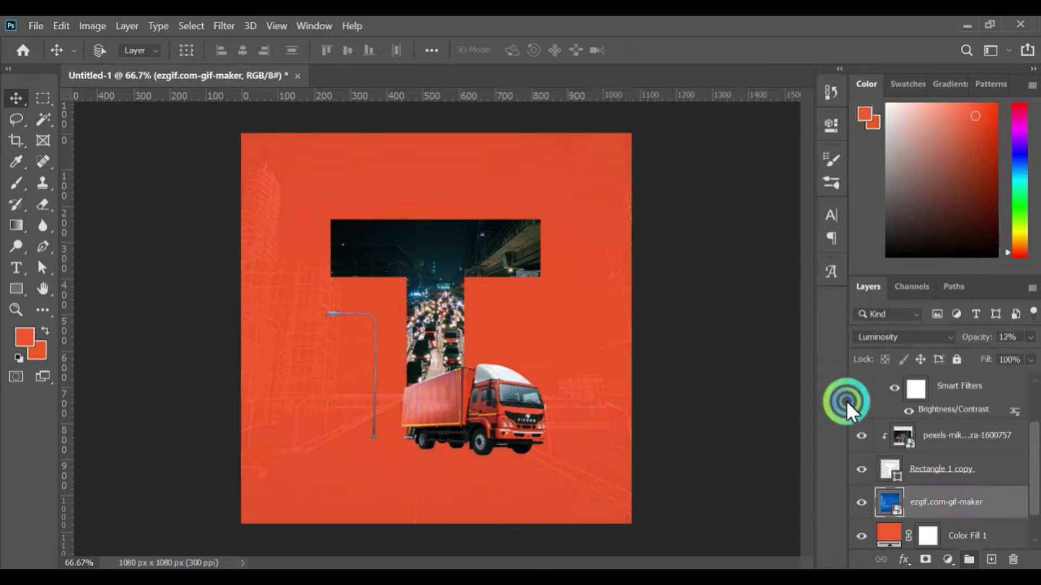
scroll(867, 450, up, 2)
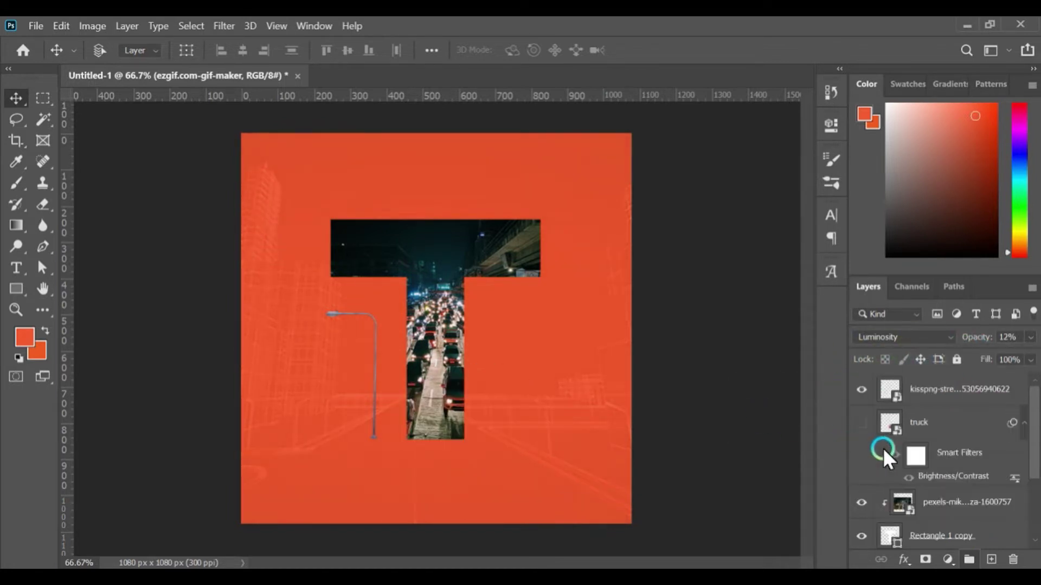
click(861, 422)
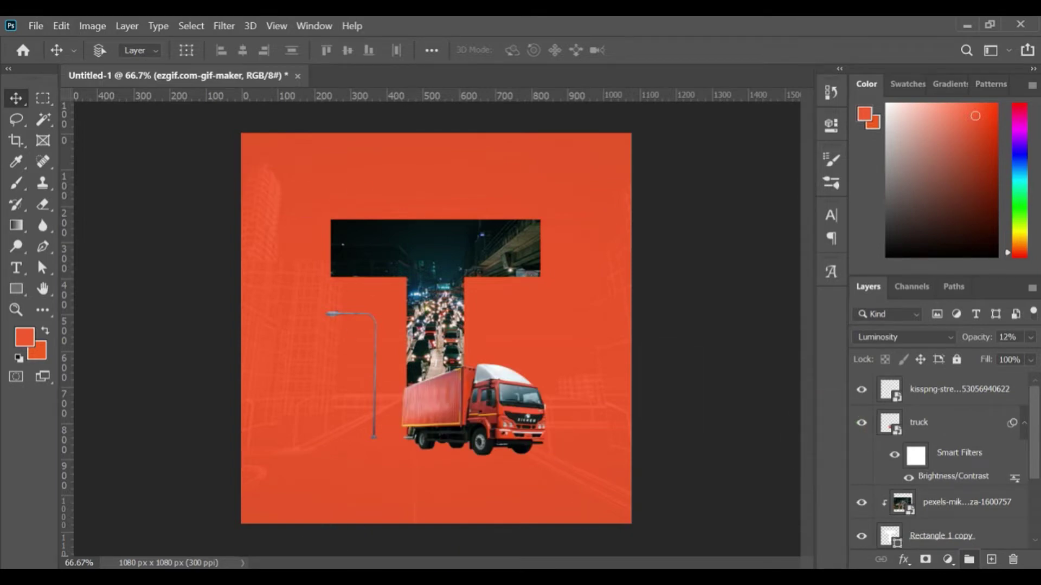
Step: Copy the tagline from Notepad and paste it into a new text box
click(252, 507)
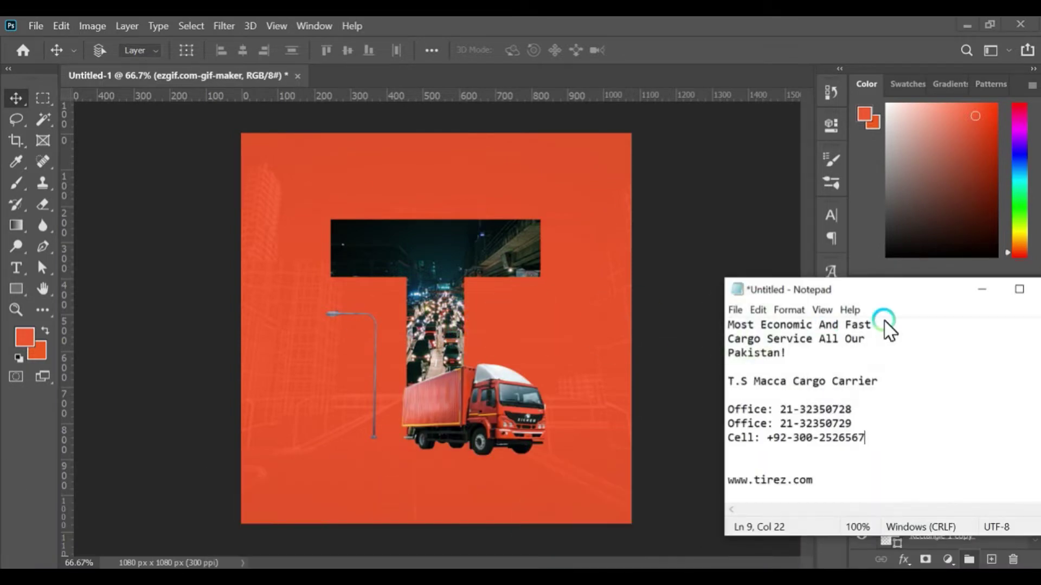
drag(801, 358, 697, 311)
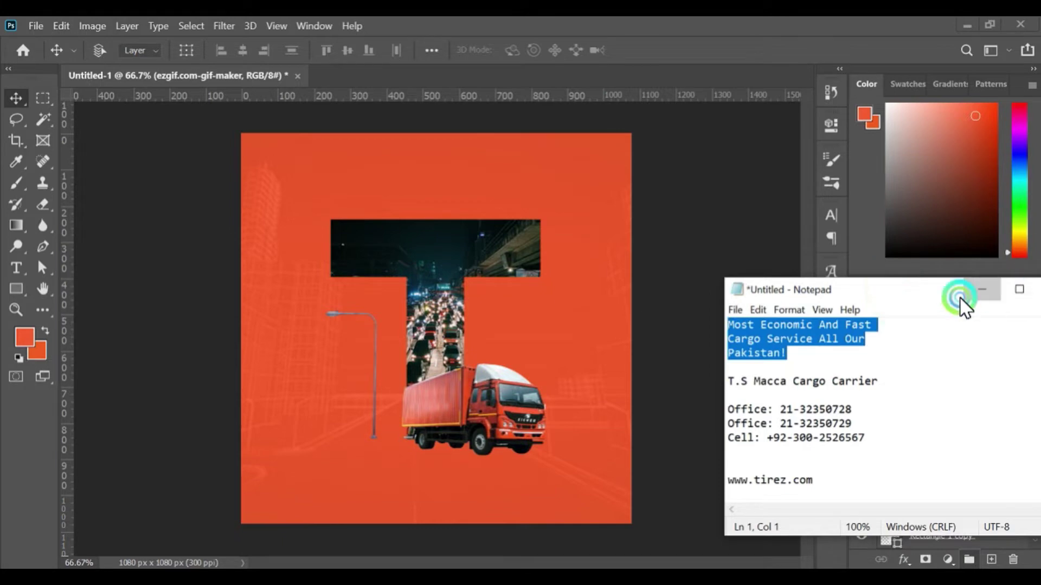
click(982, 289)
click(17, 268)
click(931, 386)
click(320, 162)
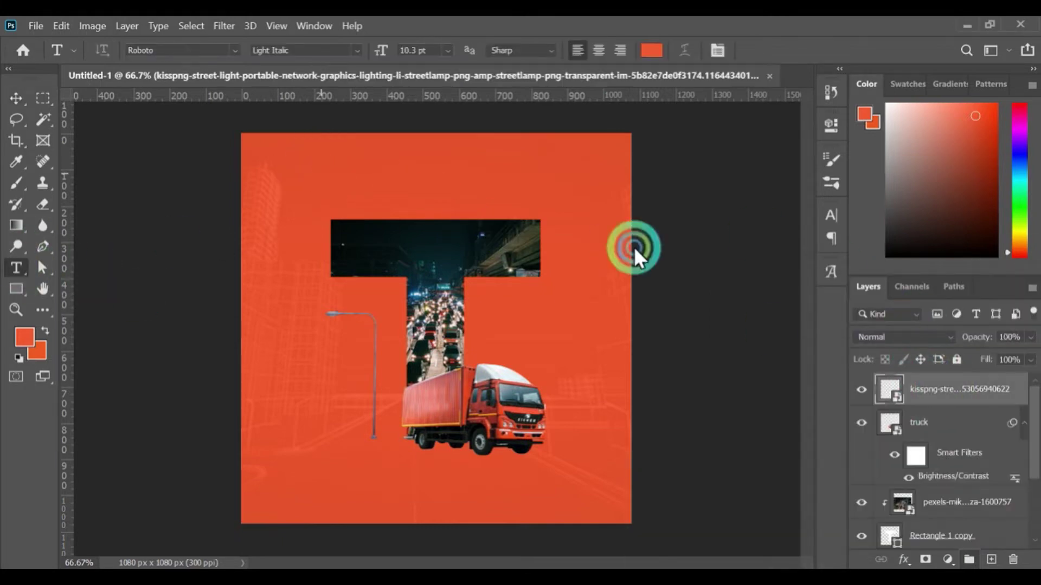
Step: Colour the tagline white (#ffffff) and nudge it slightly left
key(ctrl+a)
click(830, 215)
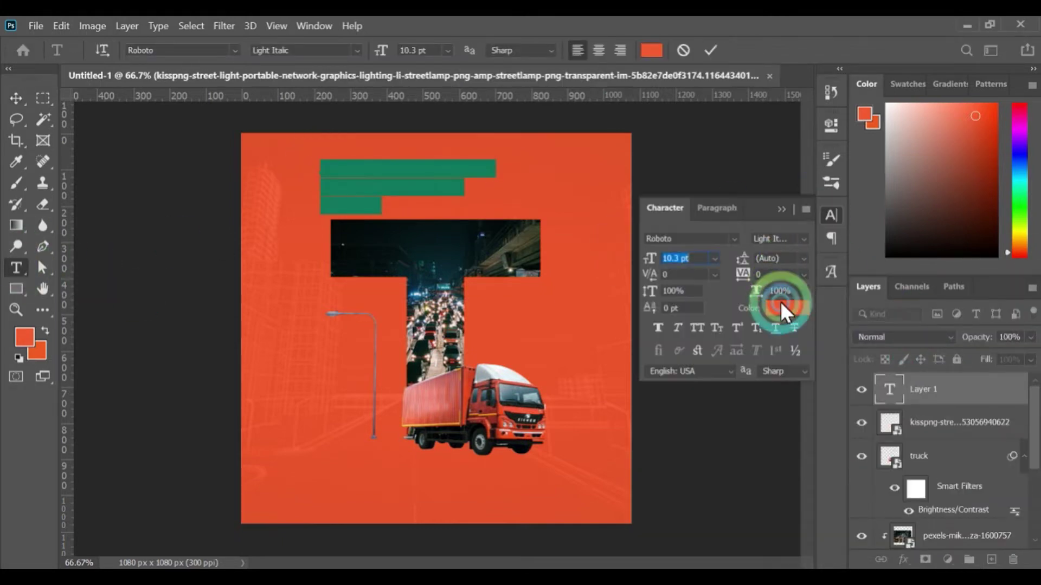
click(779, 301)
text(ffffff)
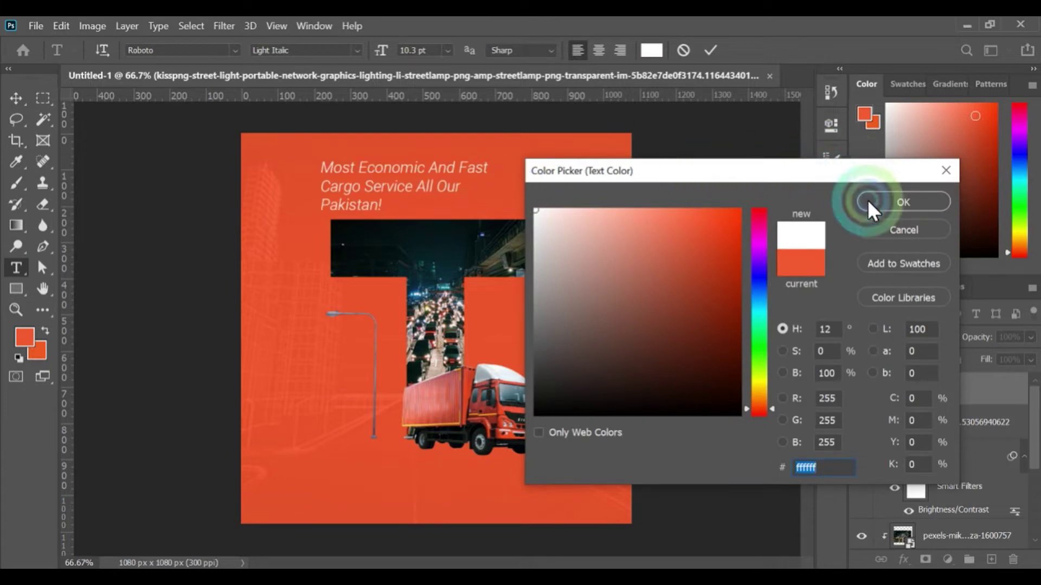
click(872, 202)
click(17, 99)
drag(372, 202, 368, 202)
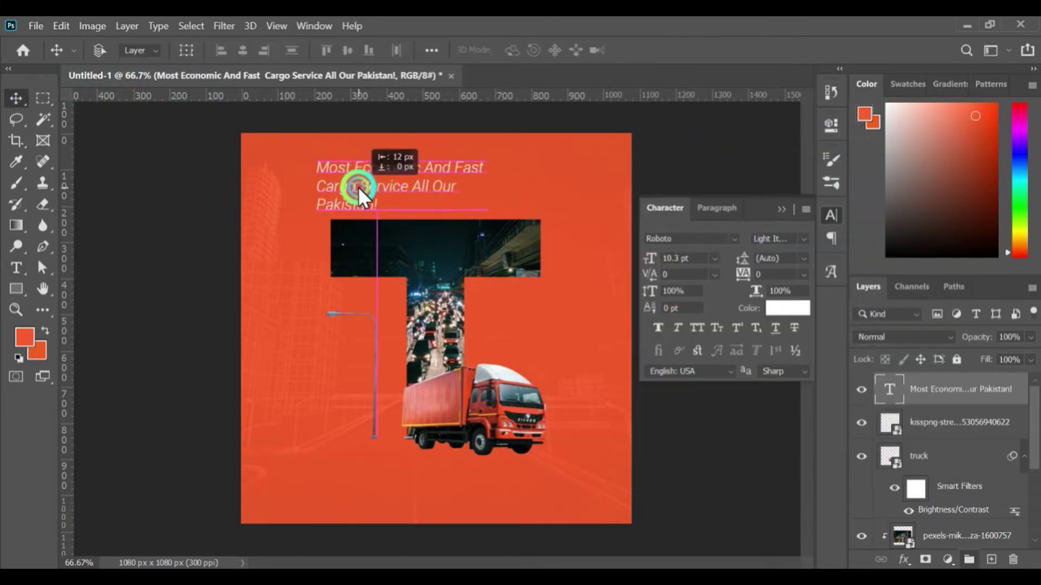
Step: Widen the tagline's text box to change where its lines wrap
click(16, 268)
click(317, 186)
drag(485, 179, 778, 187)
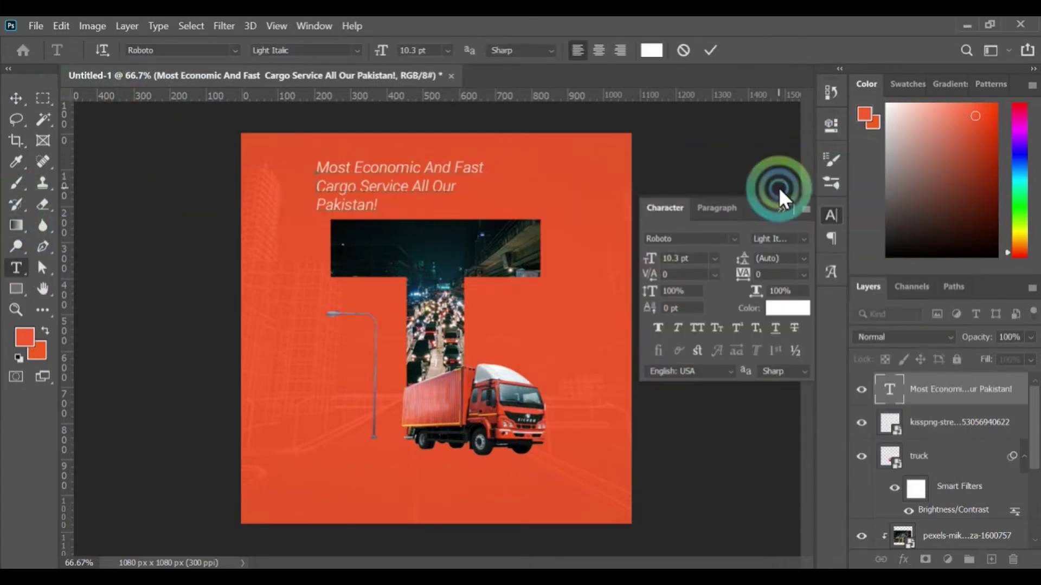
click(599, 178)
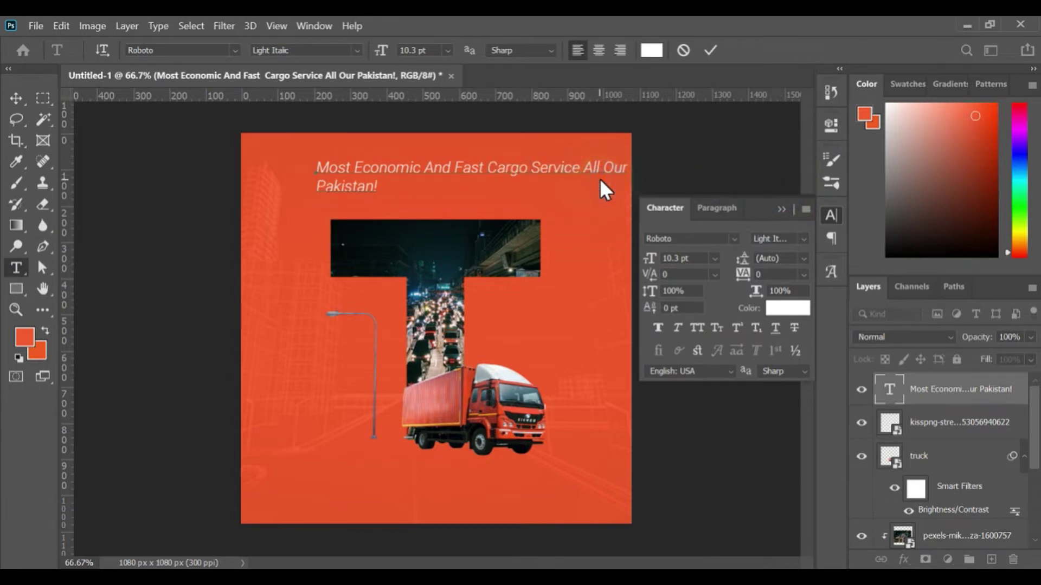
click(599, 178)
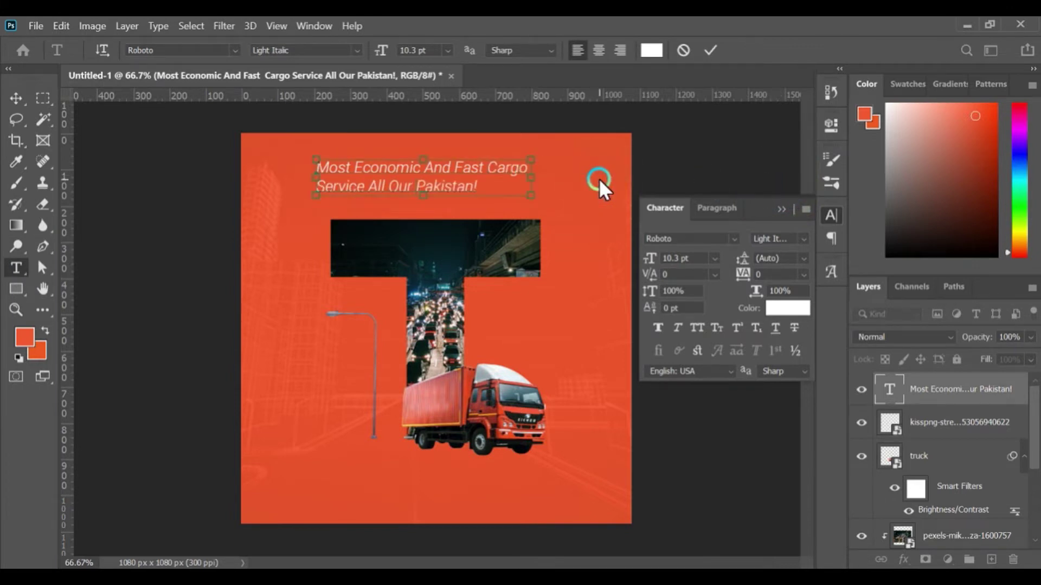
Step: Make the tagline Roboto Bold, 13.3 pt, centre-aligned
key(ctrl+a)
click(799, 239)
click(776, 357)
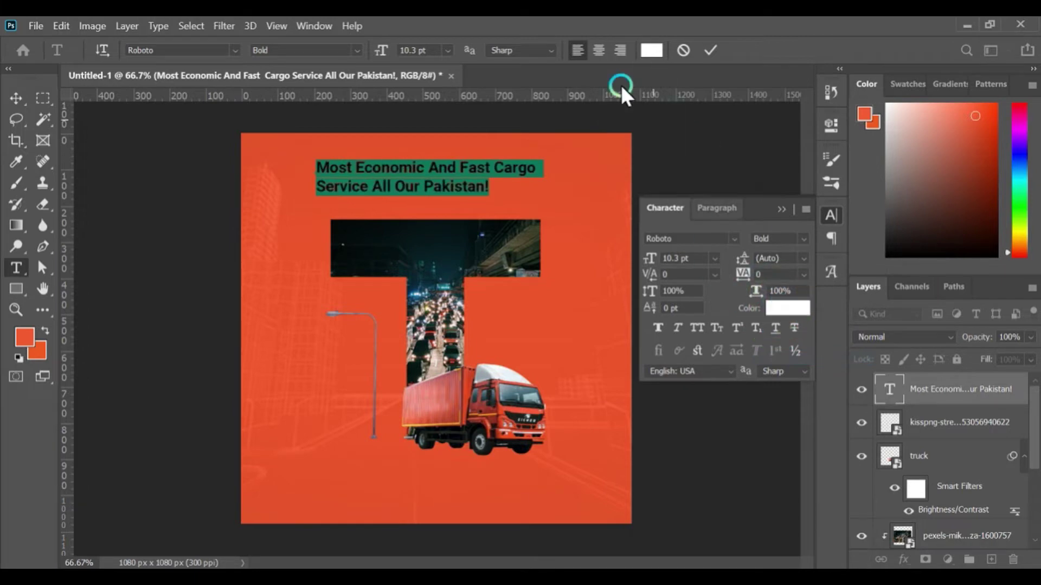
click(599, 50)
drag(650, 258, 652, 257)
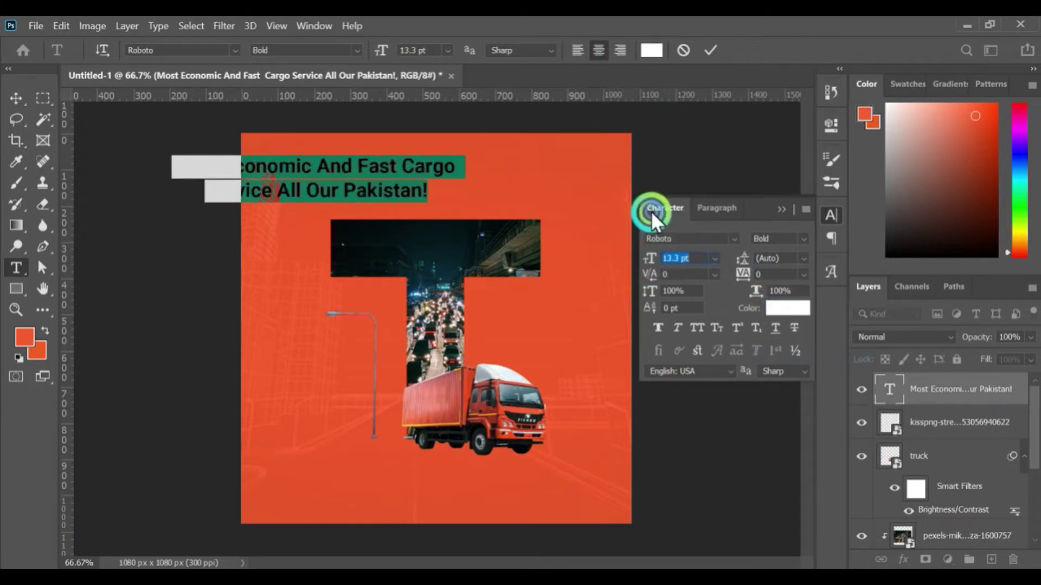
click(711, 51)
Step: Centre the tagline horizontally on the canvas and move it slightly lower
click(16, 98)
key(ctrl+a)
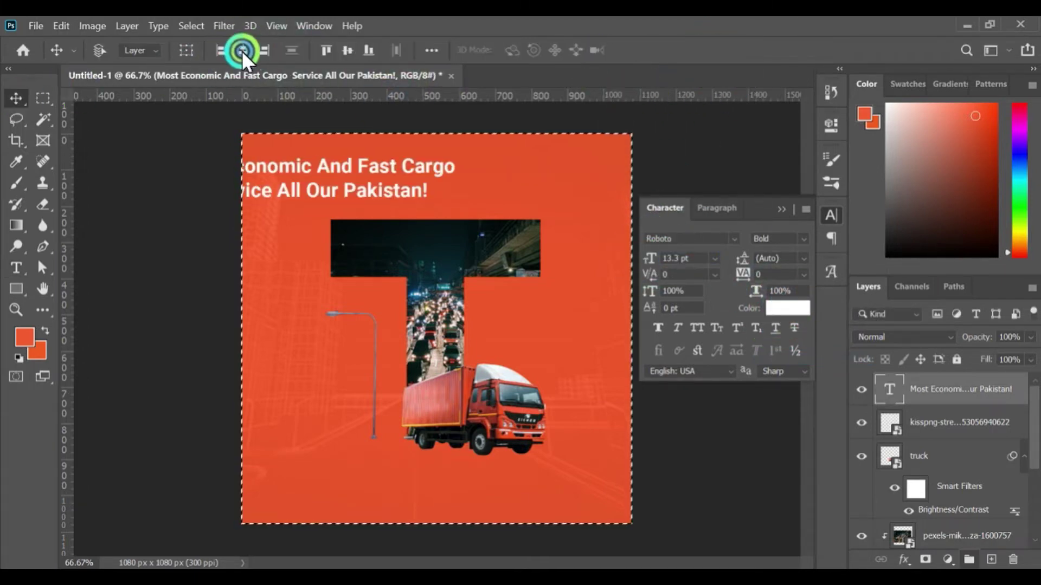
click(243, 50)
key(ctrl+d)
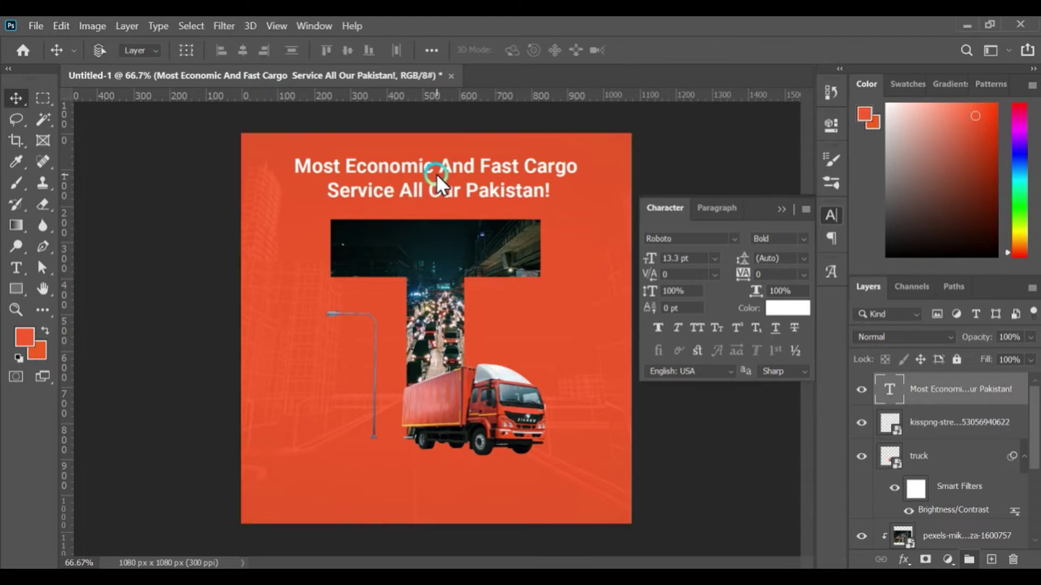
drag(435, 174, 437, 179)
click(942, 431)
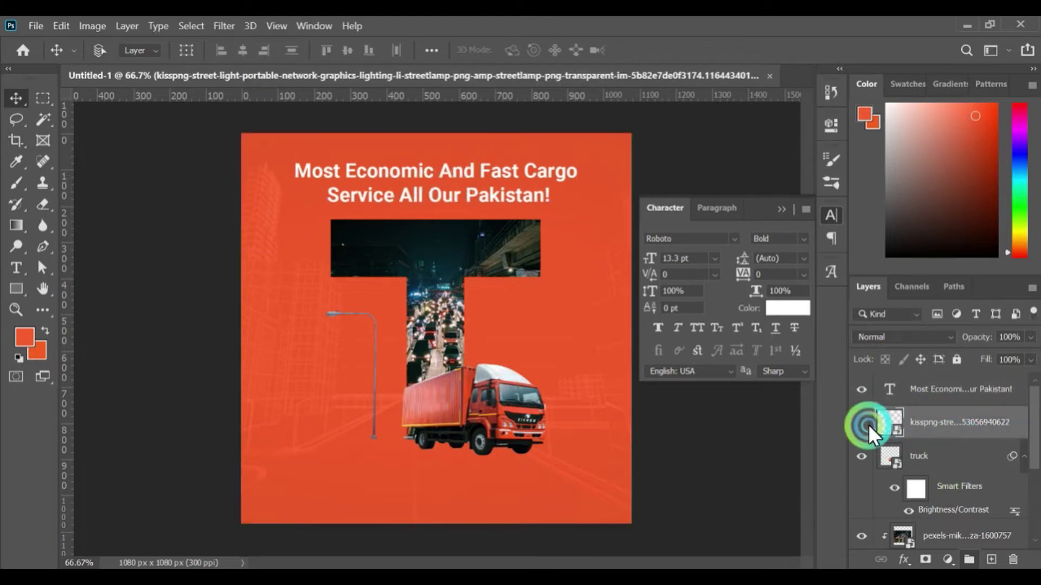
Step: Move the T, photo and truck about 47 px down and shrink them slightly
scroll(967, 472, down, 2)
shift+click(942, 499)
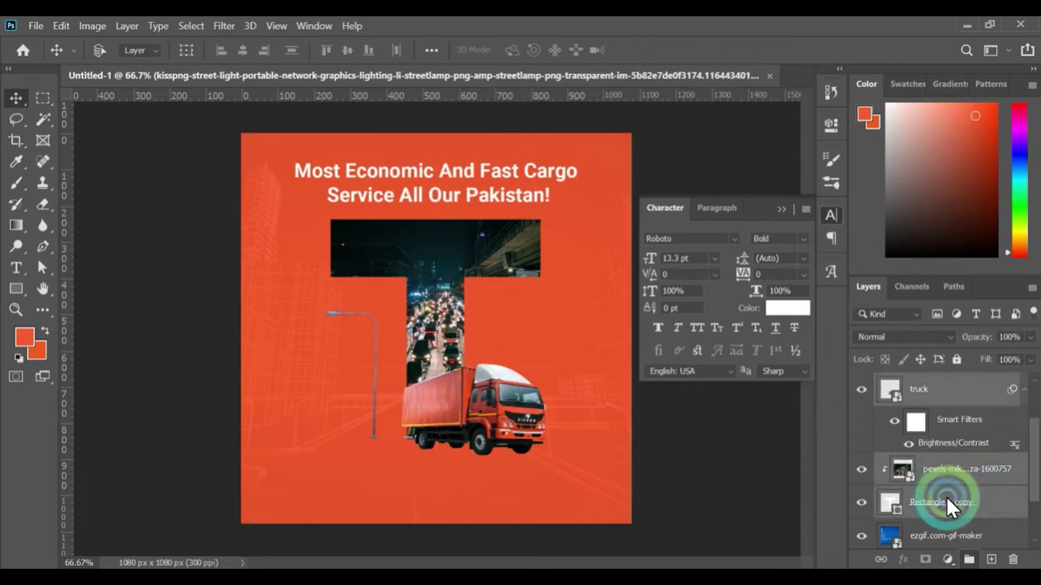
click(188, 50)
click(608, 220)
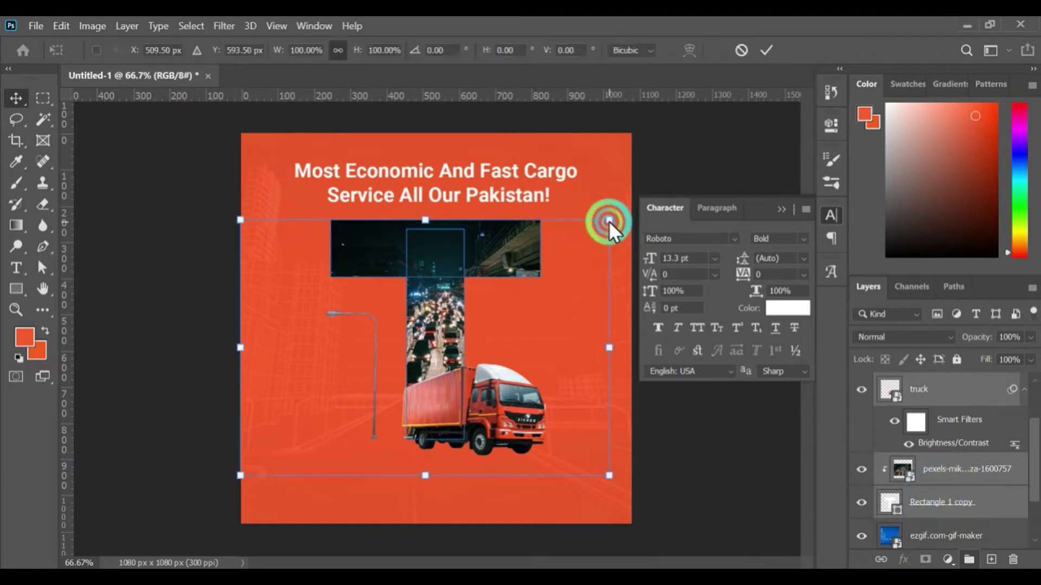
drag(460, 293, 460, 318)
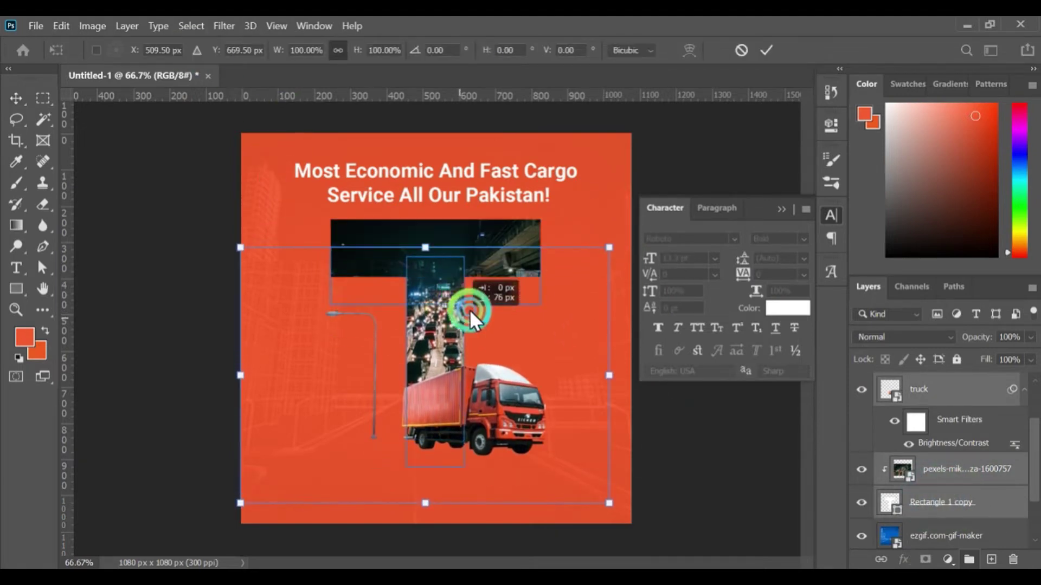
drag(608, 247, 606, 253)
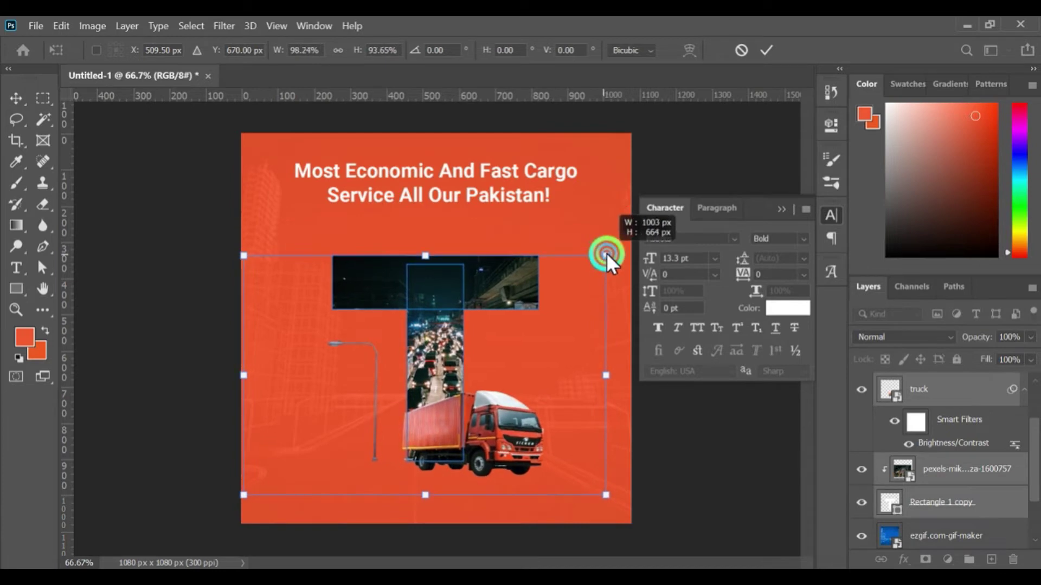
click(766, 50)
Step: Group the layers as Group 1 and nudge it about 21 px left
key(ctrl+g)
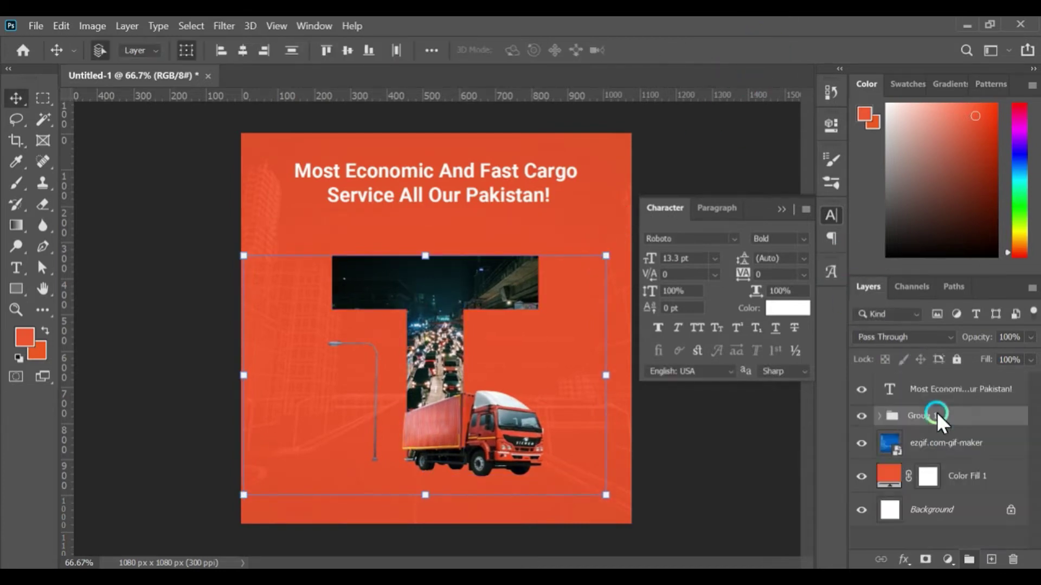
click(443, 403)
drag(443, 402, 430, 403)
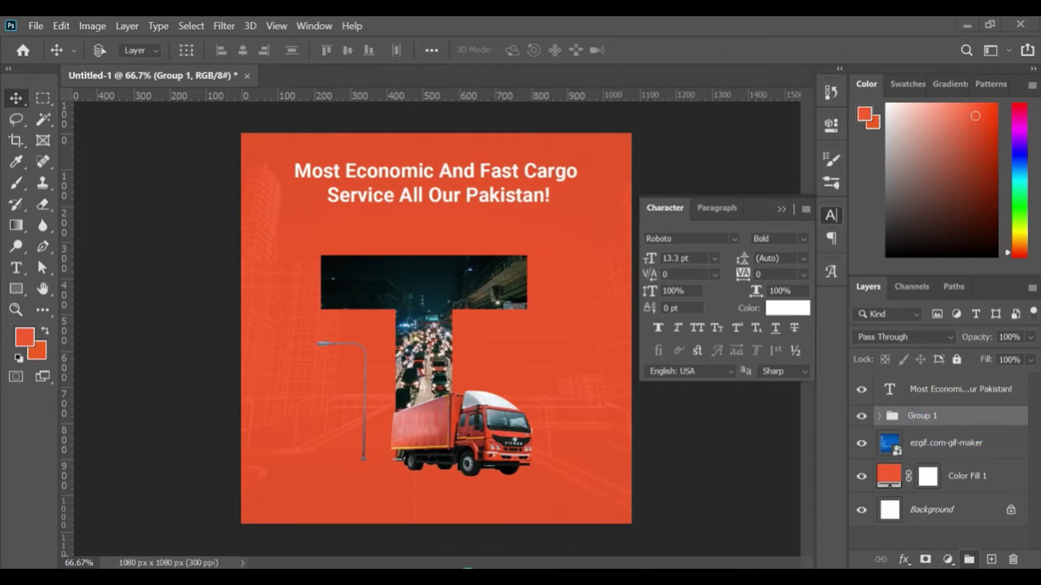
Step: Place box-19795 scaled down, below Group 1, at the lower right beside the truck
click(122, 548)
mouse_move(467, 403)
mouse_down()
mouse_move(558, 526)
mouse_move(570, 396)
mouse_up()
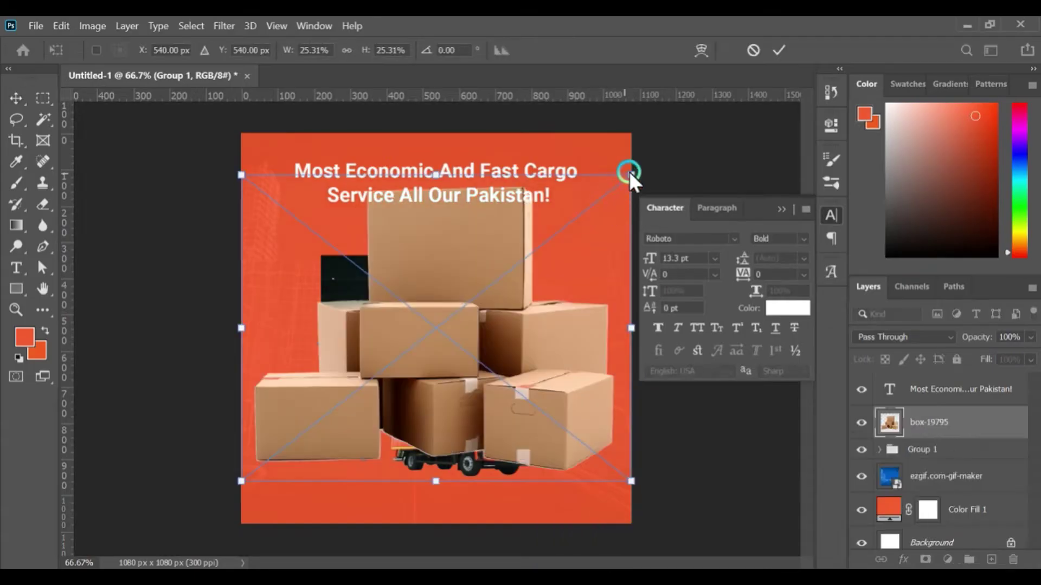
drag(631, 175, 482, 297)
drag(542, 261, 555, 255)
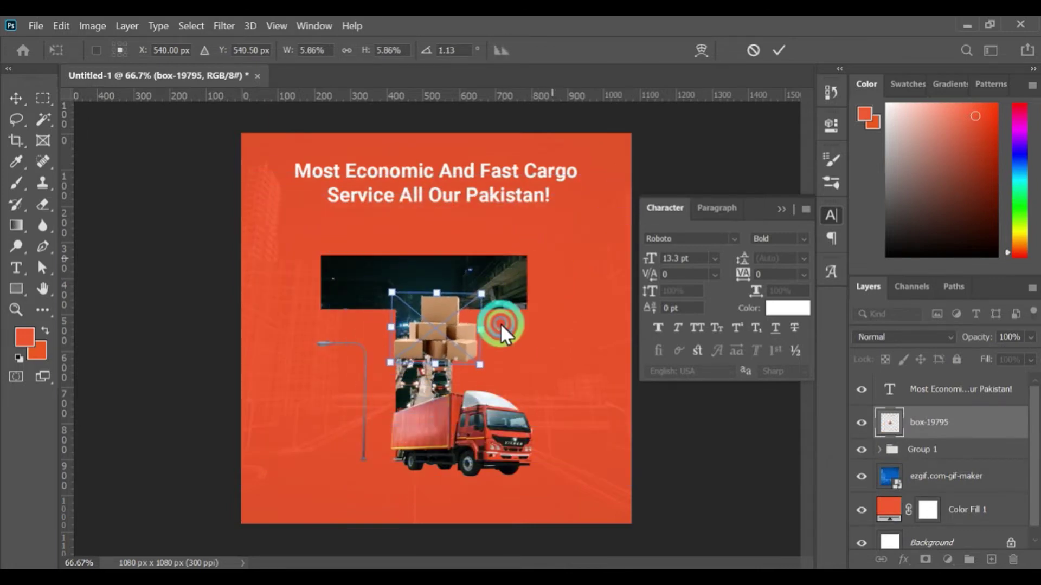
drag(480, 367, 491, 374)
drag(939, 422, 961, 461)
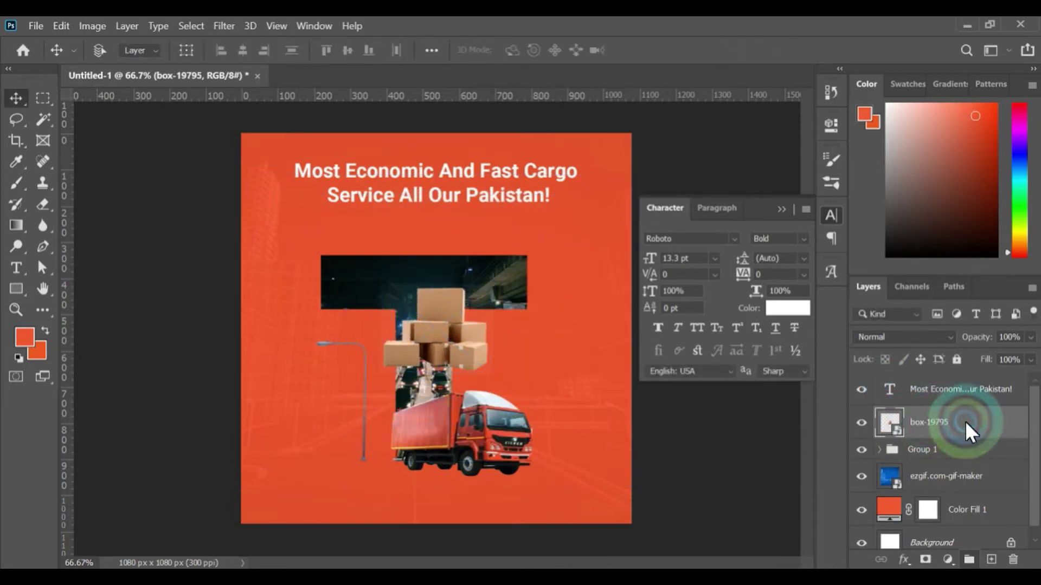
mouse_move(452, 385)
mouse_down()
mouse_move(590, 472)
mouse_move(588, 445)
mouse_up()
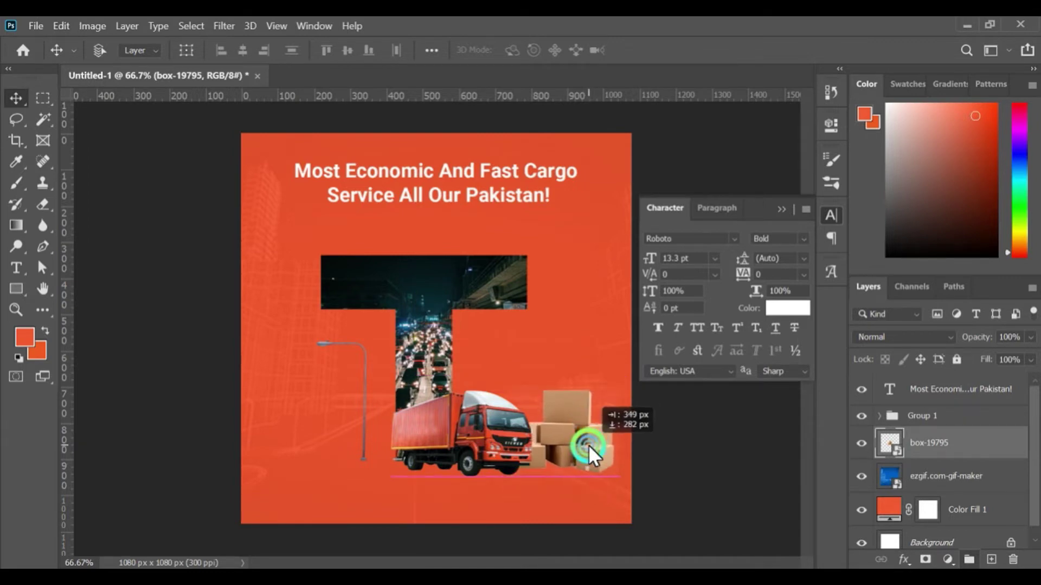
Step: Undo an accidental nudge of Group 1 and select the truck layer
click(921, 415)
drag(478, 416, 466, 415)
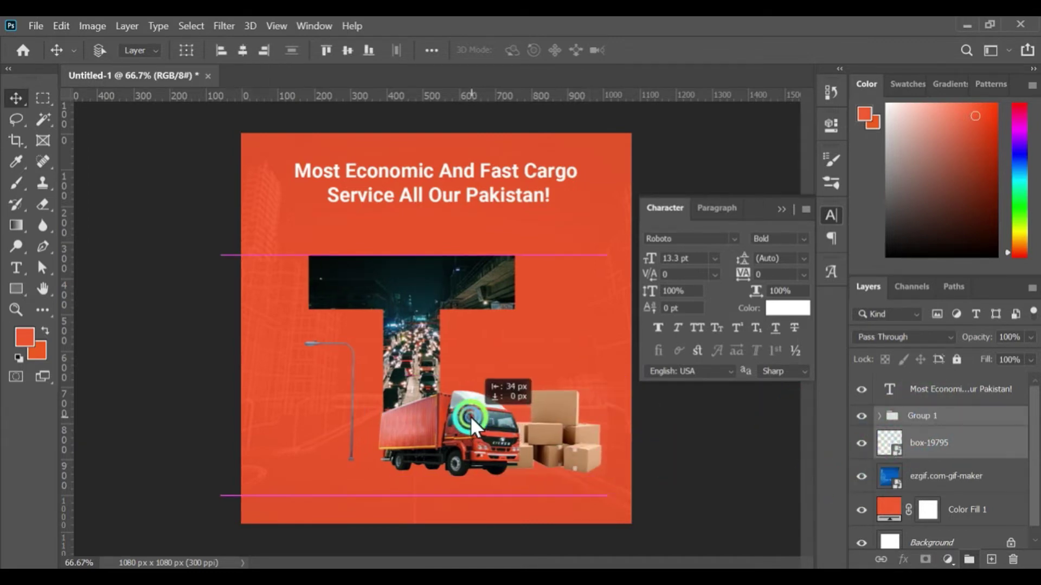
key(ctrl+z)
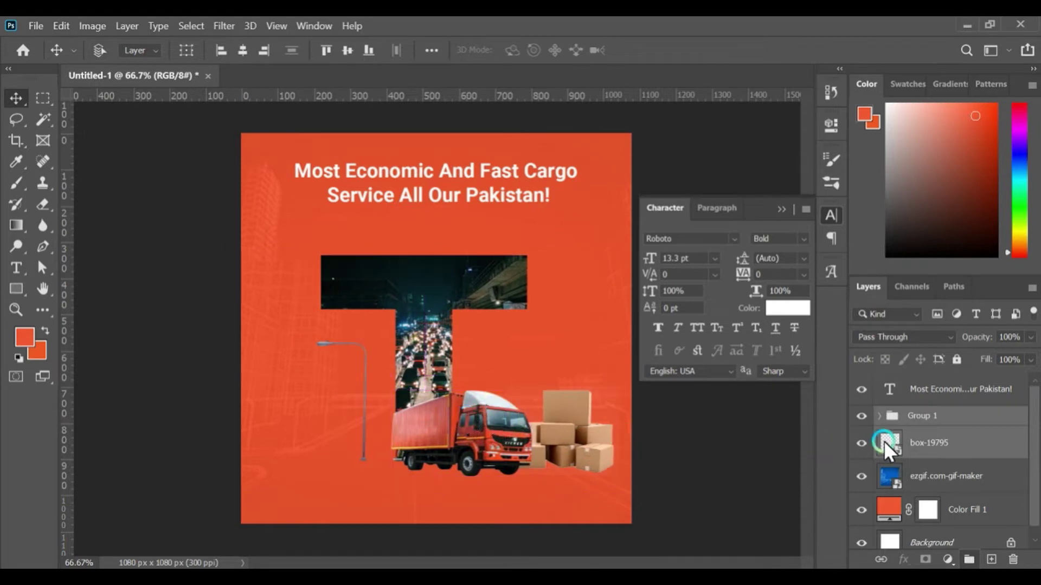
ctrl+click(452, 426)
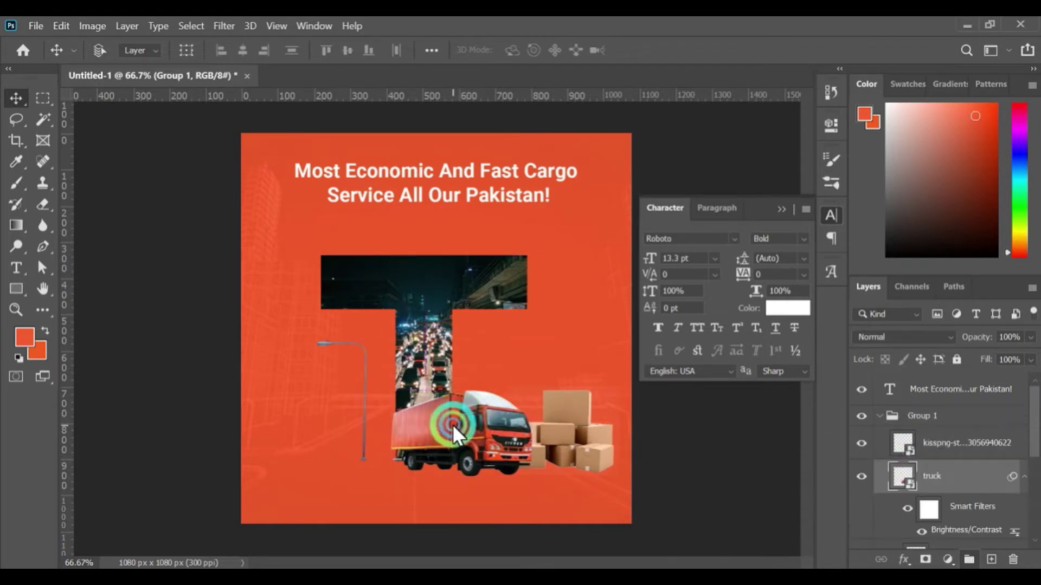
Step: Shift the truck, street lamp and boxes about 40 px left
click(861, 444)
ctrl+click(931, 458)
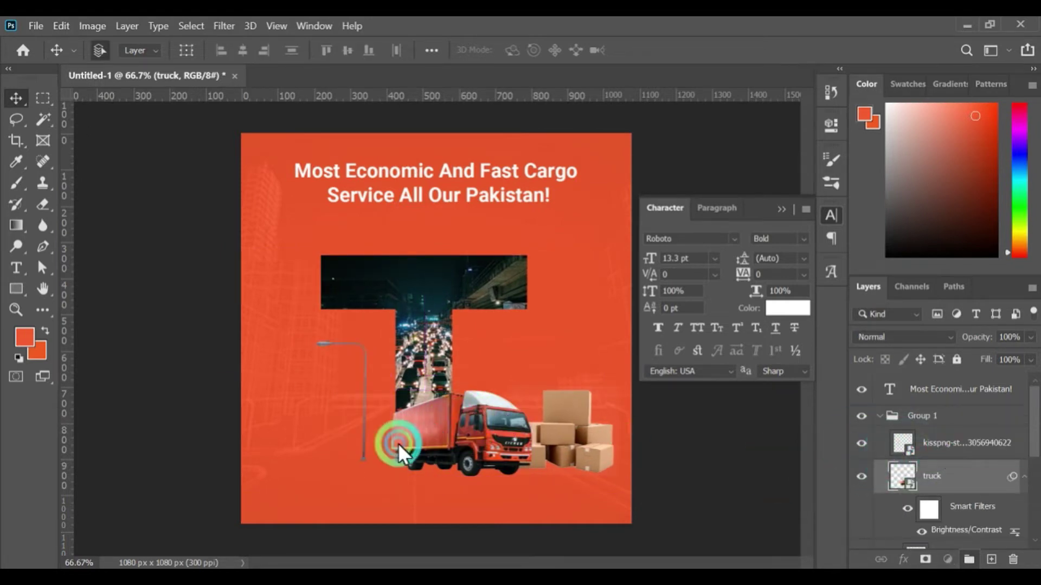
drag(481, 444, 460, 443)
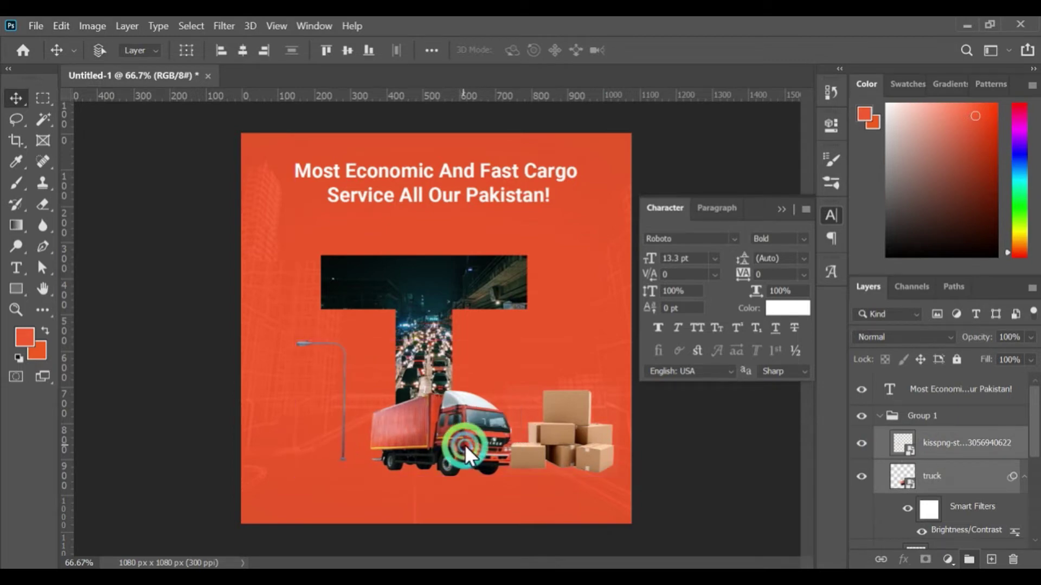
Step: Enlarge the truck from its lower corner and nudge it right and down
click(186, 50)
click(505, 452)
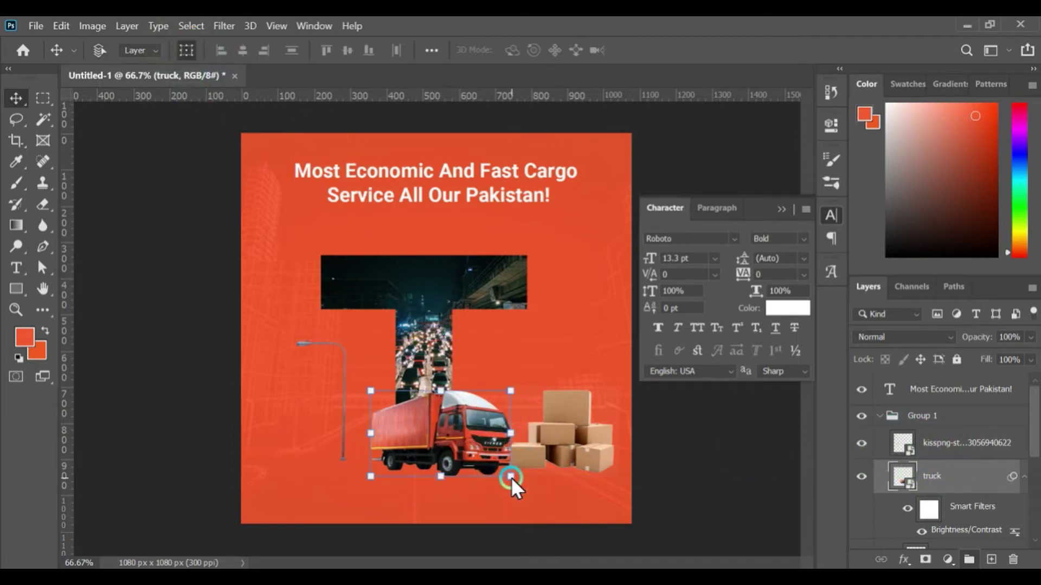
drag(510, 477, 551, 541)
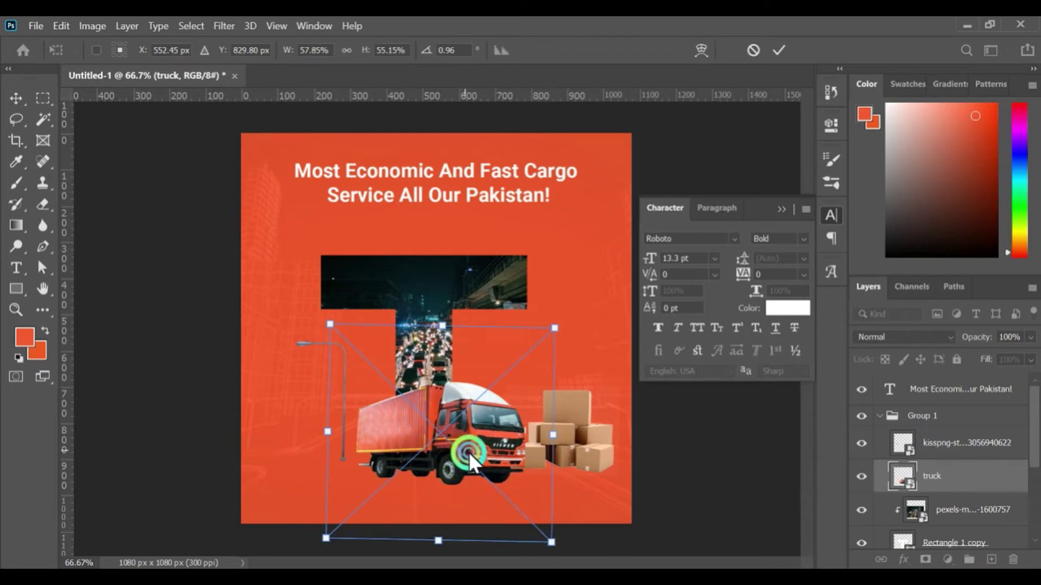
drag(462, 449, 473, 454)
click(745, 210)
Step: Close the Character panel and turn off the truck's transform controls
click(778, 50)
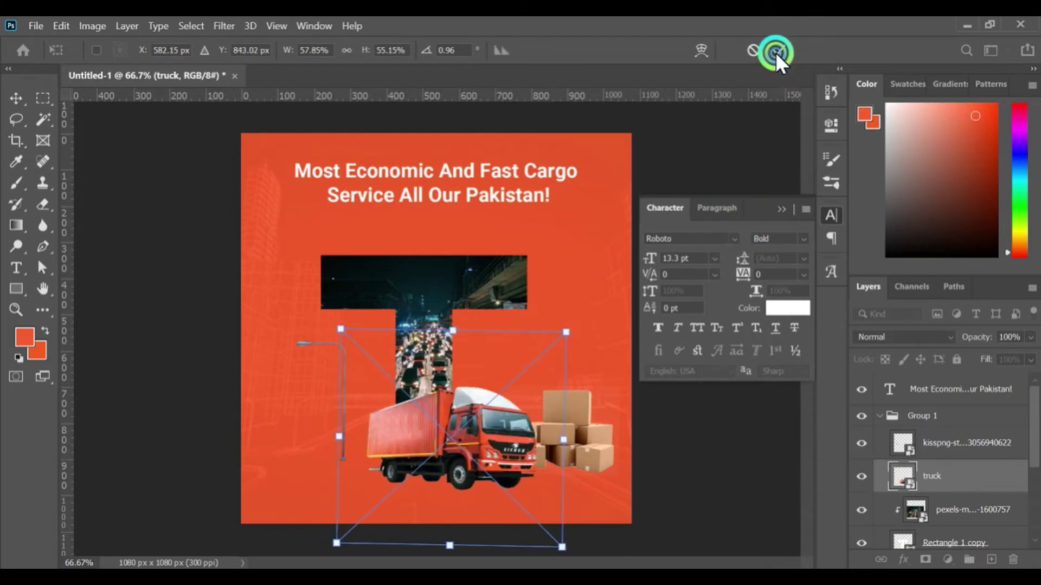
click(781, 209)
click(185, 49)
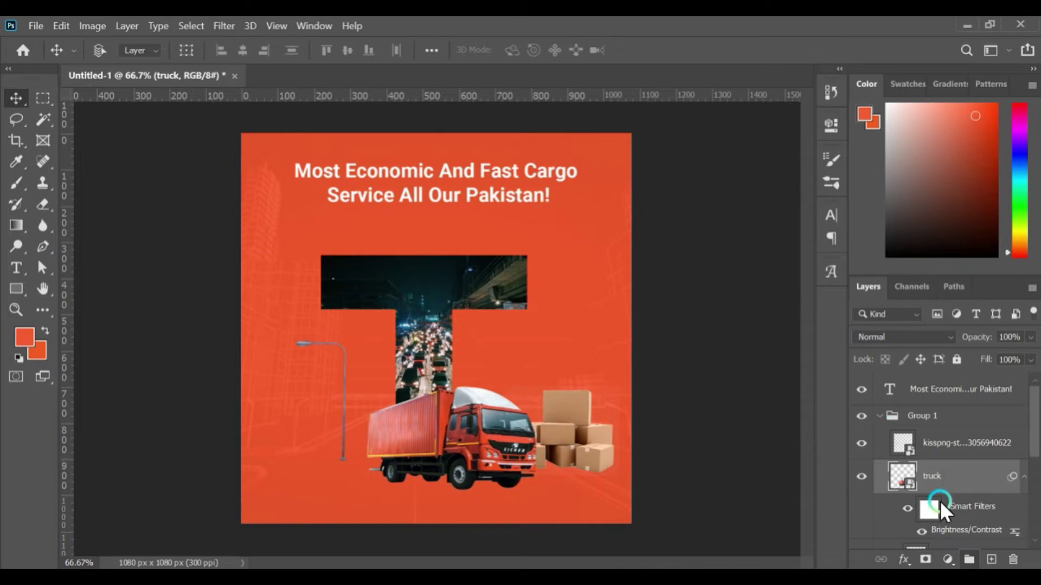
scroll(943, 502, down, 2)
click(951, 490)
Step: Paint a soft black shadow dab near the truck with a brush at 89% opacity
click(371, 477)
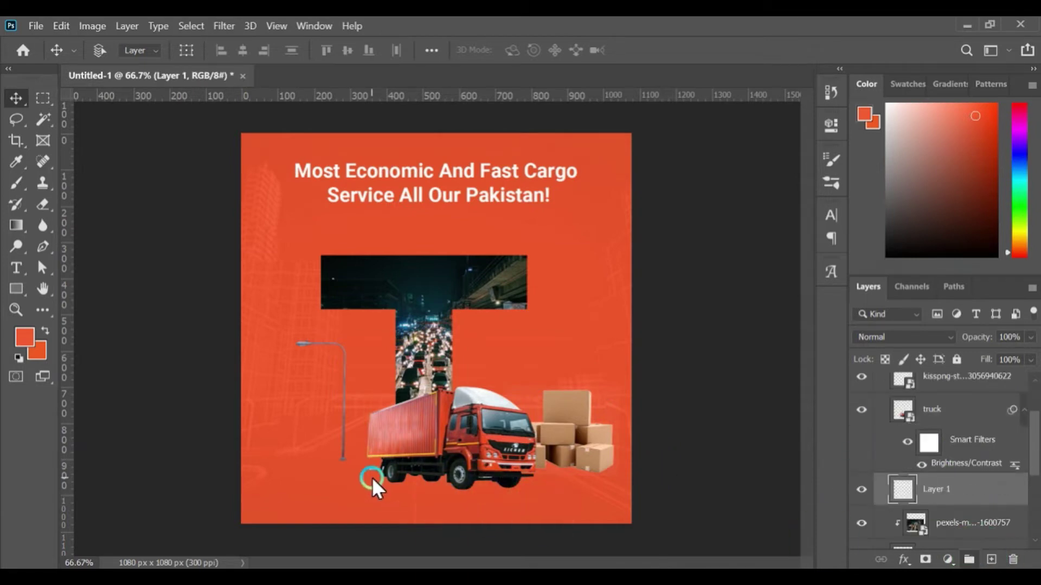
click(25, 337)
text(000000)
key(Return)
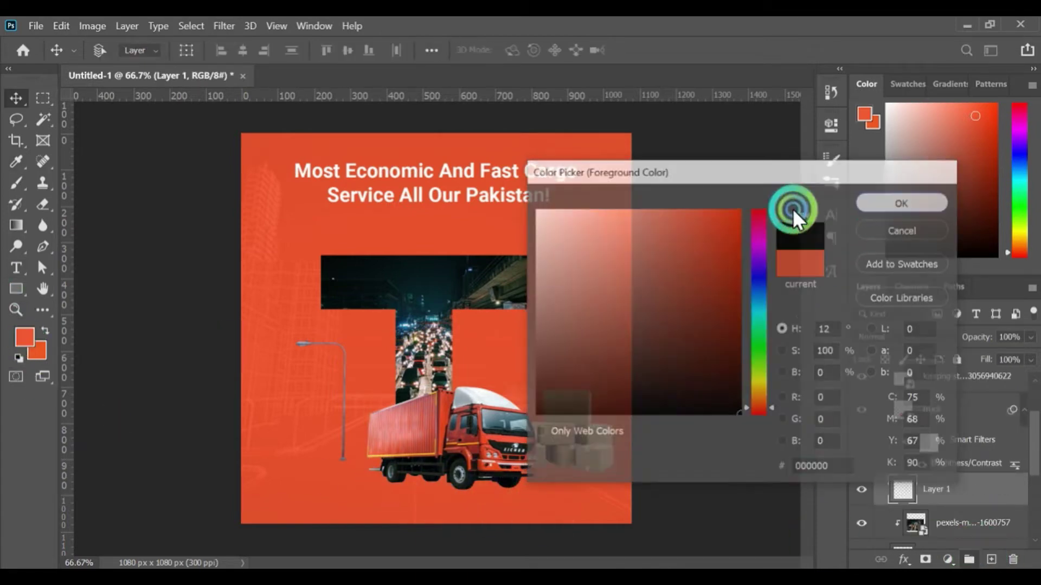
click(11, 180)
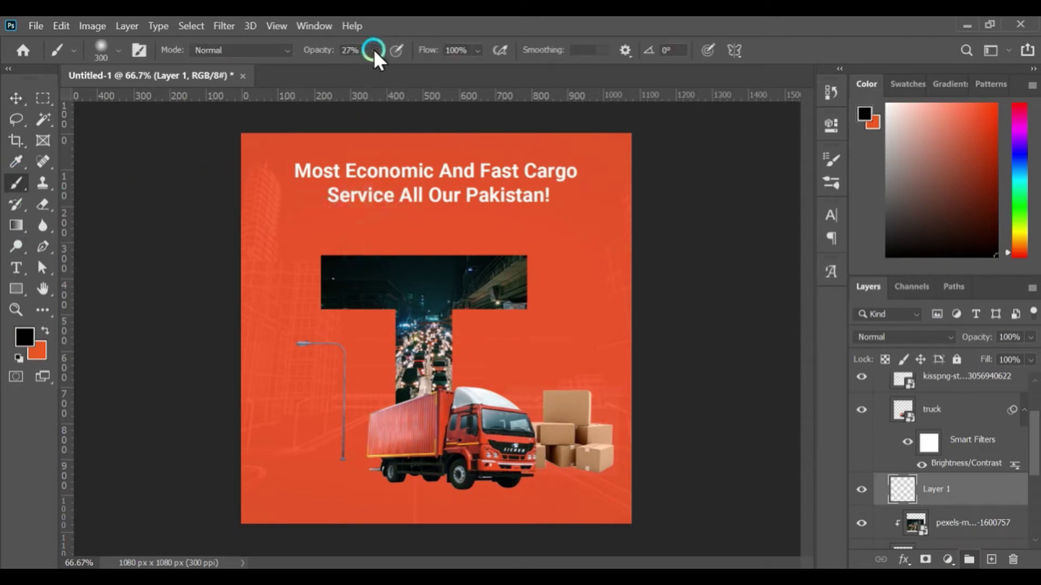
drag(373, 49, 437, 63)
click(381, 395)
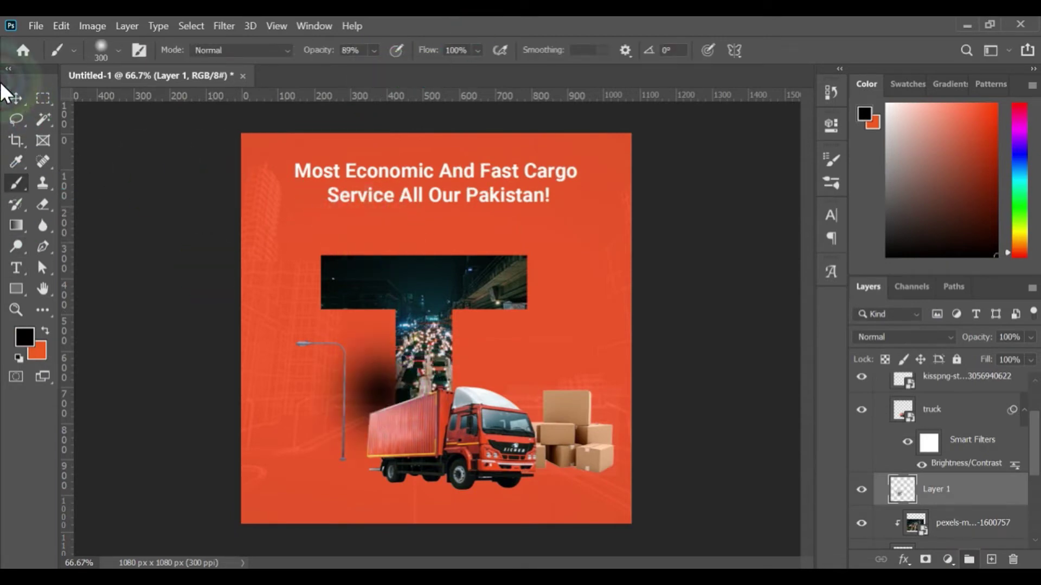
Step: Distort the shadow dab flat toward the ground under the truck
click(16, 98)
click(184, 50)
right_click(382, 305)
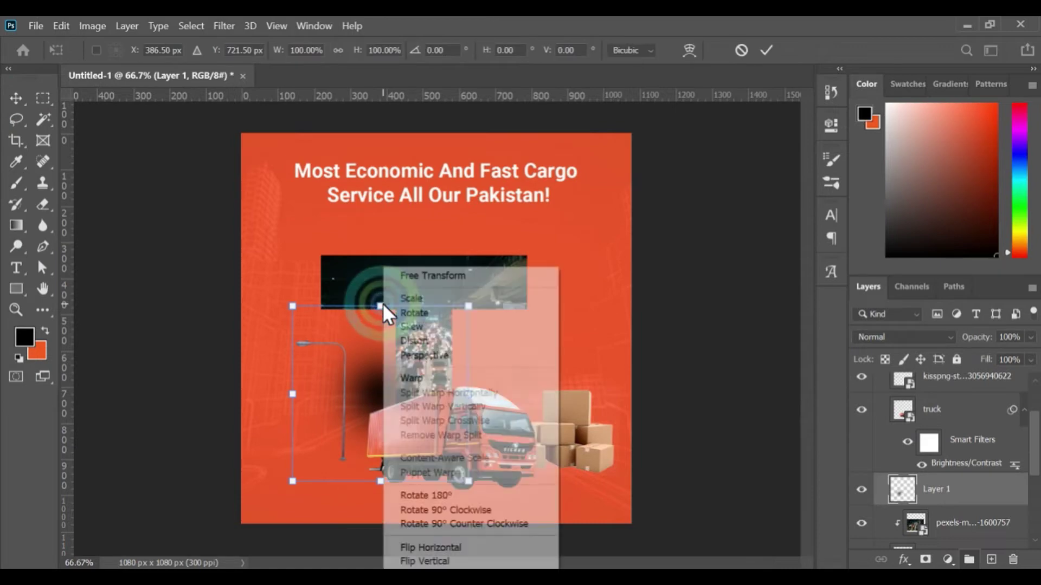
click(415, 341)
drag(378, 303, 379, 460)
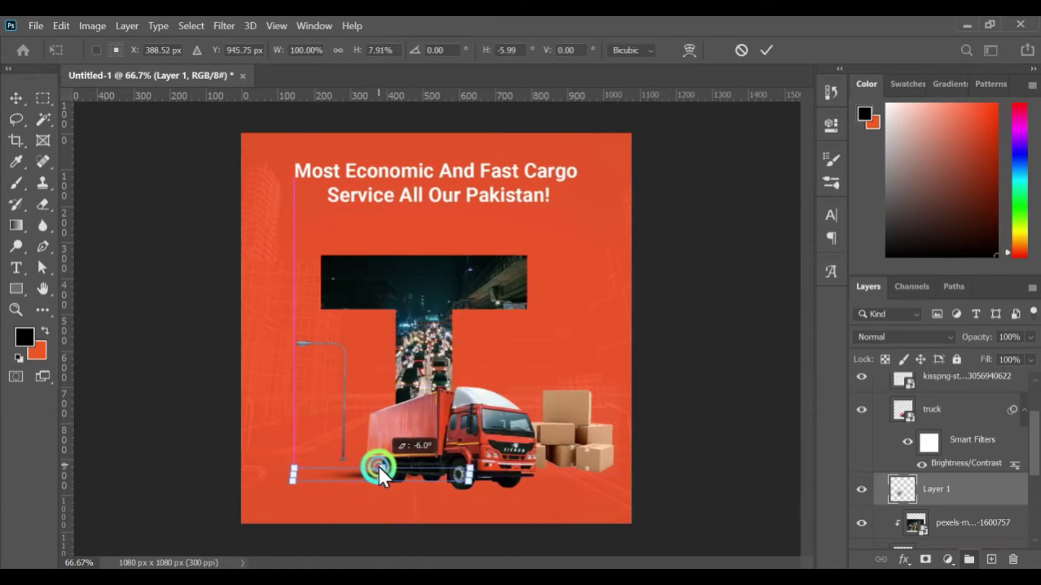
mouse_move(378, 464)
mouse_down()
mouse_move(400, 477)
mouse_move(382, 465)
mouse_up()
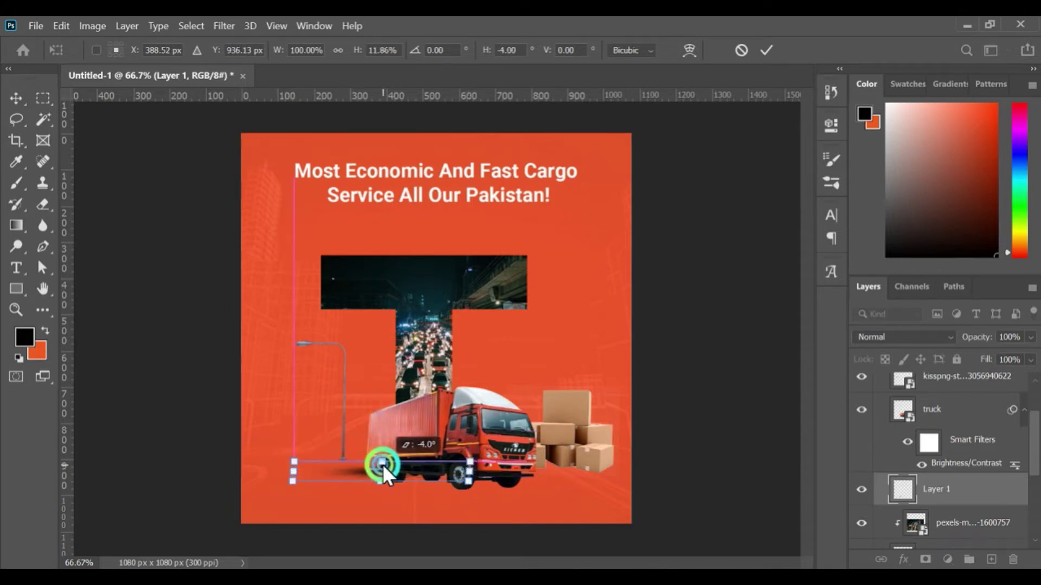
click(20, 100)
Step: Narrow the shadow and duplicate it under the truck's front wheels
click(463, 463)
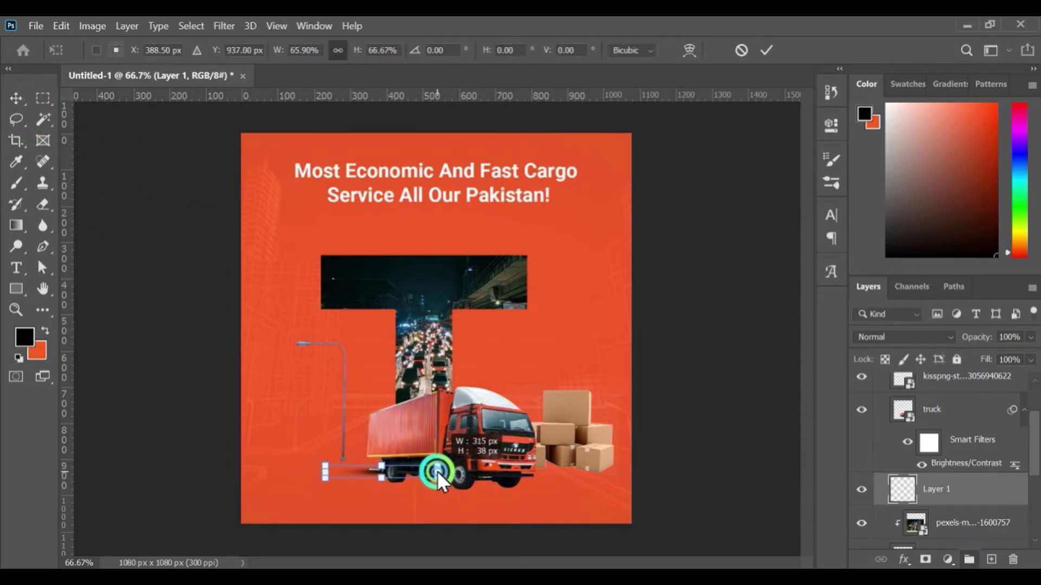
click(742, 93)
click(343, 368)
click(390, 484)
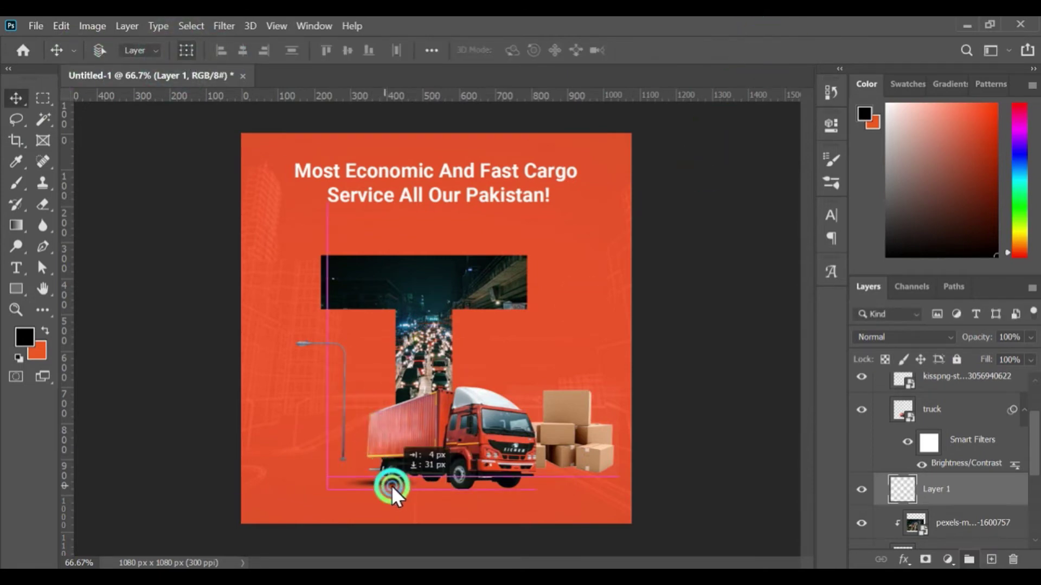
click(441, 500)
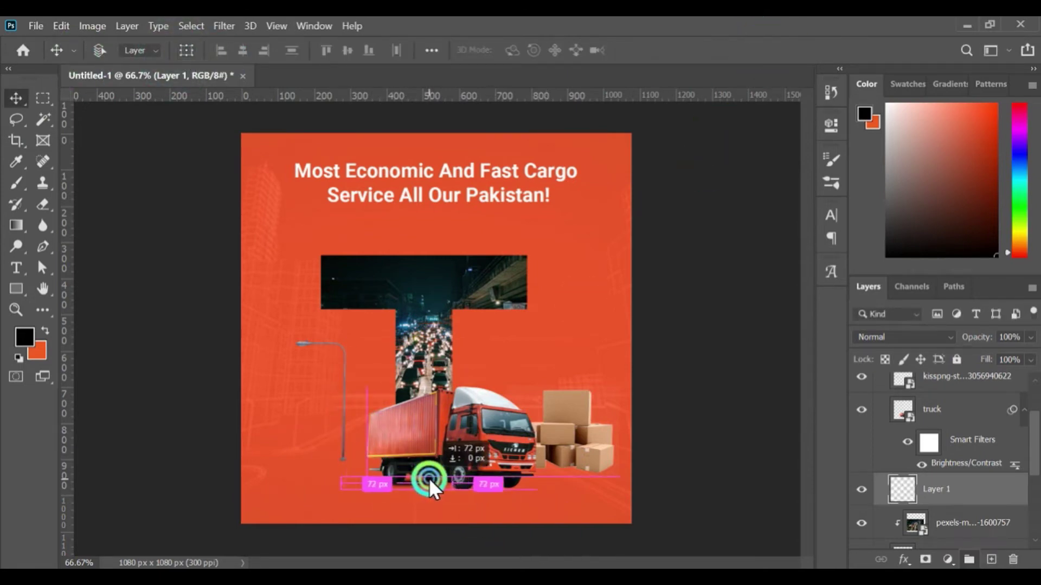
drag(406, 480, 447, 498)
Step: Widen the duplicated shadow layers together with Layer 1 beneath the truck
scroll(981, 502, down, 1)
shift+click(942, 498)
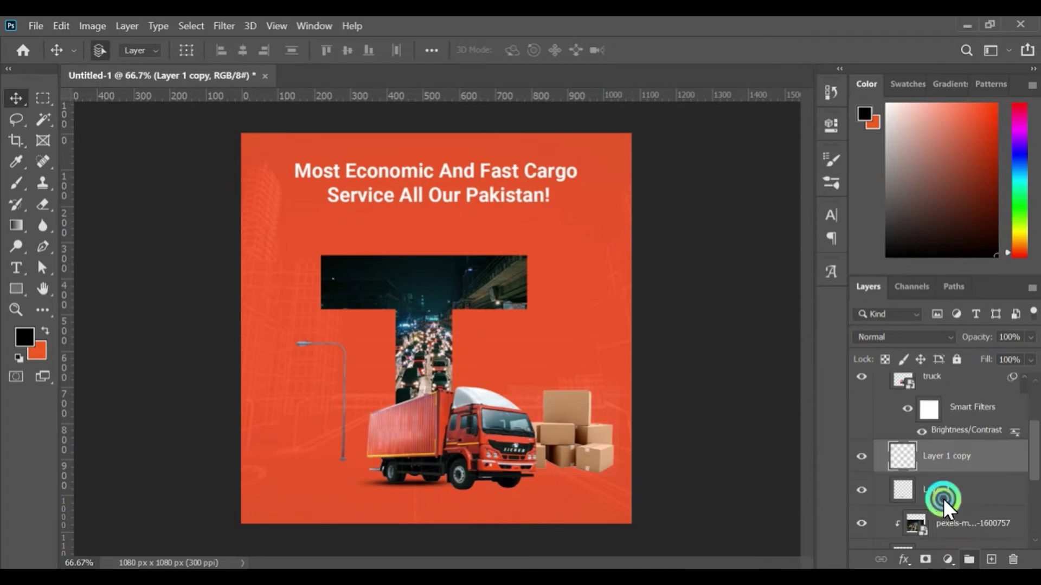
drag(423, 479, 489, 486)
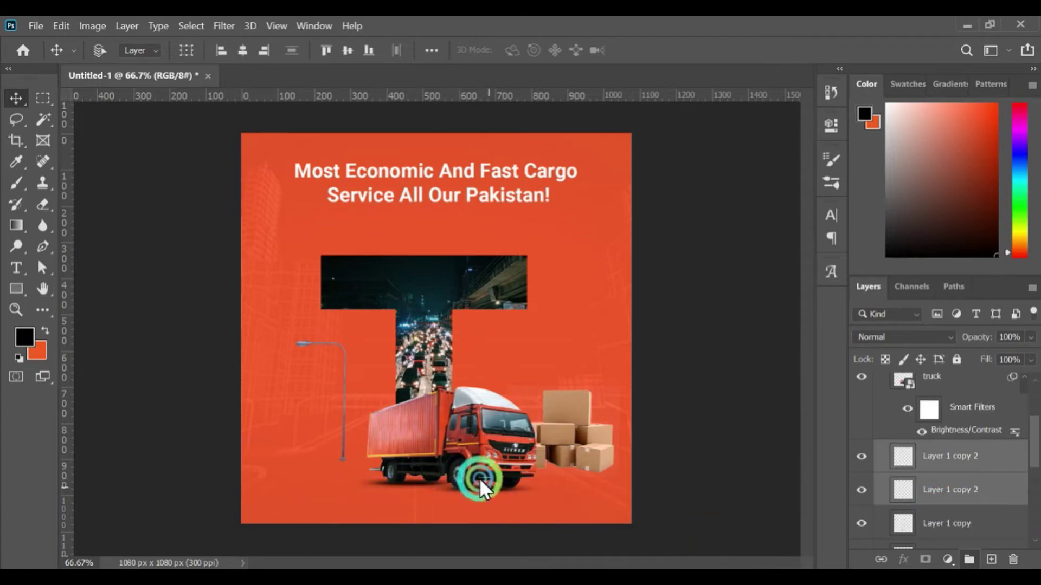
click(186, 50)
click(551, 496)
drag(551, 496, 564, 496)
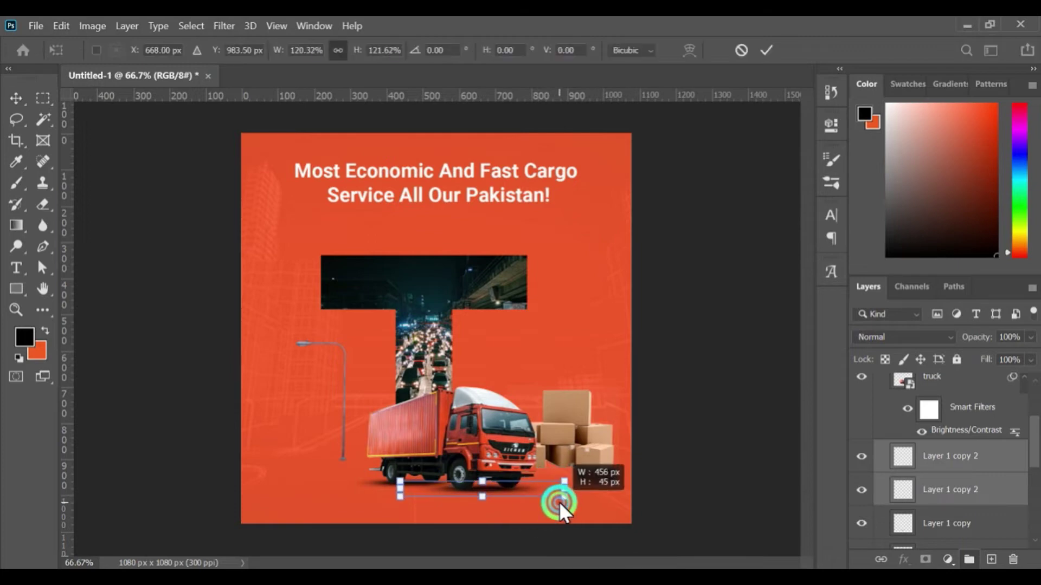
click(766, 50)
Step: Merge the shadow copies and Layer 1 down into two shadow layers
right_click(994, 491)
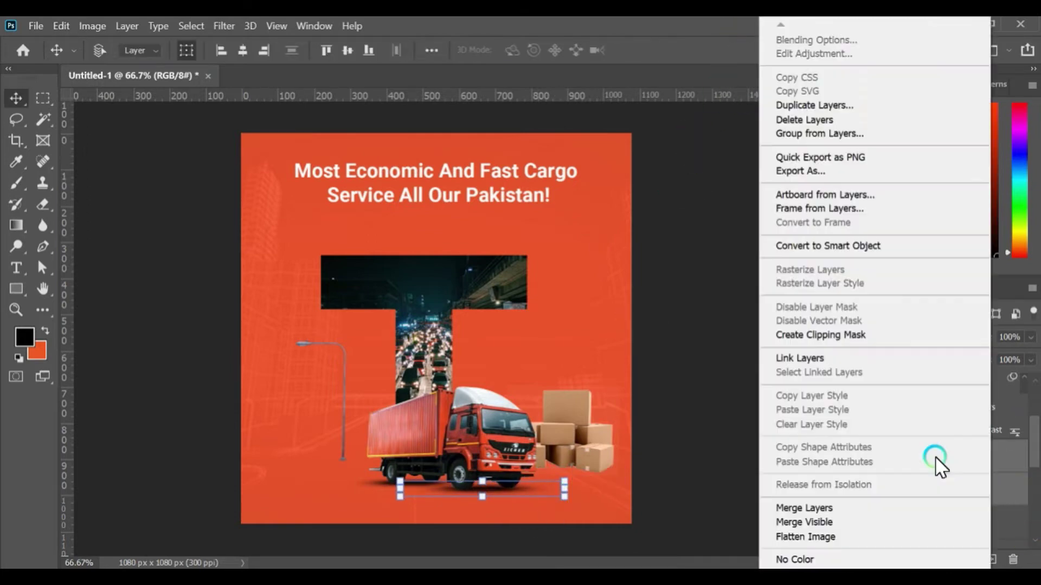
click(799, 508)
shift+click(951, 522)
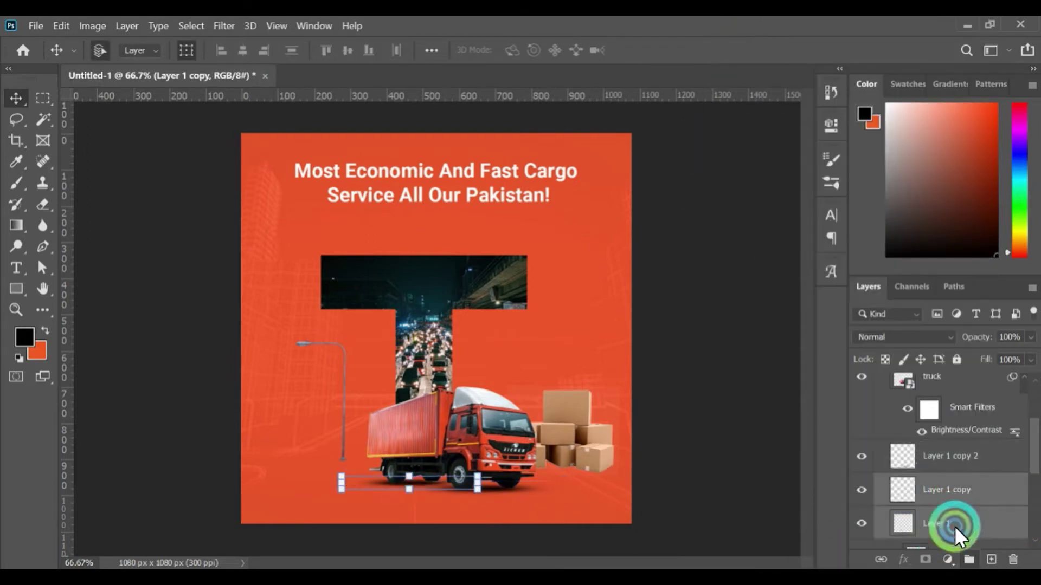
right_click(954, 526)
click(790, 500)
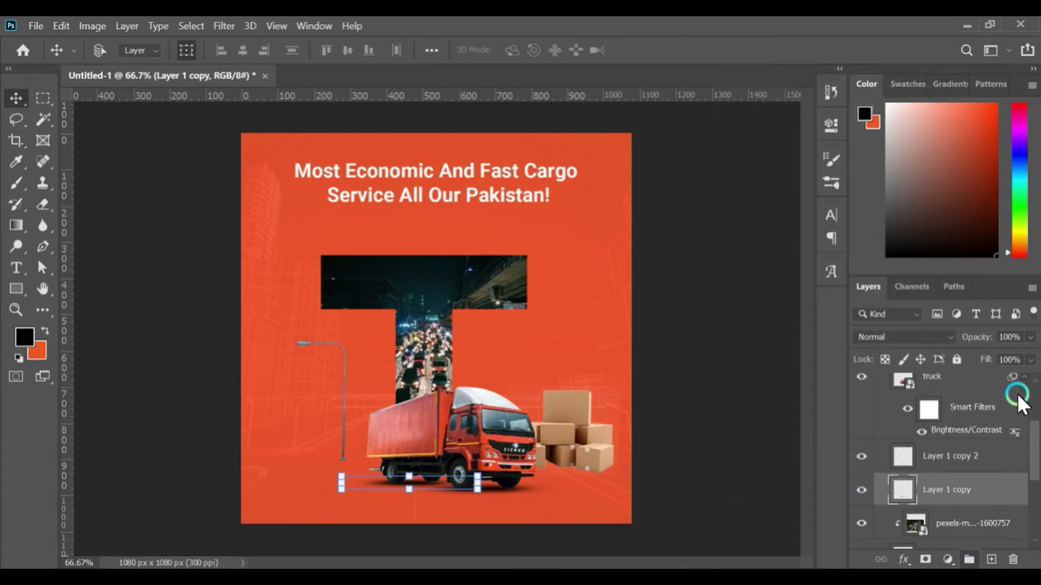
Step: Fade the two shadow layers to about 60% and 47% opacity
click(1030, 337)
drag(1032, 355, 1004, 356)
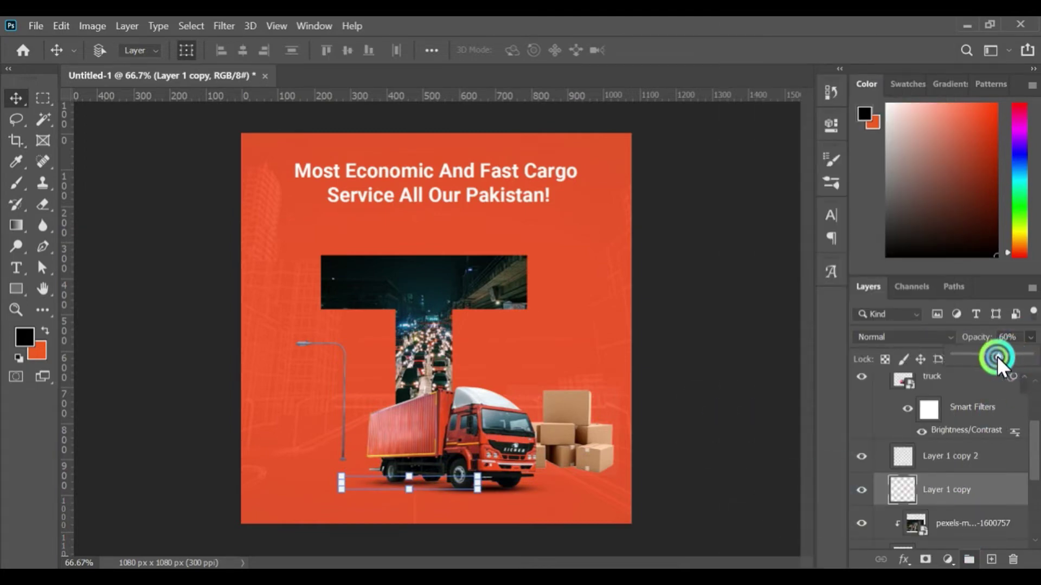
click(954, 456)
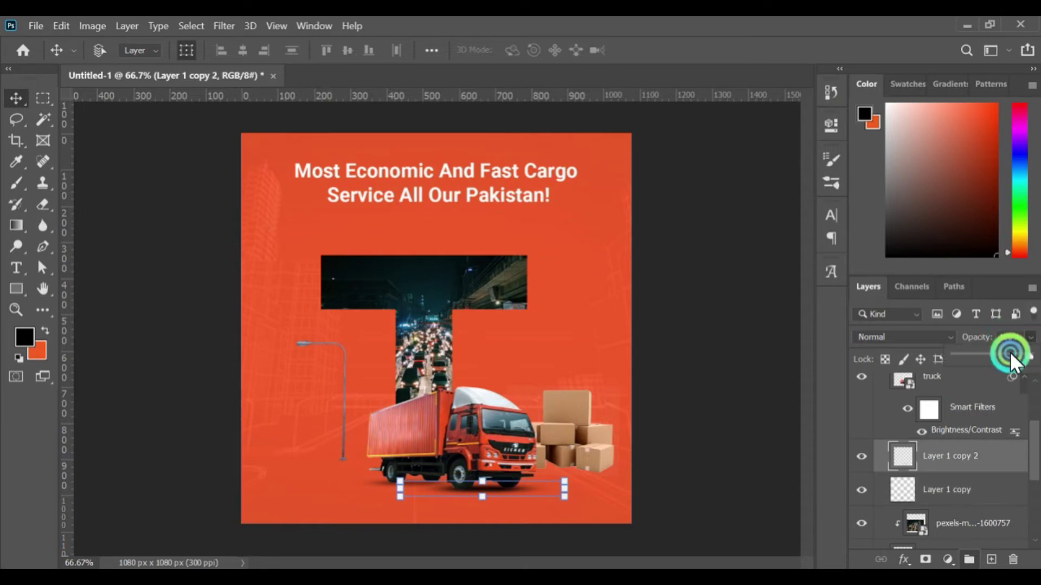
drag(1009, 353, 987, 356)
click(189, 48)
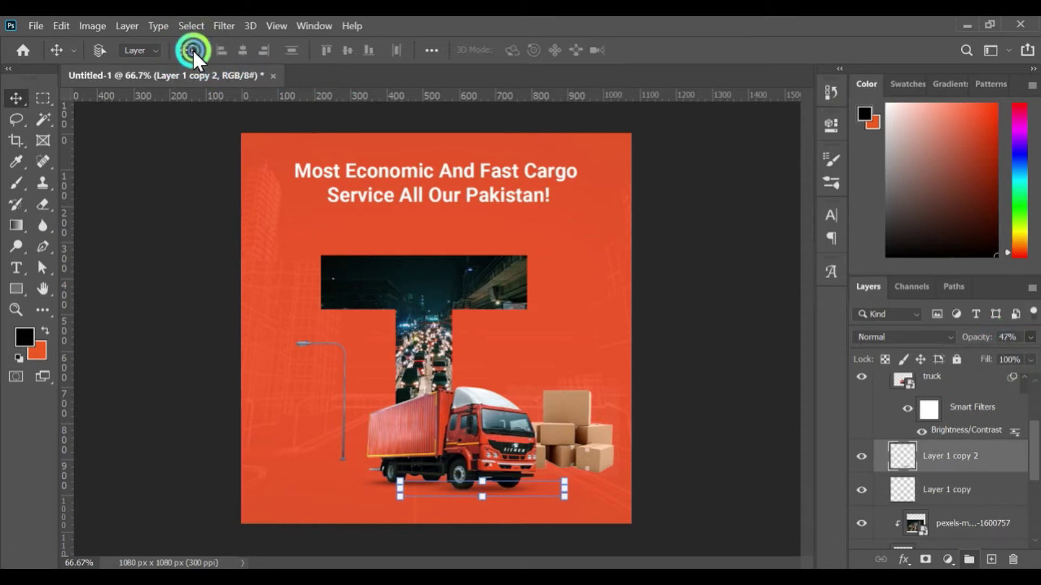
ctrl+click(990, 491)
Step: Group the two shadow layers and name the group 'shadow'
key(ctrl+g)
double_click(929, 450)
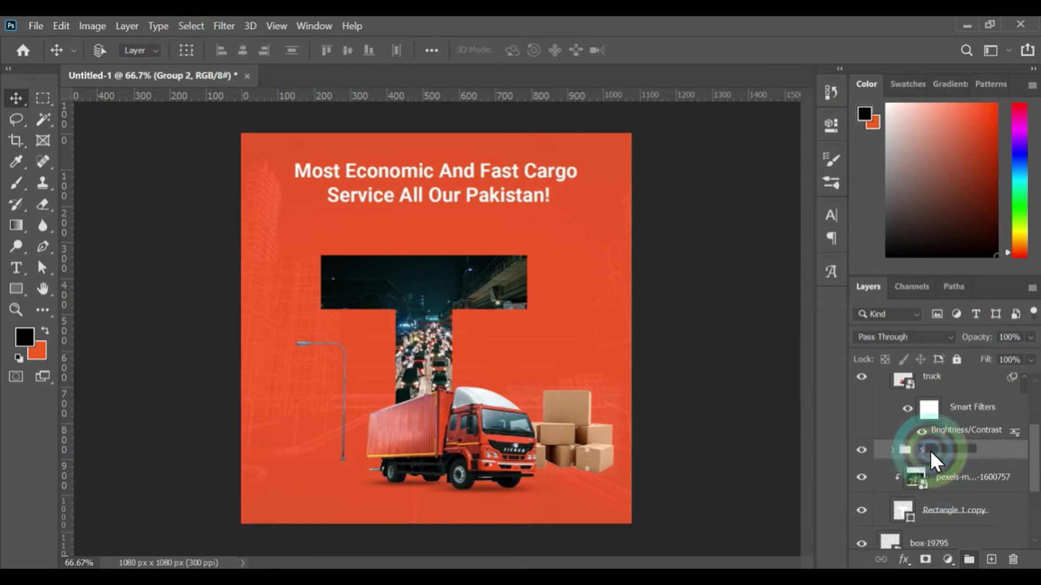
text(shadow)
key(Return)
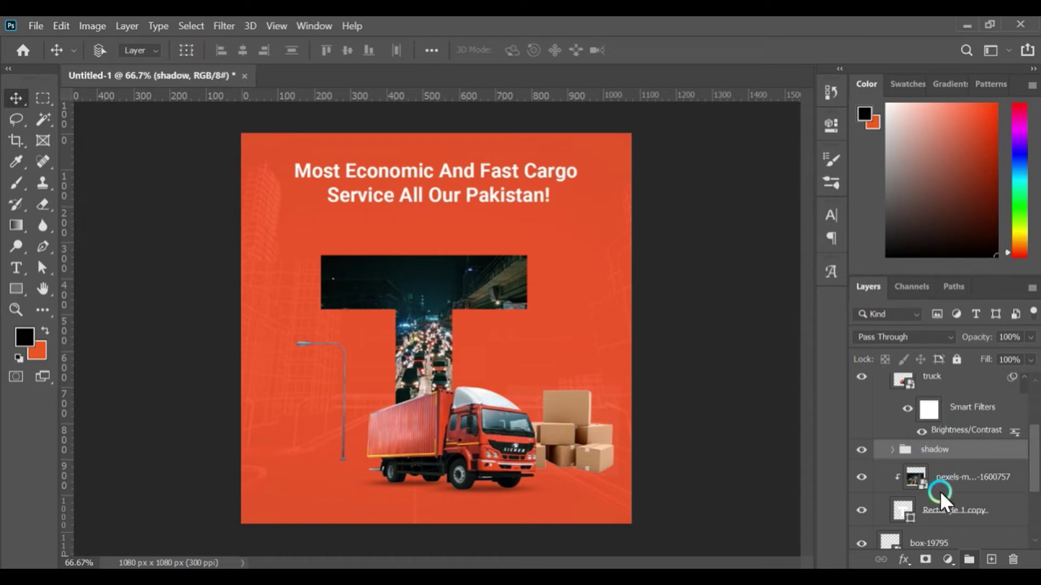
Step: Group the pexels photo with Rectangle 1 copy as 'T Alphbet'
click(951, 472)
click(861, 476)
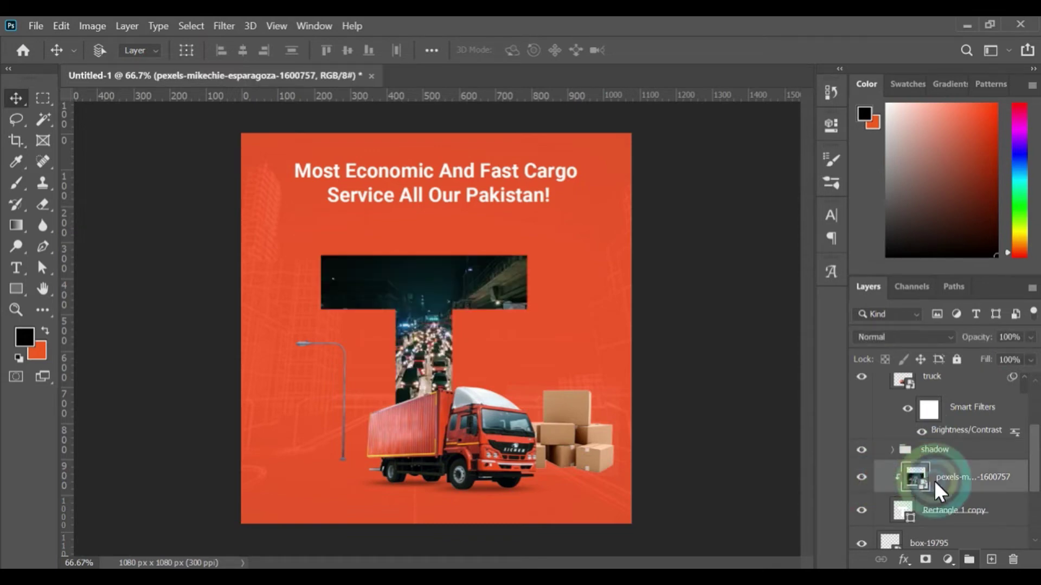
scroll(938, 483, down, 1)
shift+click(959, 483)
key(ctrl+g)
double_click(941, 436)
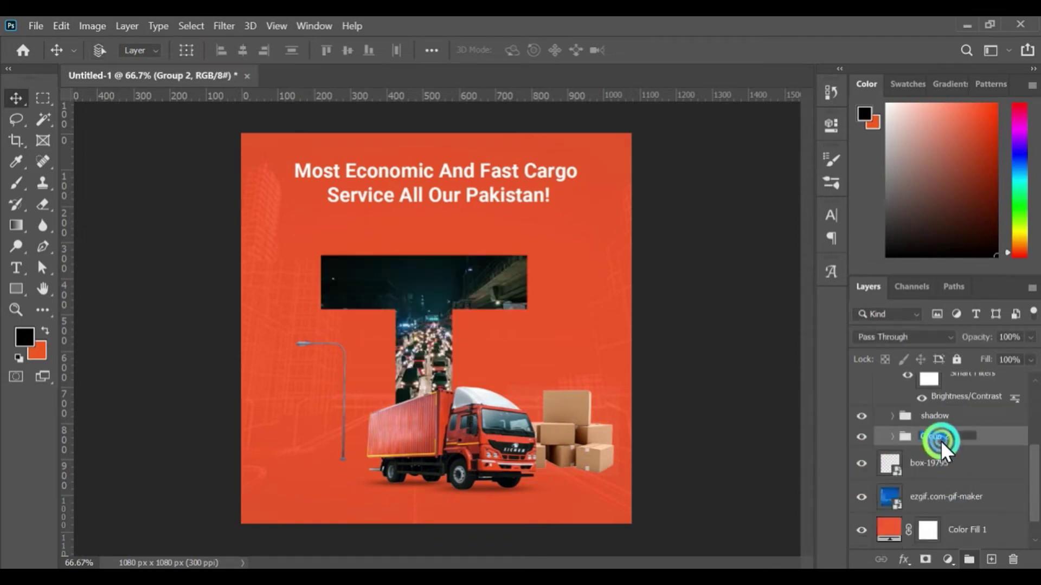
text(T A)
text(lphbet)
key(Return)
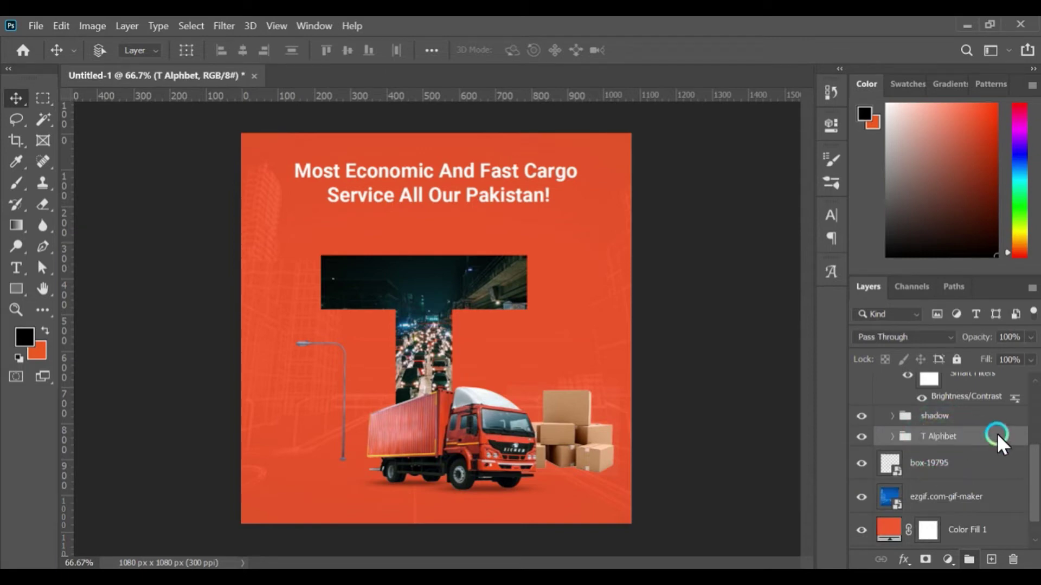
click(967, 476)
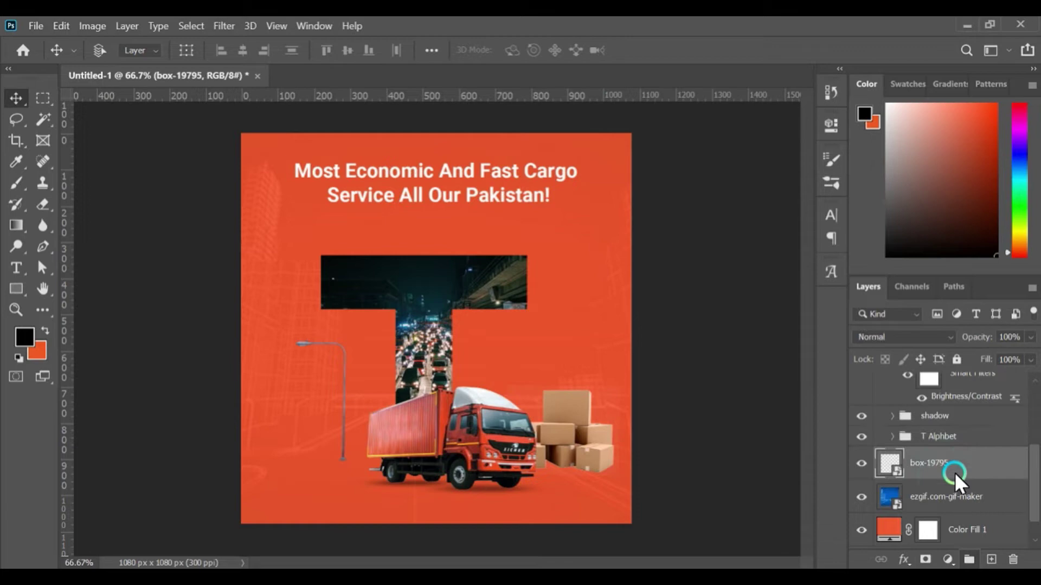
Step: Darken the boxes with Brightness/Contrast at Brightness -41
click(109, 26)
click(282, 61)
mouse_move(752, 220)
mouse_down()
mouse_move(729, 222)
mouse_move(740, 226)
mouse_up()
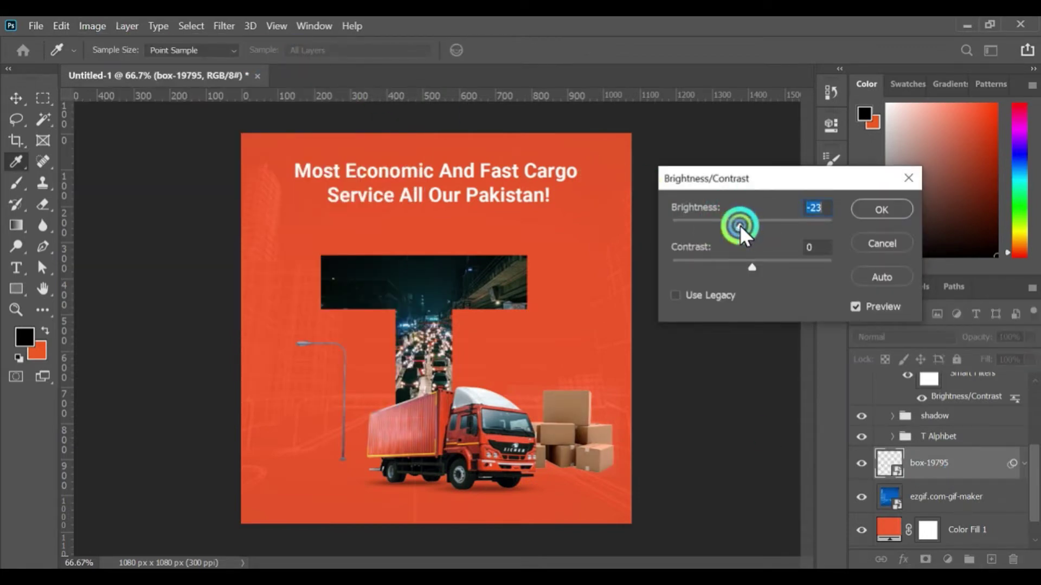
click(881, 209)
Step: Convert the box layer to a smart object and add an empty layer beneath it
right_click(958, 474)
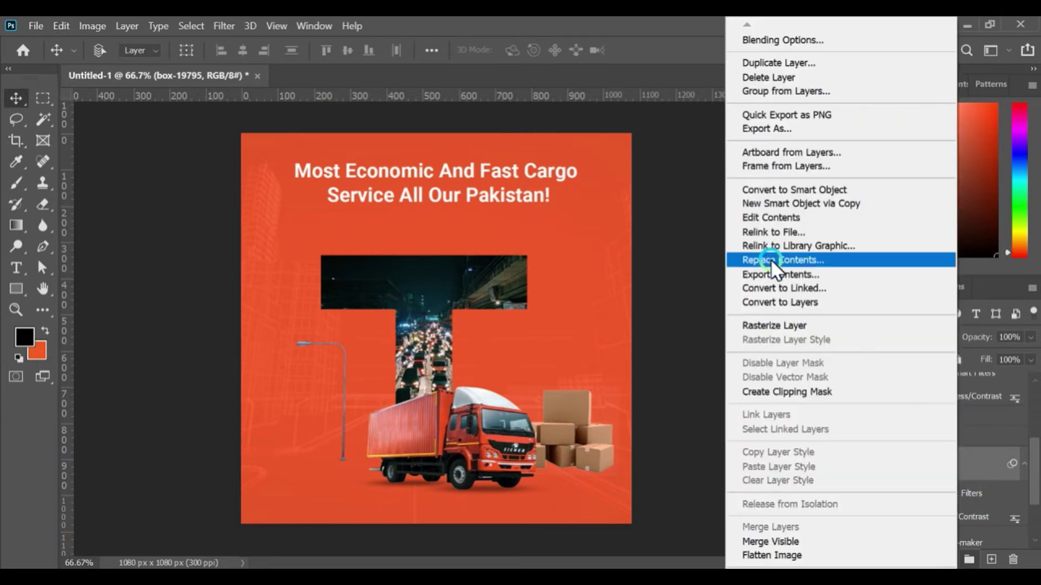
click(779, 190)
click(948, 494)
click(990, 559)
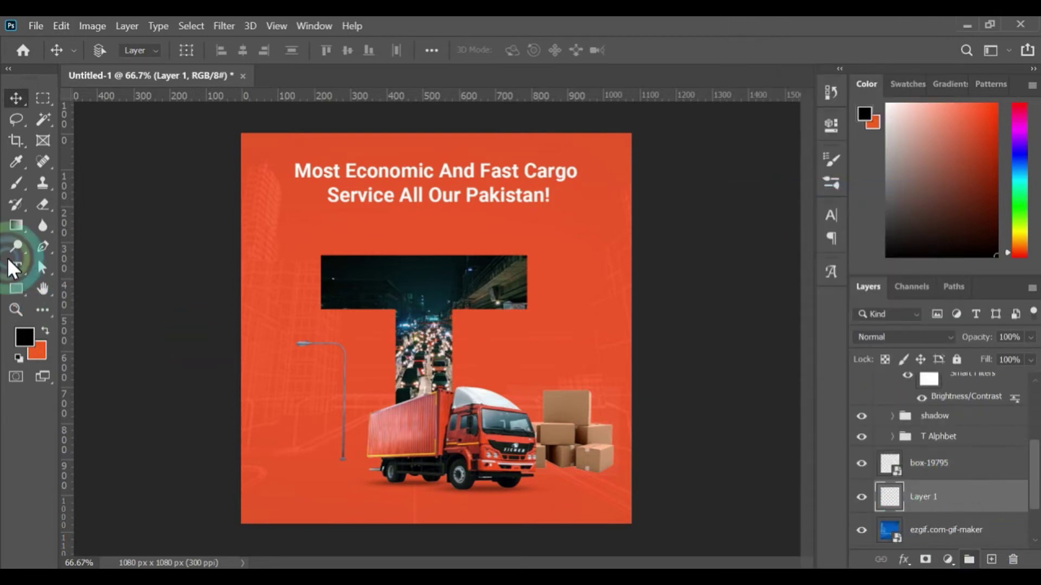
Step: Paint a soft dark spot on Layer 1 and distort it into a thin ellipse
click(17, 183)
click(478, 361)
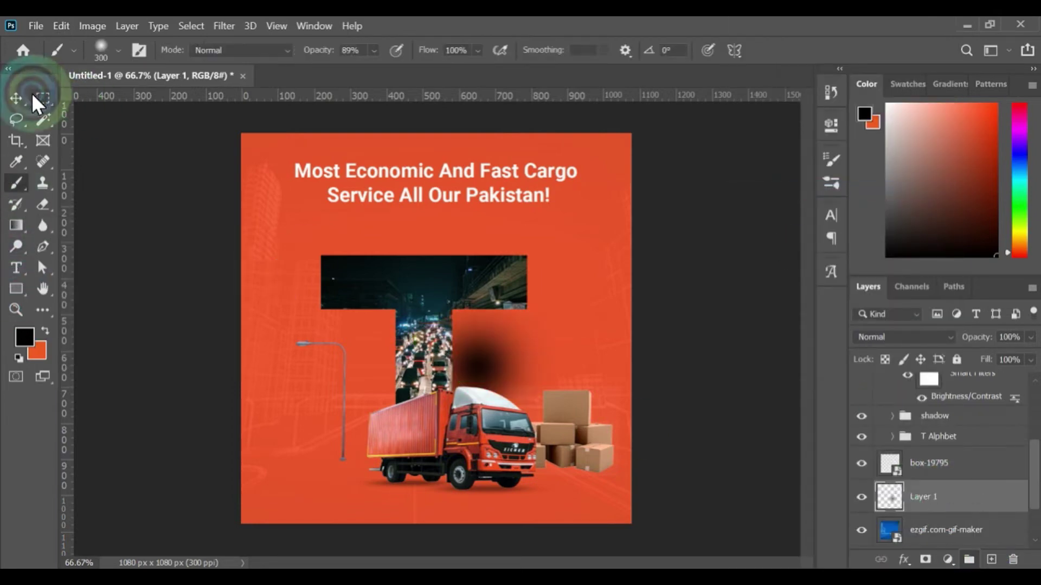
click(32, 93)
click(182, 50)
right_click(470, 275)
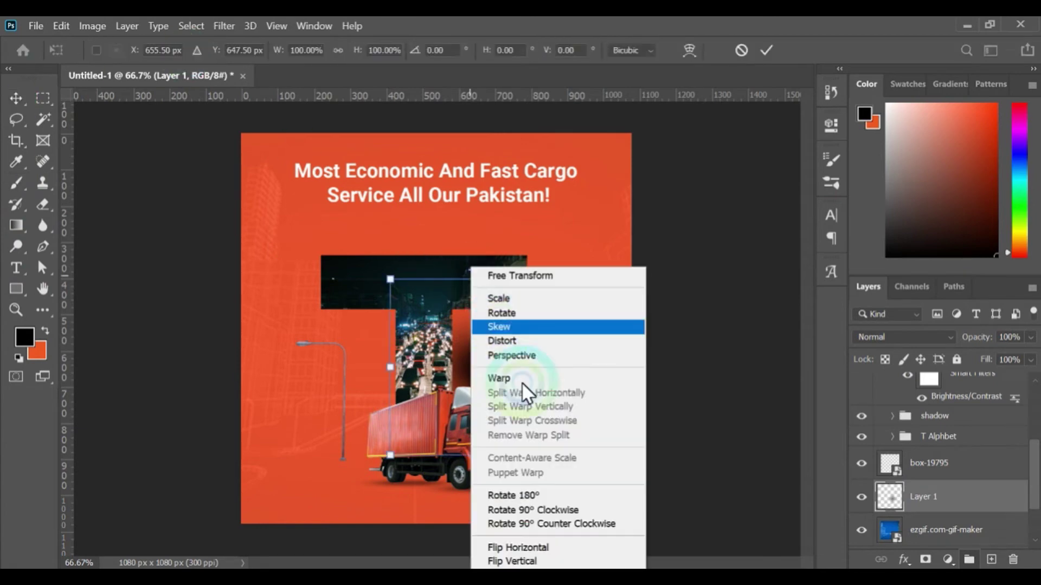
click(504, 340)
mouse_move(478, 278)
mouse_down()
mouse_move(477, 433)
mouse_move(617, 470)
mouse_move(688, 513)
mouse_up()
click(16, 98)
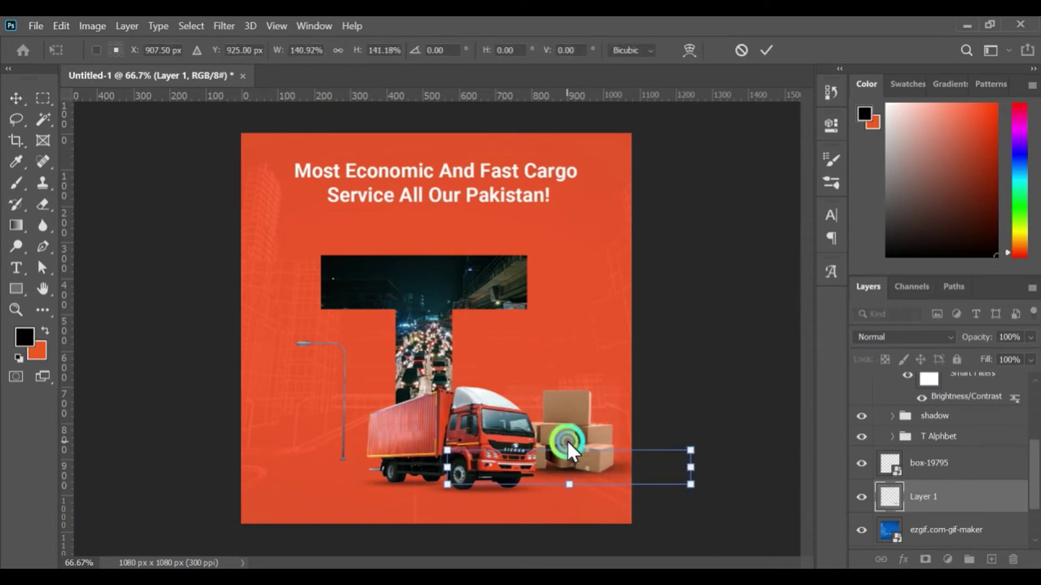
Step: Place the shadow under the boxes and apply a 10 px Gaussian Blur
drag(567, 441, 579, 477)
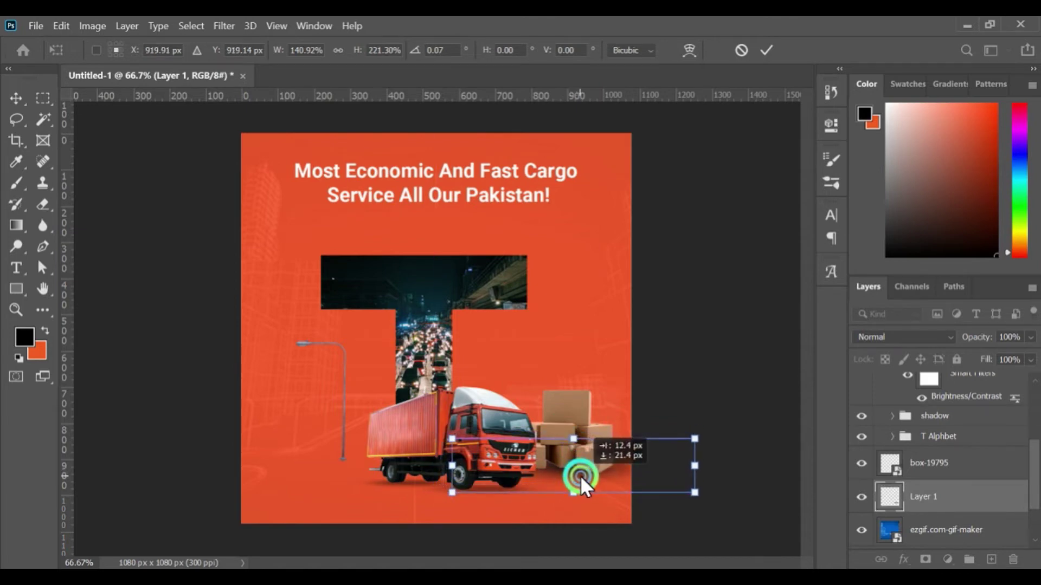
click(766, 50)
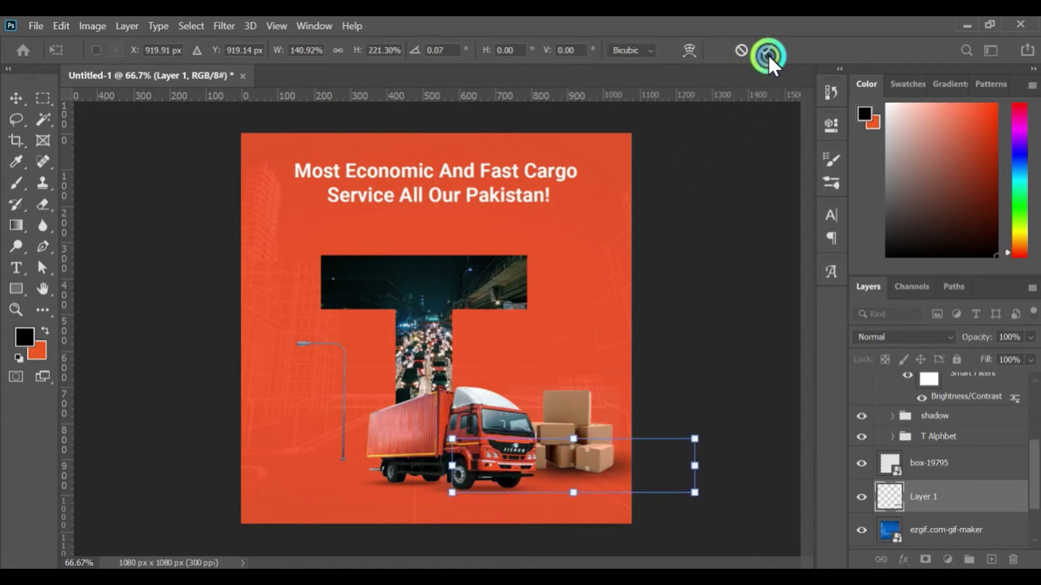
click(192, 31)
click(458, 258)
click(613, 300)
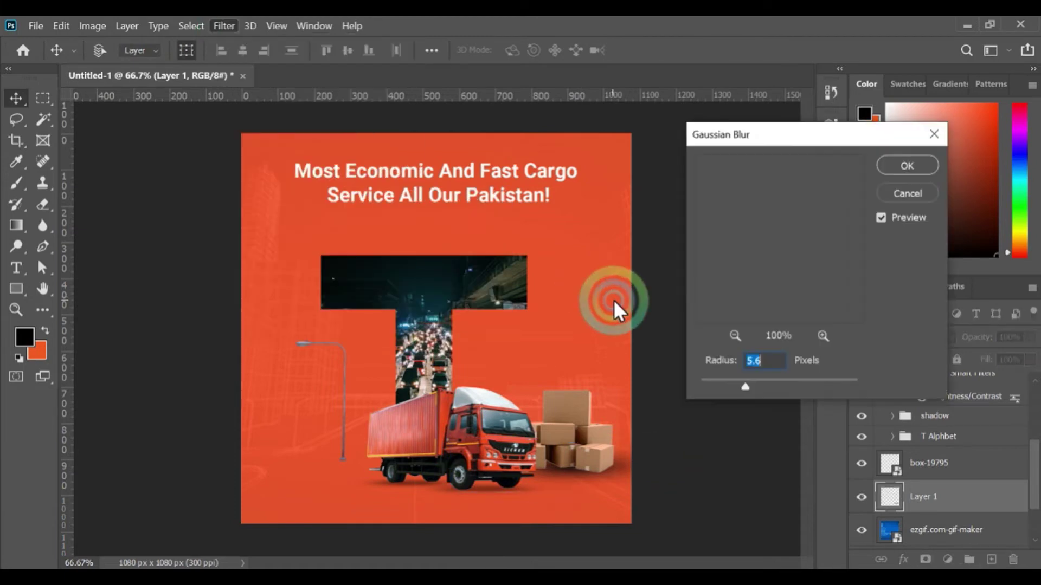
click(763, 385)
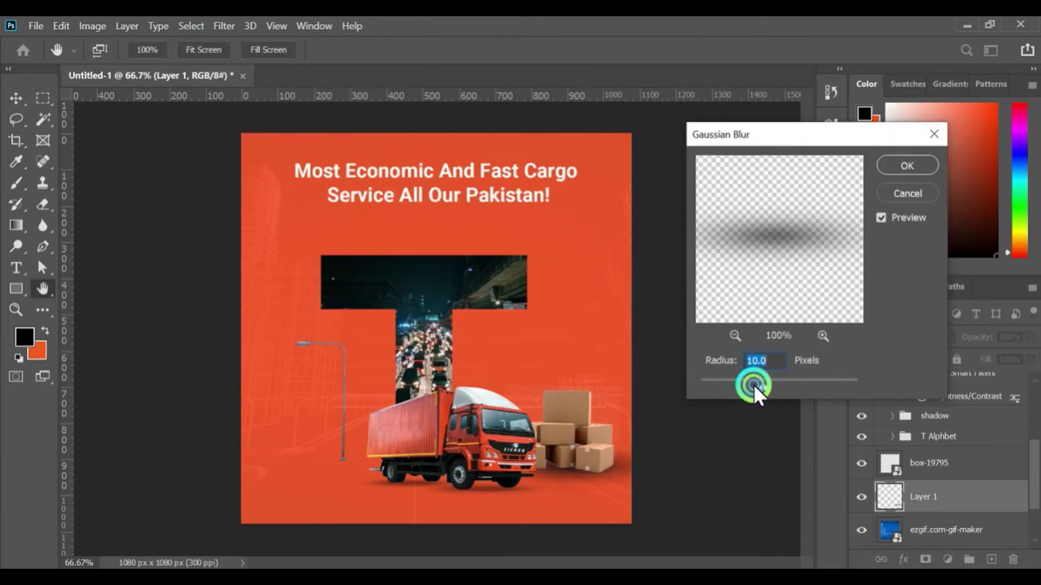
click(893, 173)
Step: Group the boxes with their shadow and name the group 'box'
shift+click(942, 464)
key(ctrl+g)
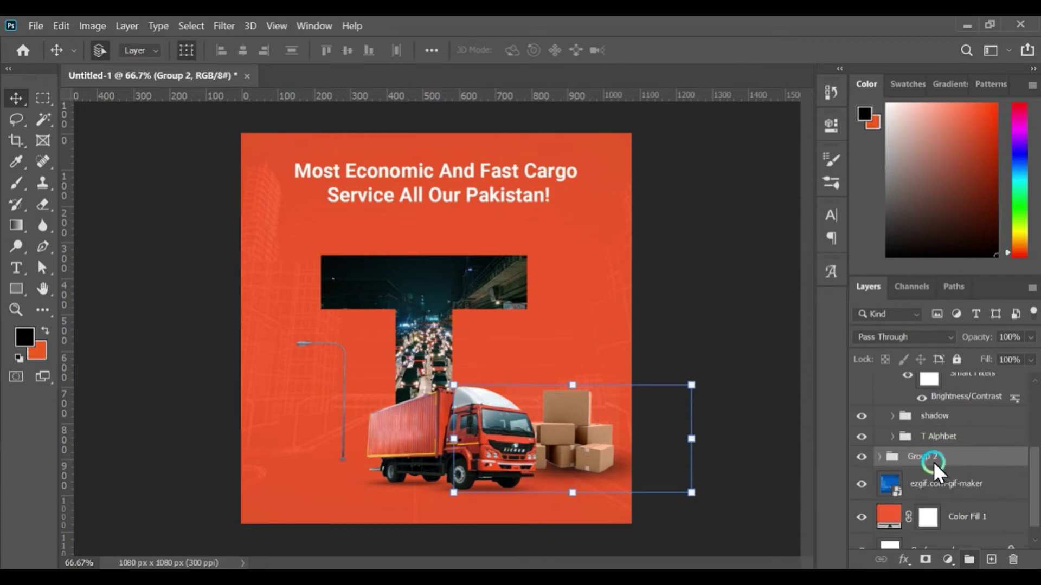
double_click(932, 461)
text(box)
key(Return)
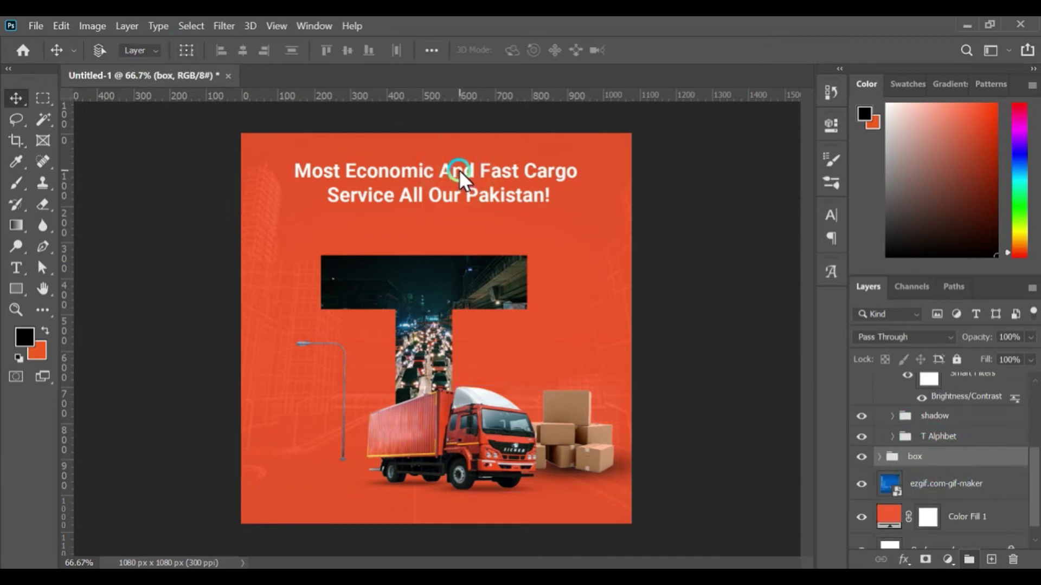
key(alt+Tab)
key(alt+Tab)
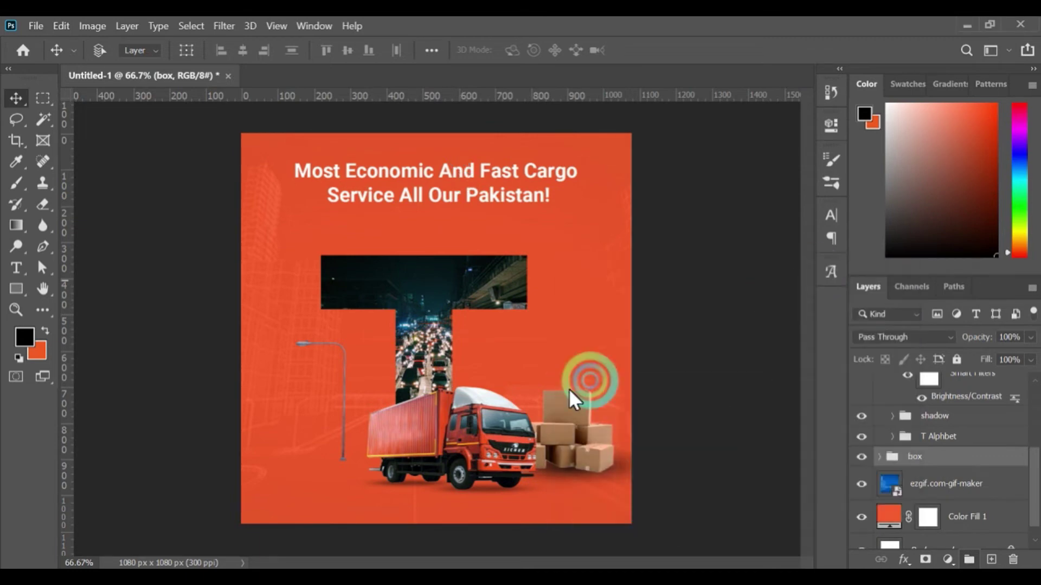
click(16, 268)
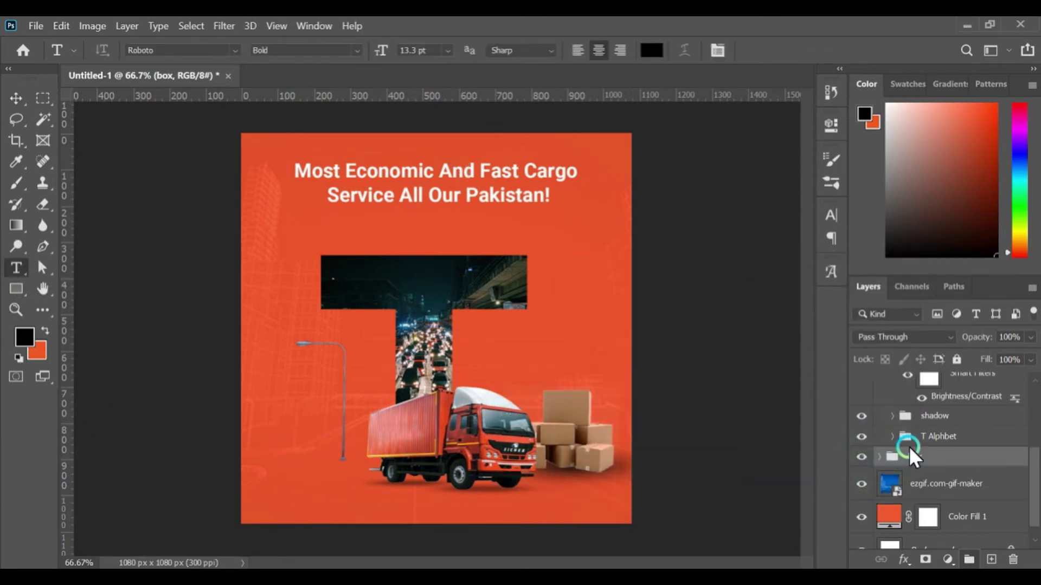
scroll(908, 446, up, 3)
click(877, 369)
click(922, 383)
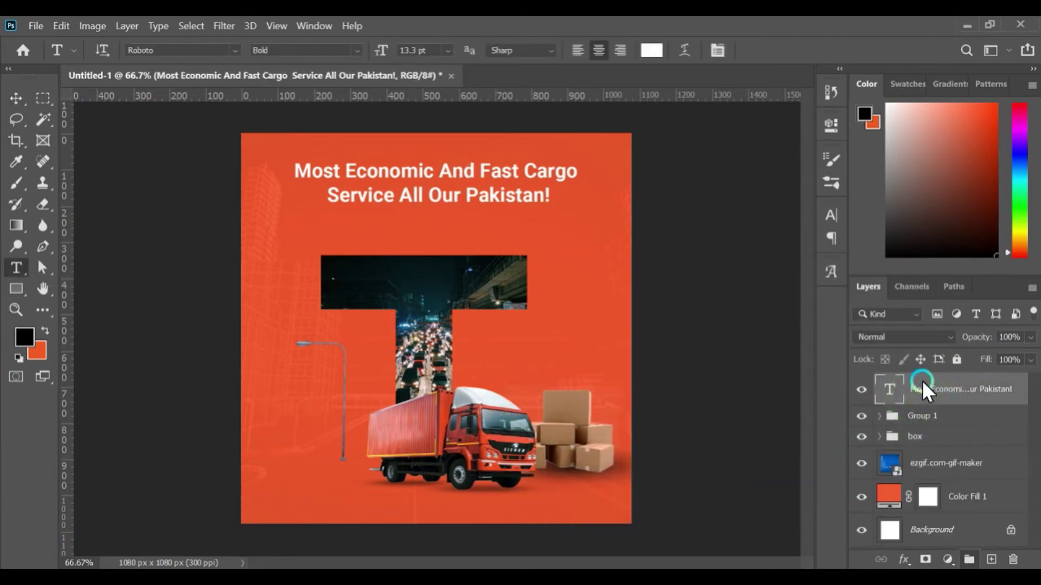
drag(426, 186, 272, 495)
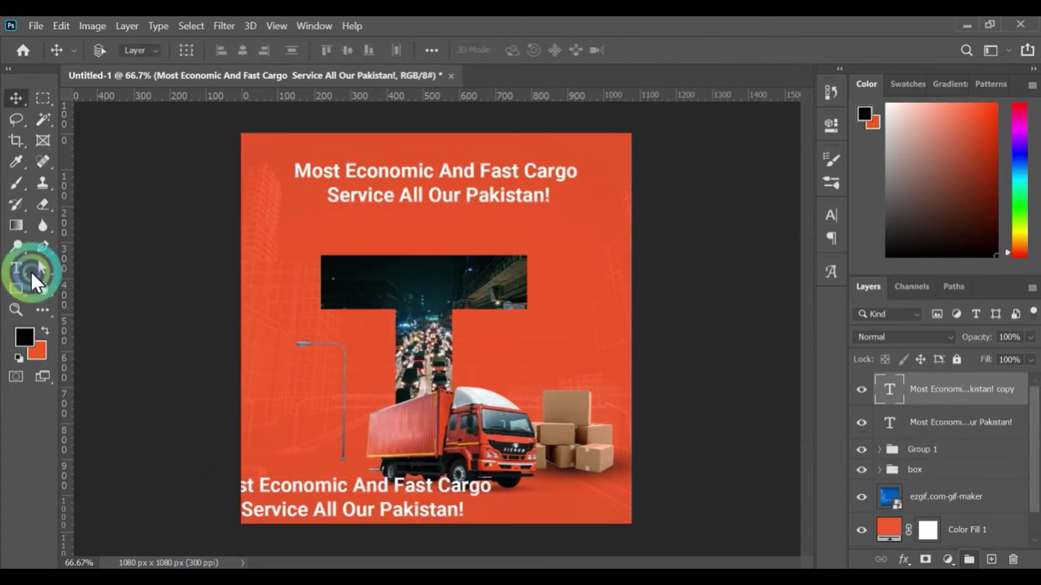
click(276, 497)
key(ctrl+a)
text(www.tirez.com)
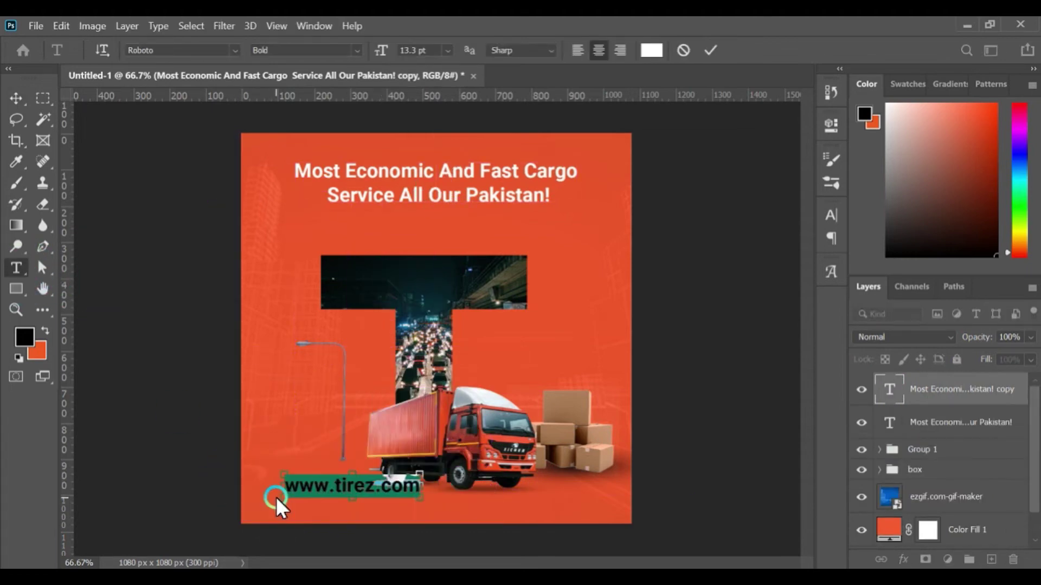
Step: Make the web address Regular weight, smaller, and move it into the bottom-left corner
click(827, 218)
click(779, 239)
click(802, 304)
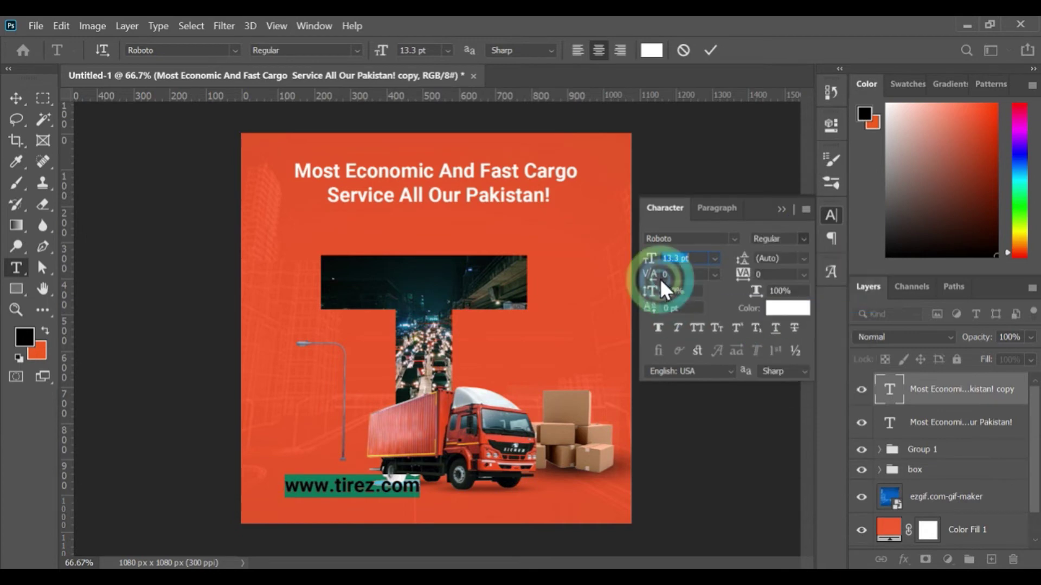
drag(657, 266, 643, 261)
click(561, 241)
click(16, 98)
mouse_move(244, 418)
mouse_down()
mouse_move(306, 520)
mouse_move(313, 513)
mouse_up()
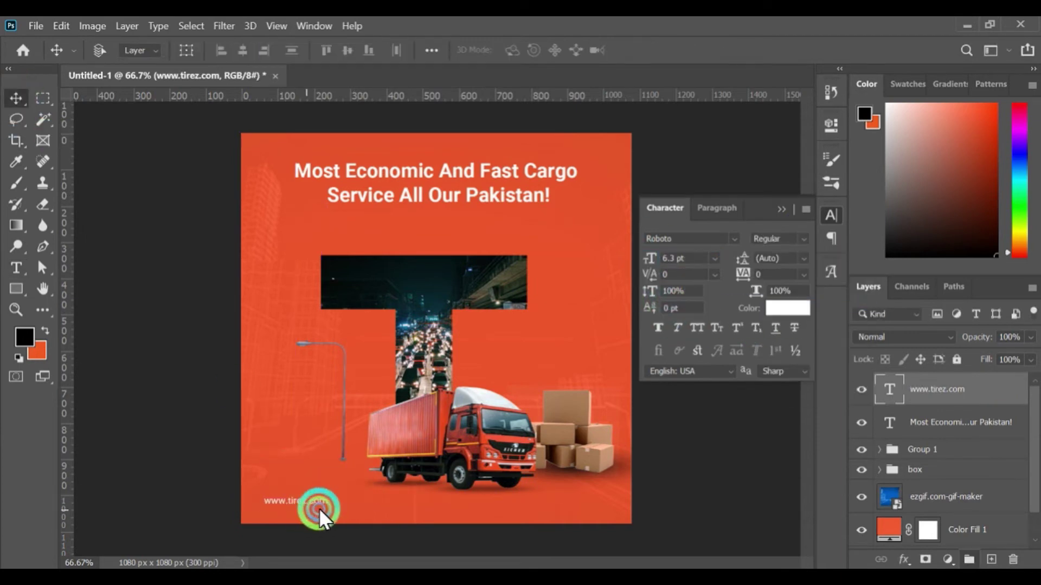
Step: Fine-tune the web address text to Roboto Regular 6.3 pt
click(735, 238)
click(705, 245)
click(655, 258)
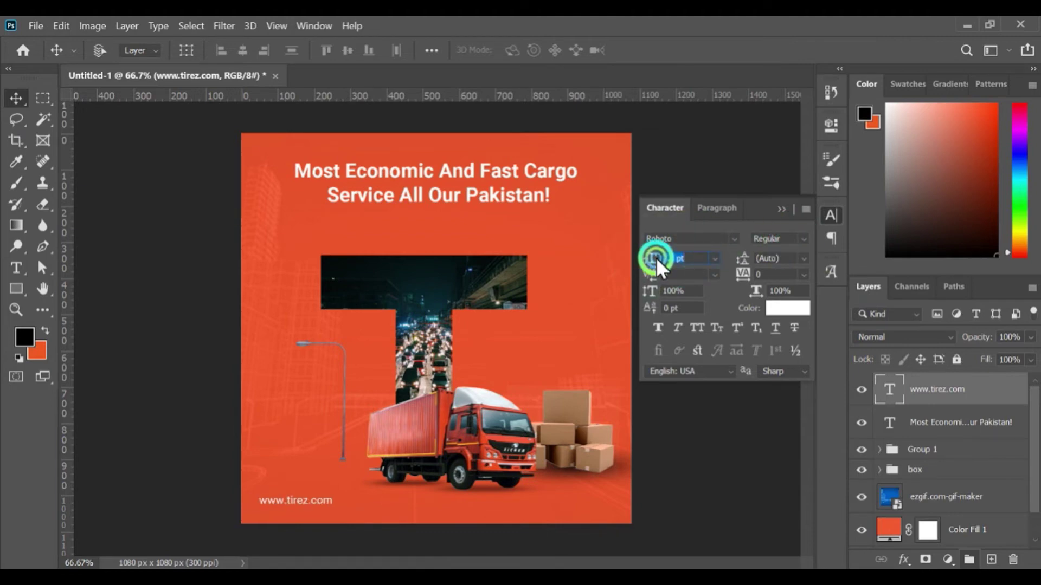
drag(656, 258, 655, 258)
click(783, 209)
click(16, 99)
click(271, 496)
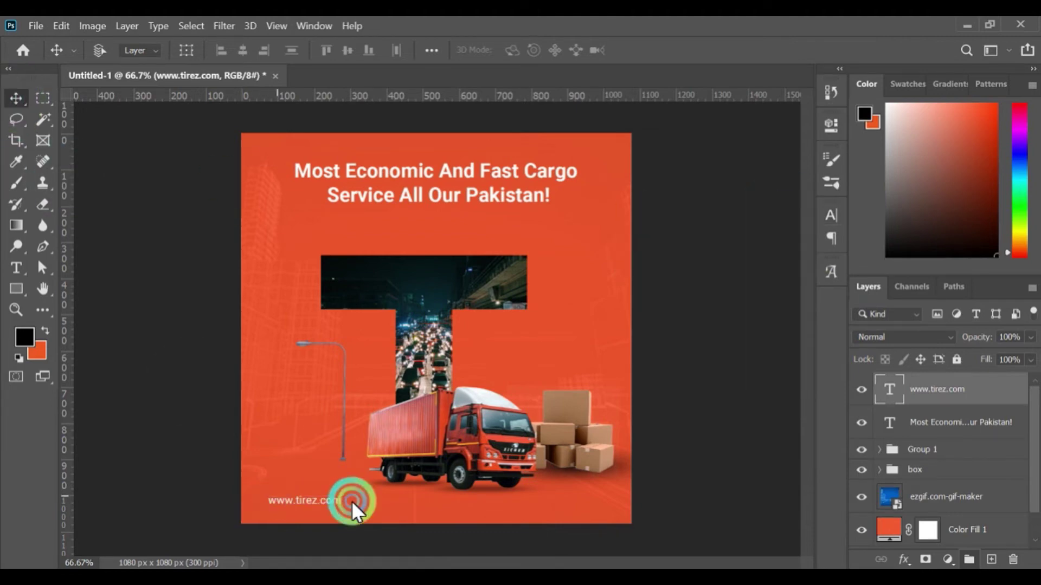
click(935, 425)
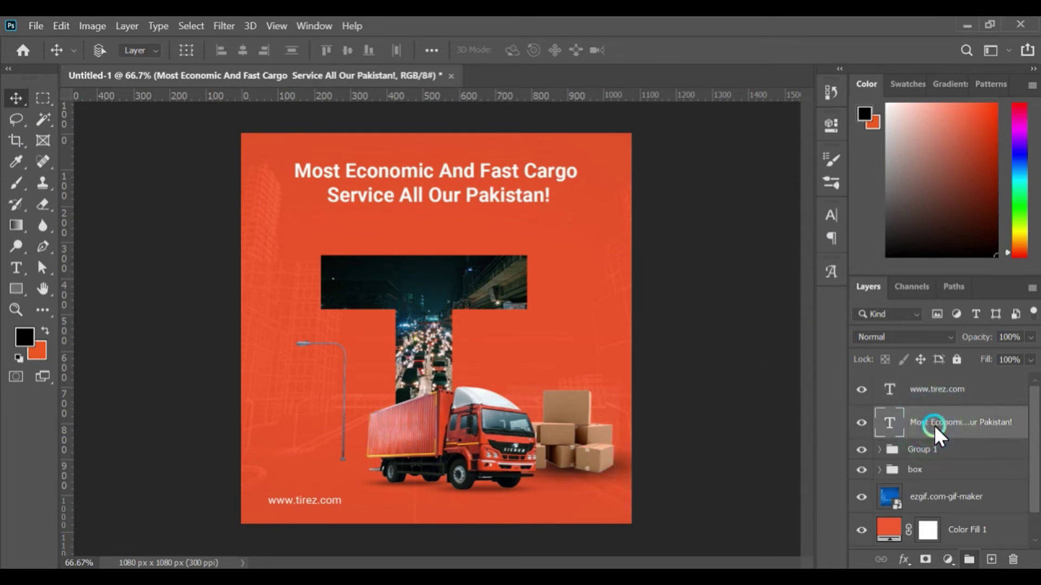
Step: Scale the headline to about 104% and move it slightly lower above the T
click(188, 56)
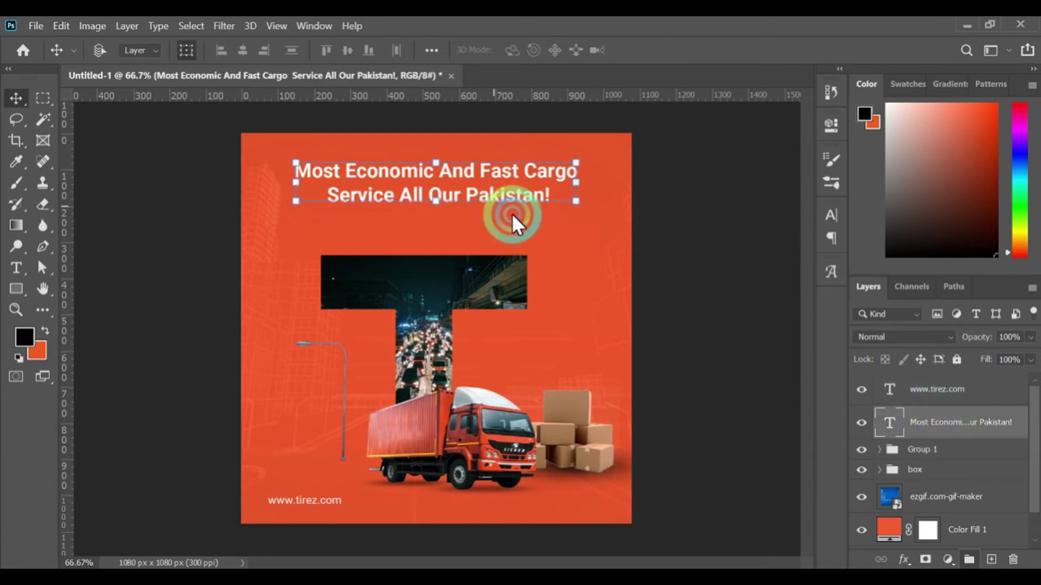
drag(577, 202, 584, 207)
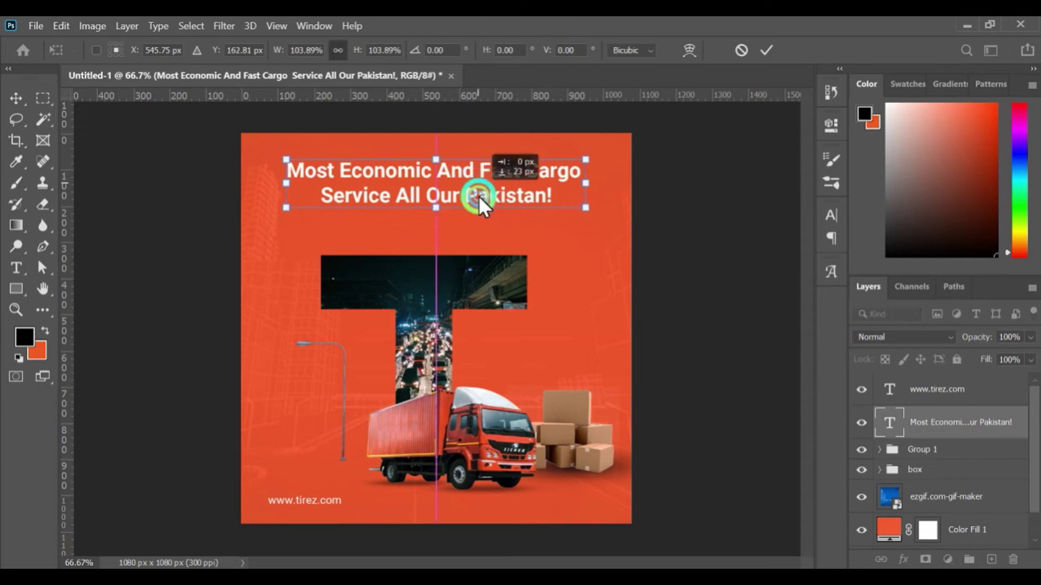
drag(478, 184, 479, 198)
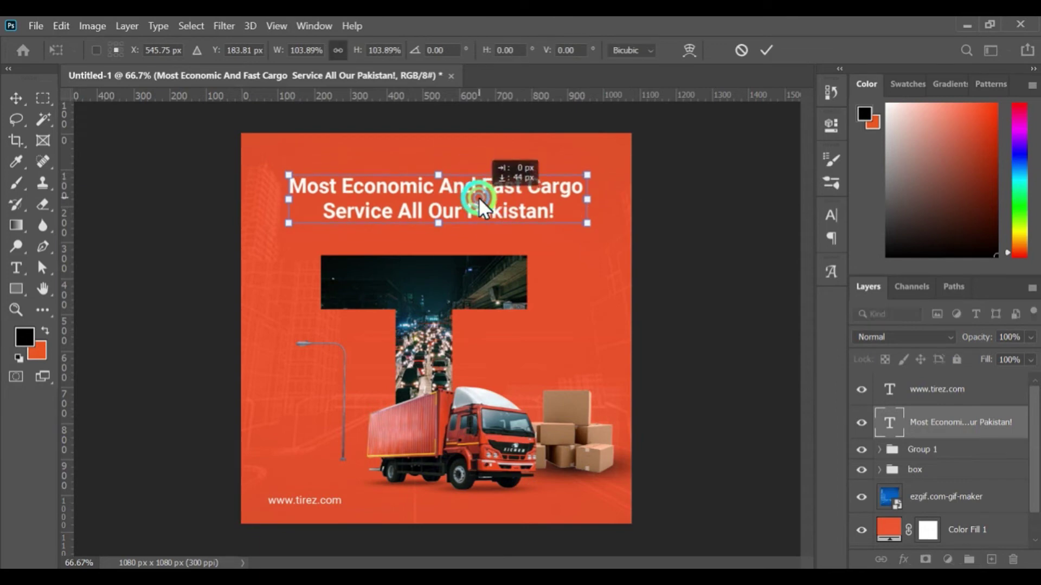
click(762, 50)
click(186, 50)
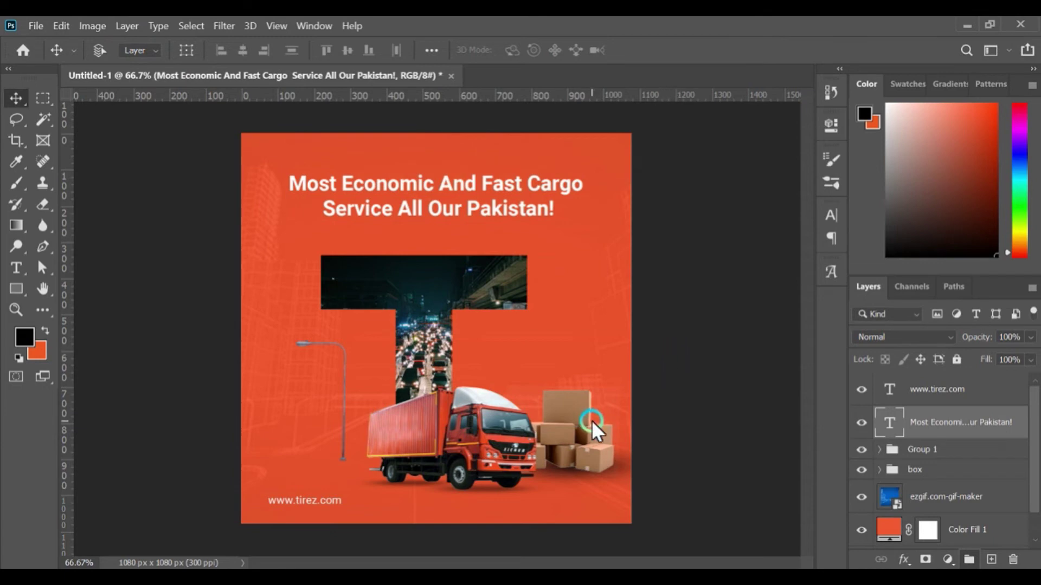
Step: Paint a soft black blob beside the street lamp on Layer 2
click(343, 446)
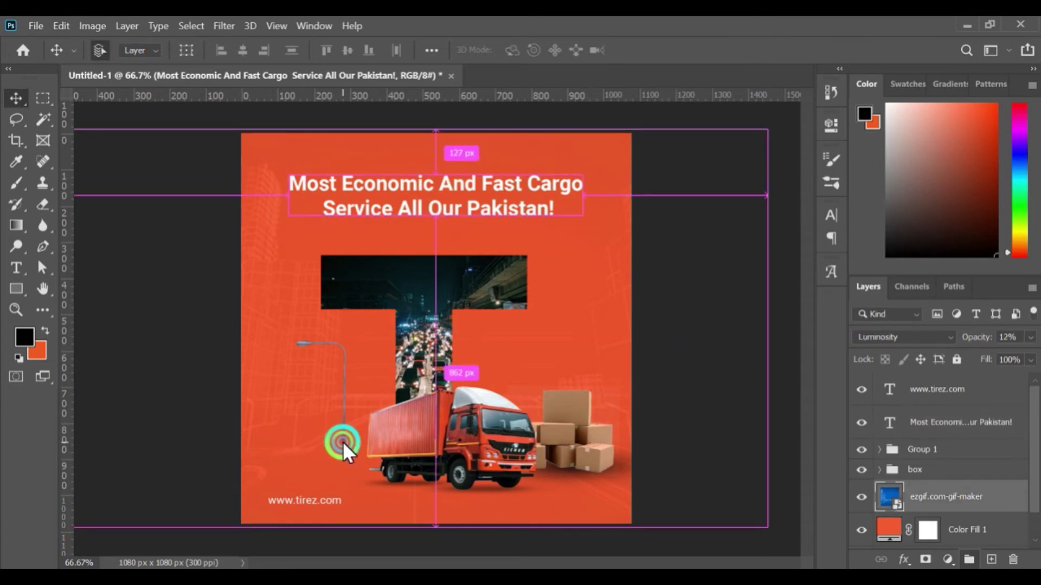
click(310, 340)
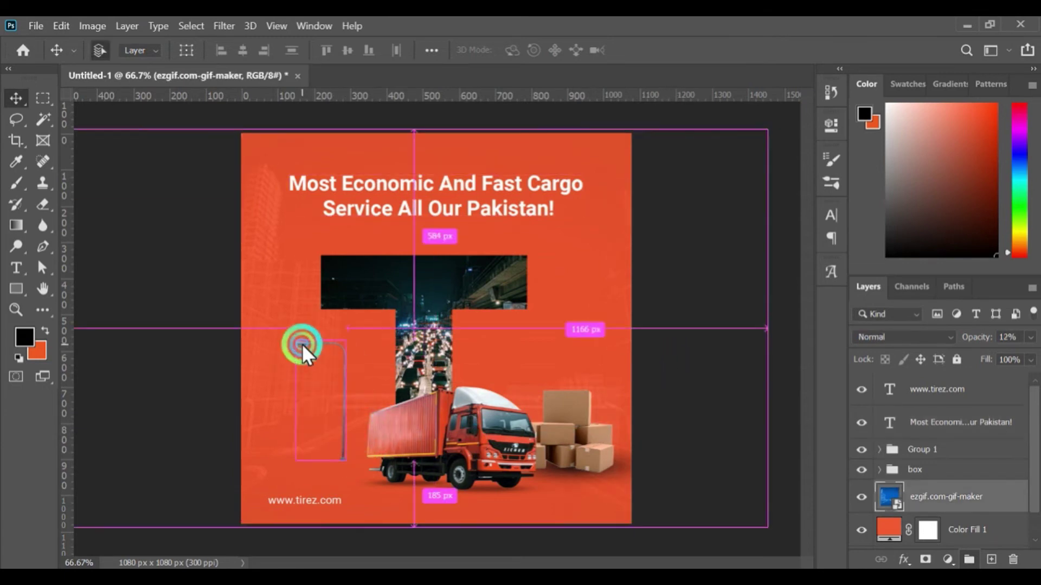
click(16, 183)
click(329, 393)
Step: Distort the blob flat into a ground shadow
key(v)
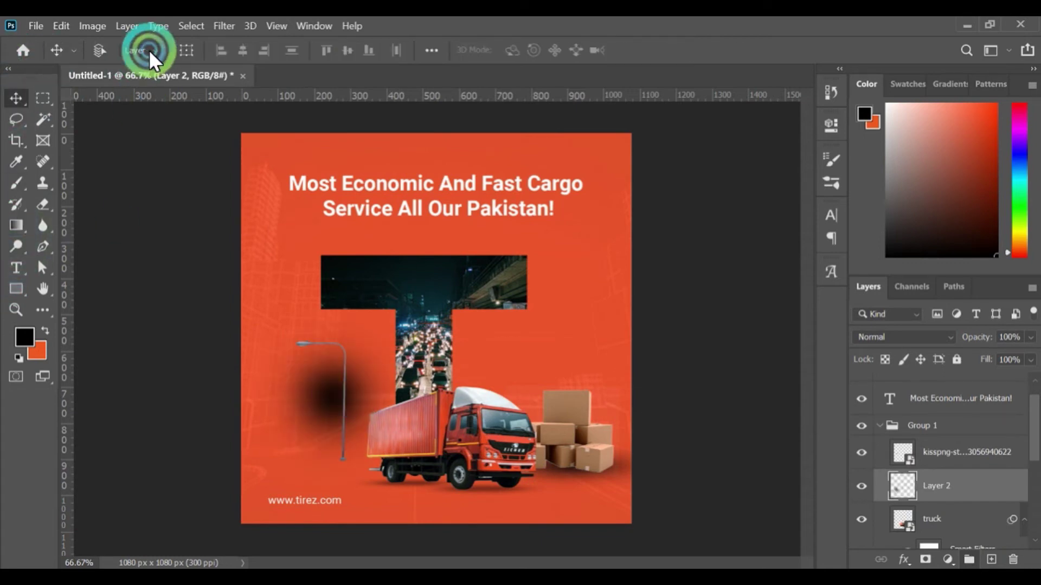
right_click(336, 307)
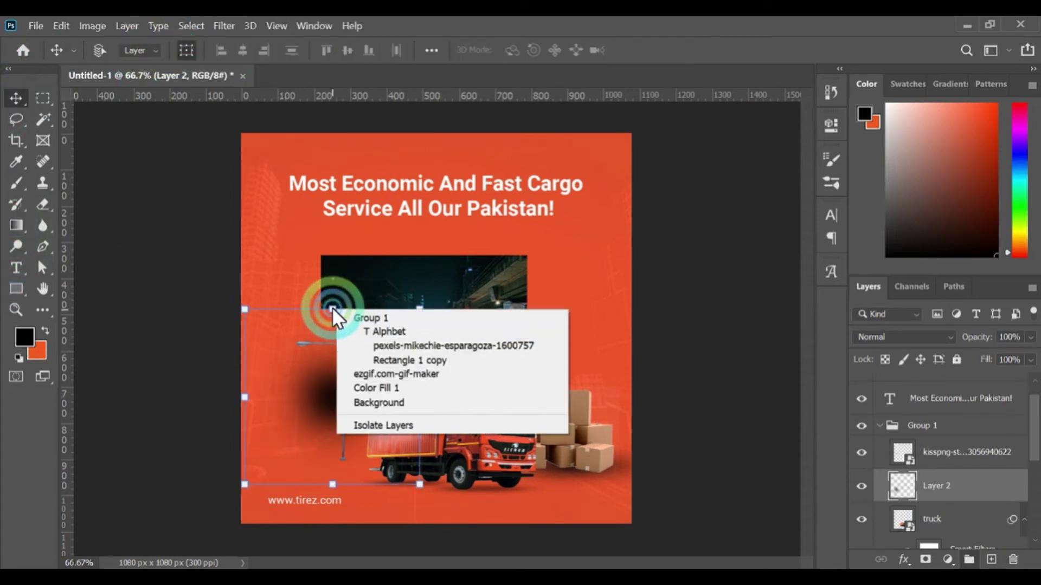
key(ctrl+t)
right_click(332, 307)
click(352, 340)
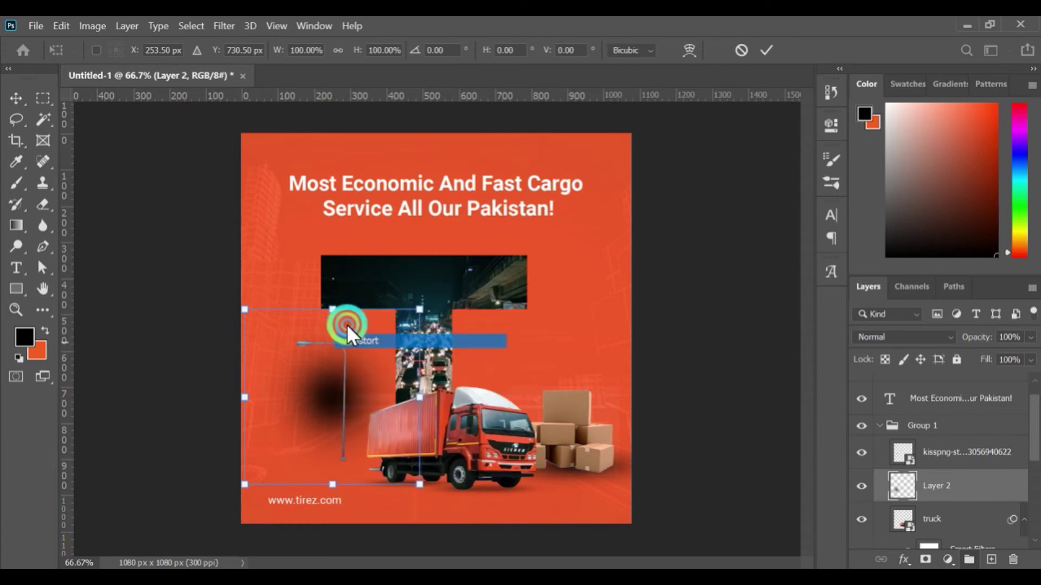
drag(333, 310, 333, 452)
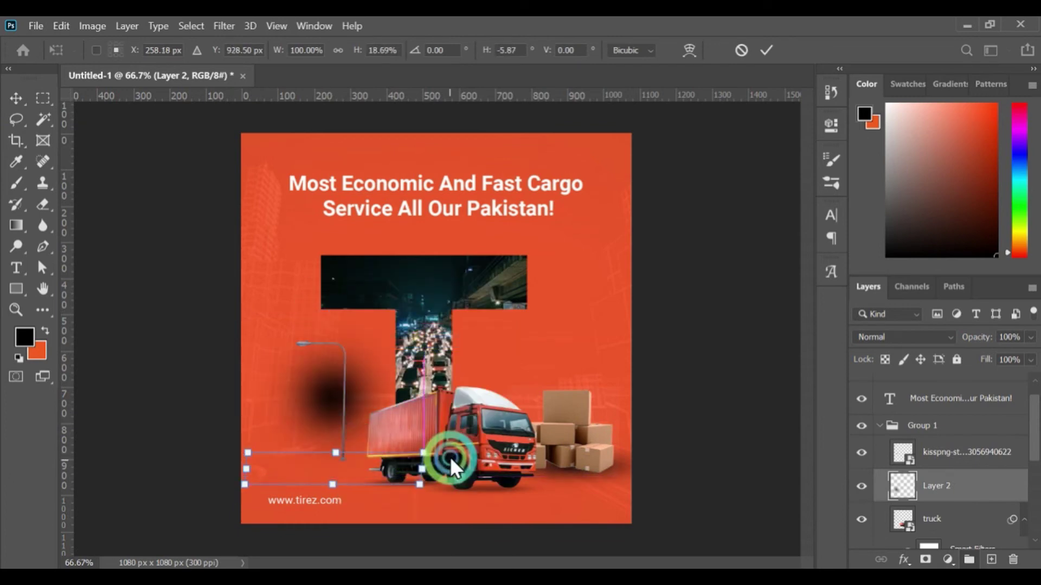
key(Return)
Step: Shrink the shadow to about half, set it under the lamp base at 17% opacity
drag(421, 468, 380, 466)
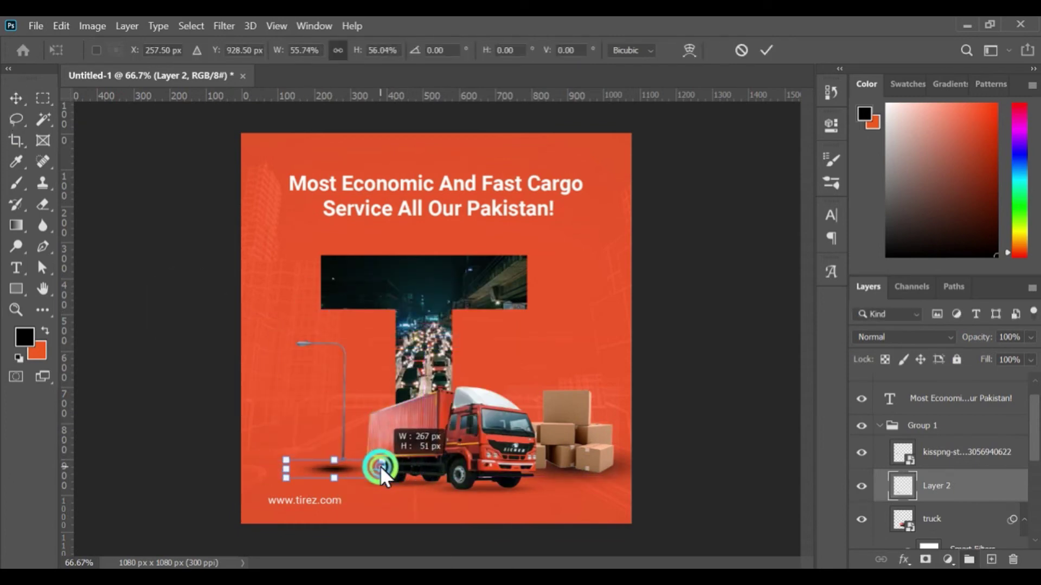
click(766, 49)
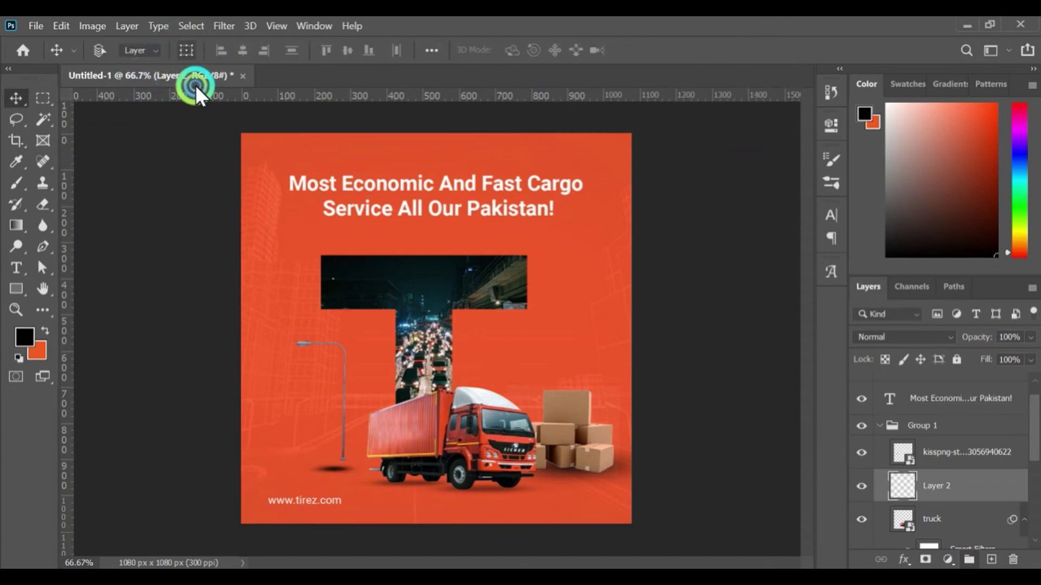
drag(335, 468, 339, 461)
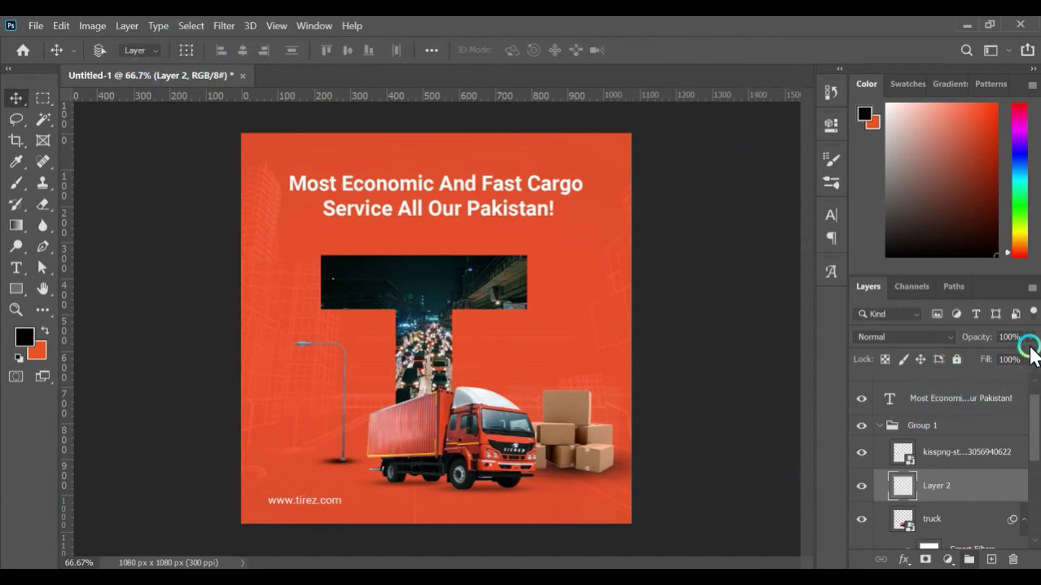
drag(1029, 347, 970, 357)
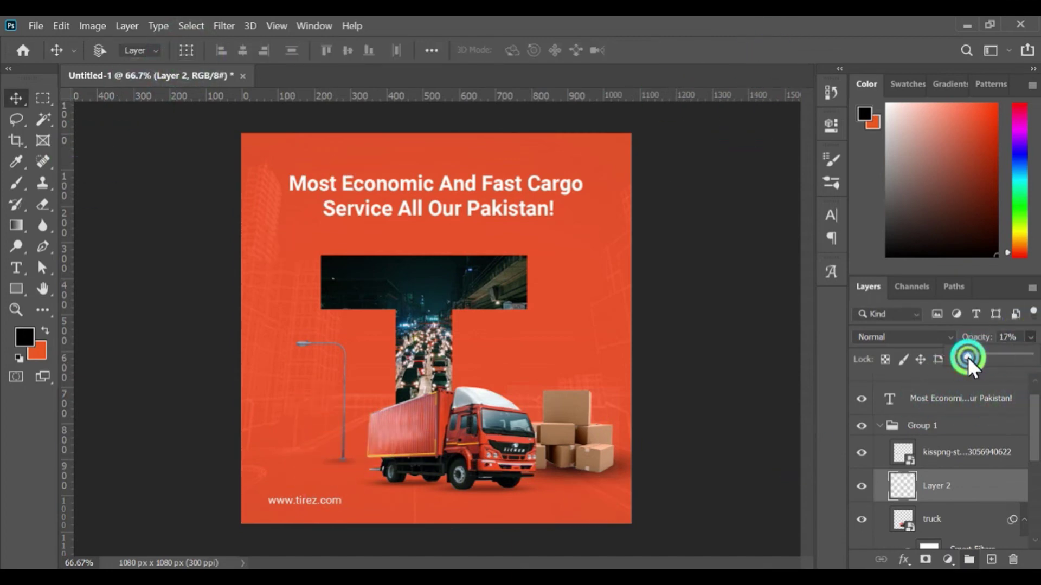
click(880, 427)
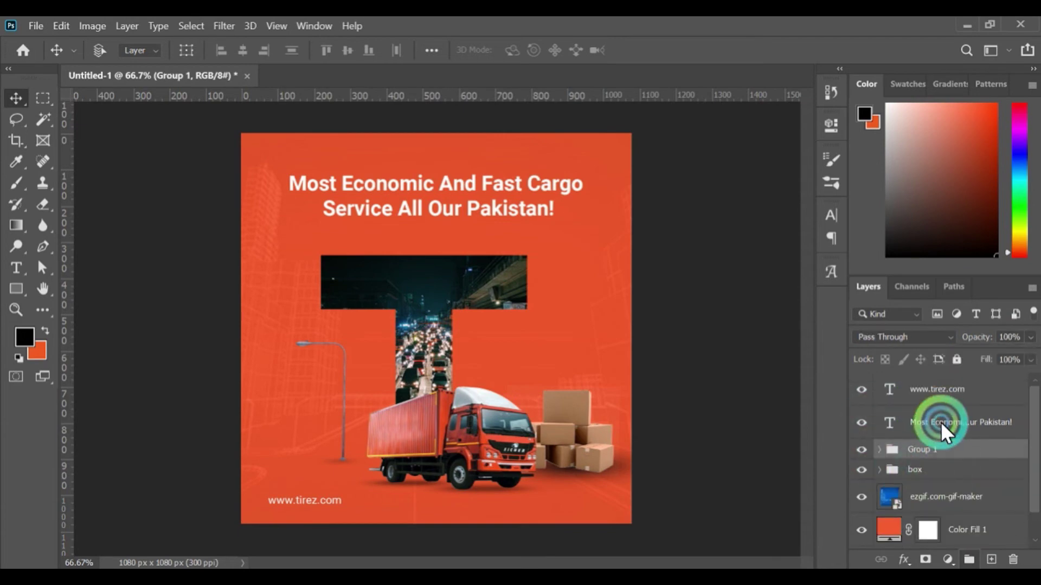
Step: Set the headline in Bebas Neue, enlarging its size to 19.82 pt and tightening its line spacing
click(941, 422)
click(831, 215)
text(b)
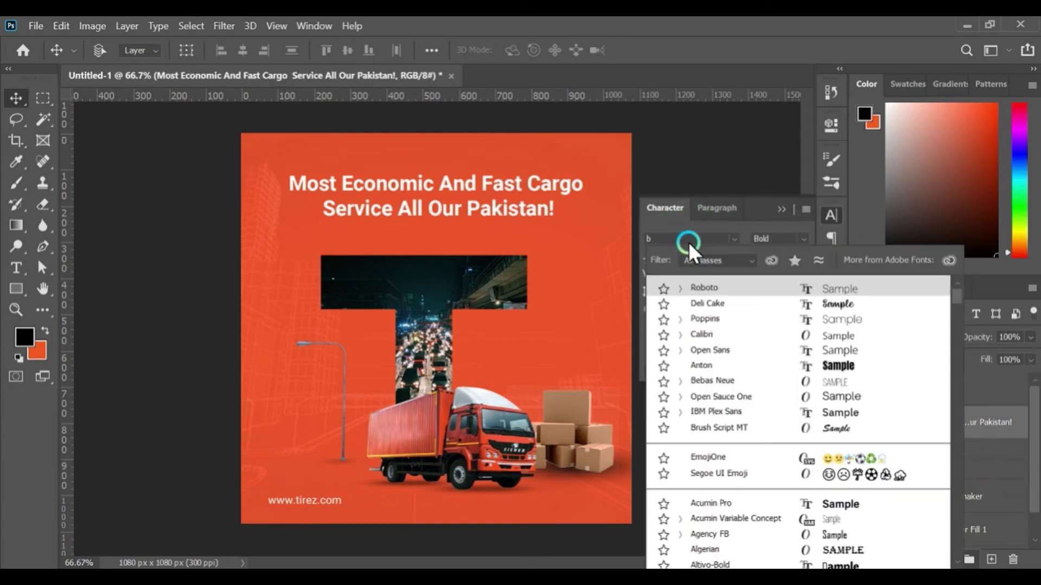
text(Bebas Neue)
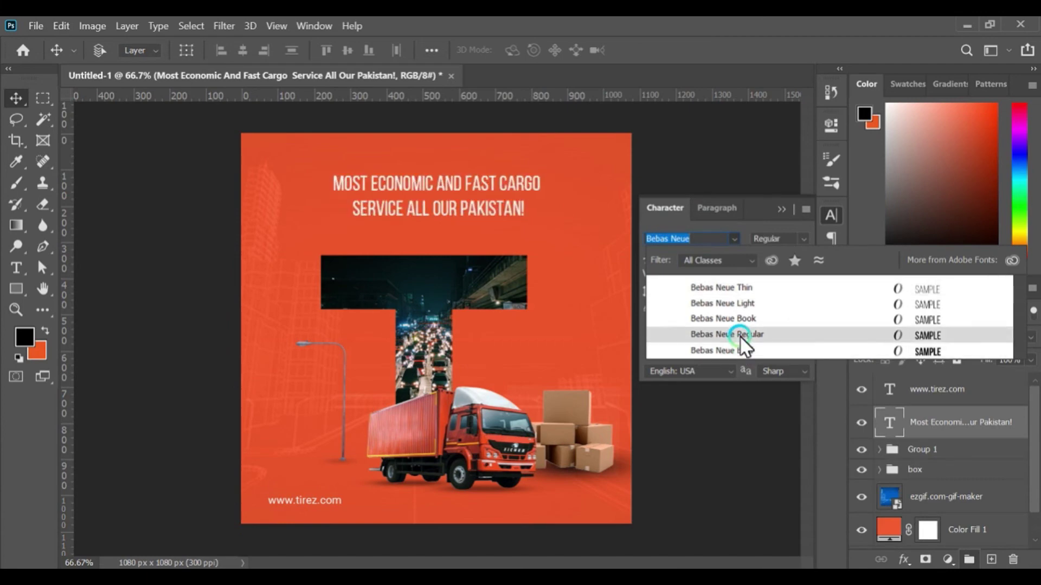
click(739, 336)
drag(646, 259, 652, 259)
click(669, 259)
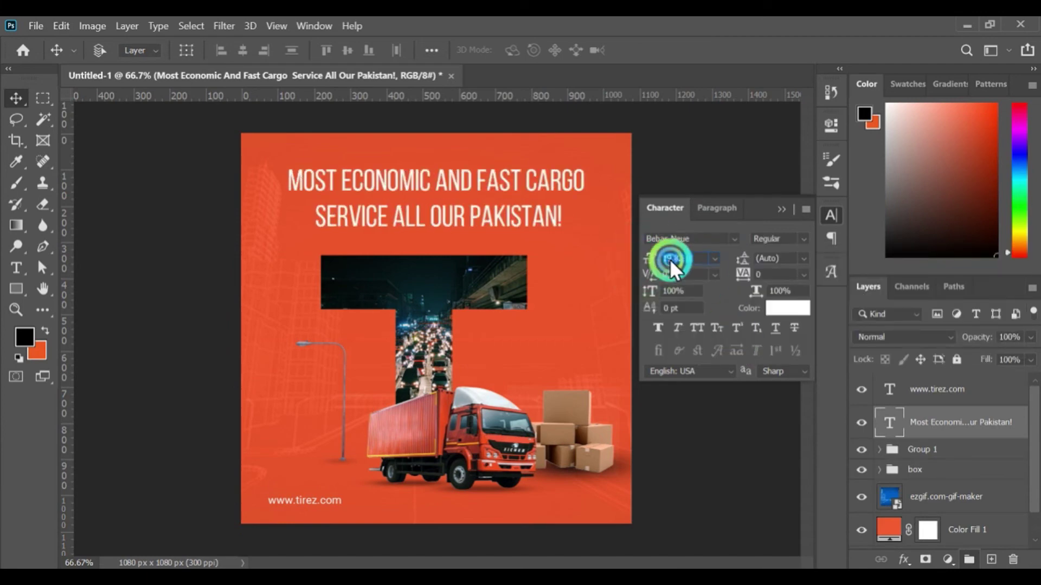
drag(742, 260, 732, 261)
click(783, 209)
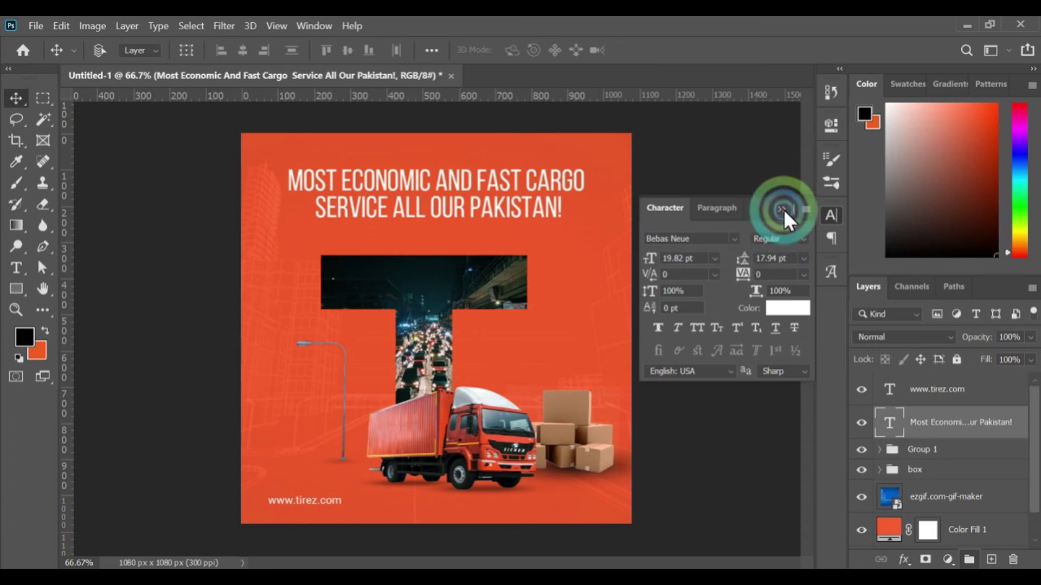
Step: Set the headline leading to 17.94 pt and nudge the headline slightly higher
drag(477, 199, 464, 181)
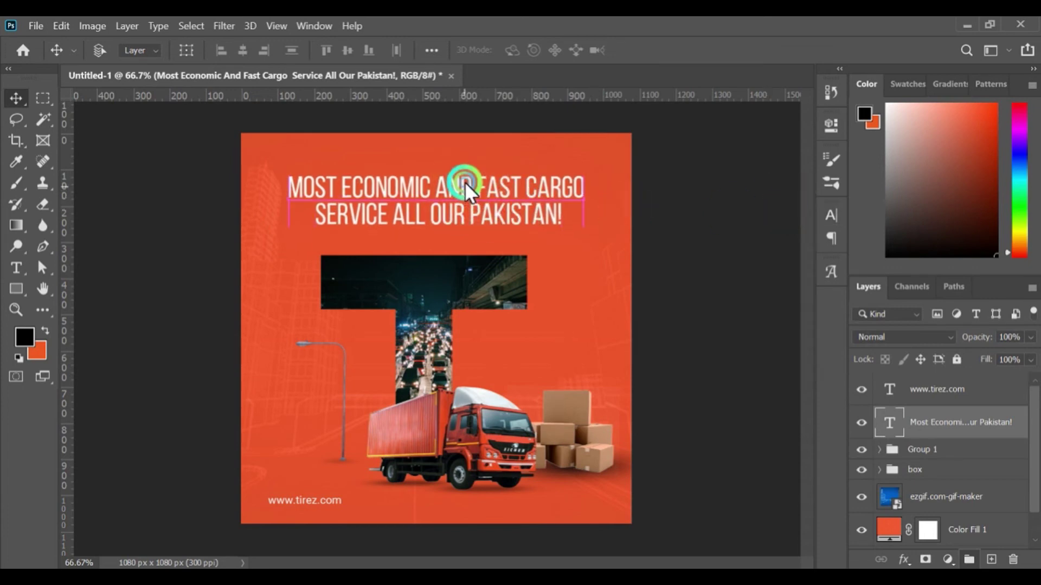
click(831, 215)
click(803, 259)
click(782, 298)
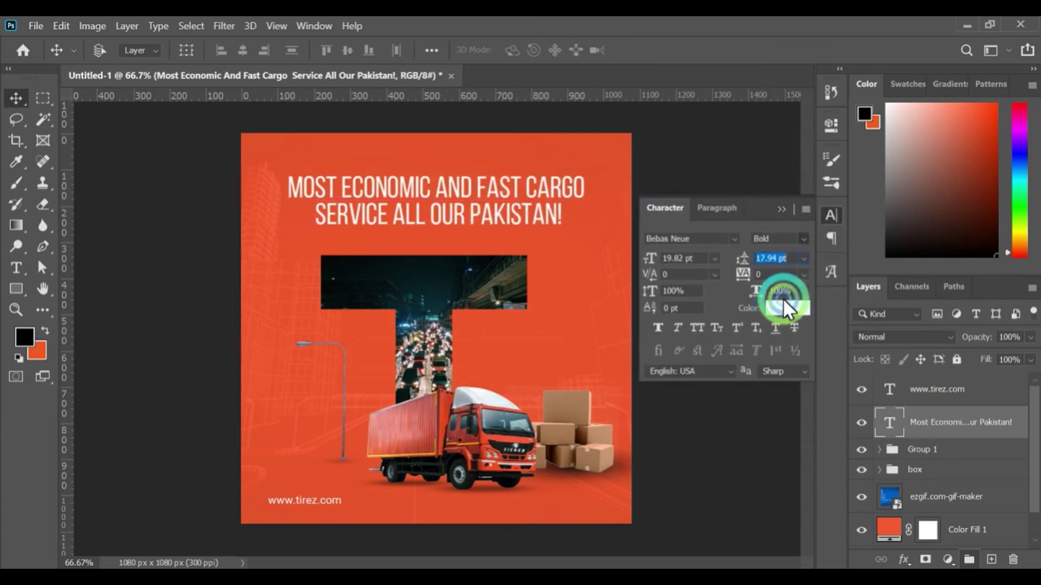
click(781, 209)
click(227, 70)
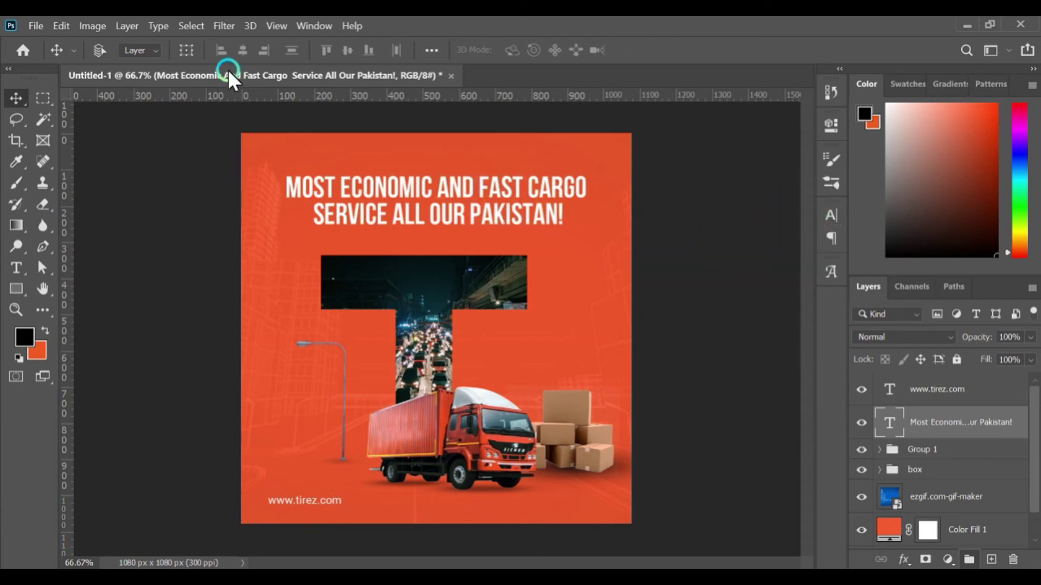
drag(457, 207, 453, 193)
Step: Give the T shape a Drop Shadow layer effect
key(ctrl+t)
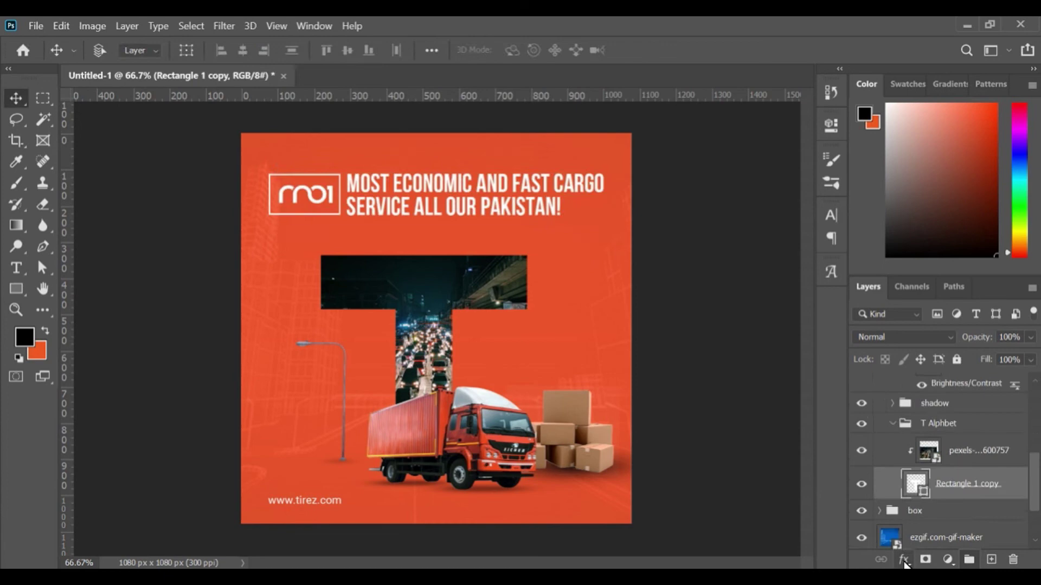
click(903, 560)
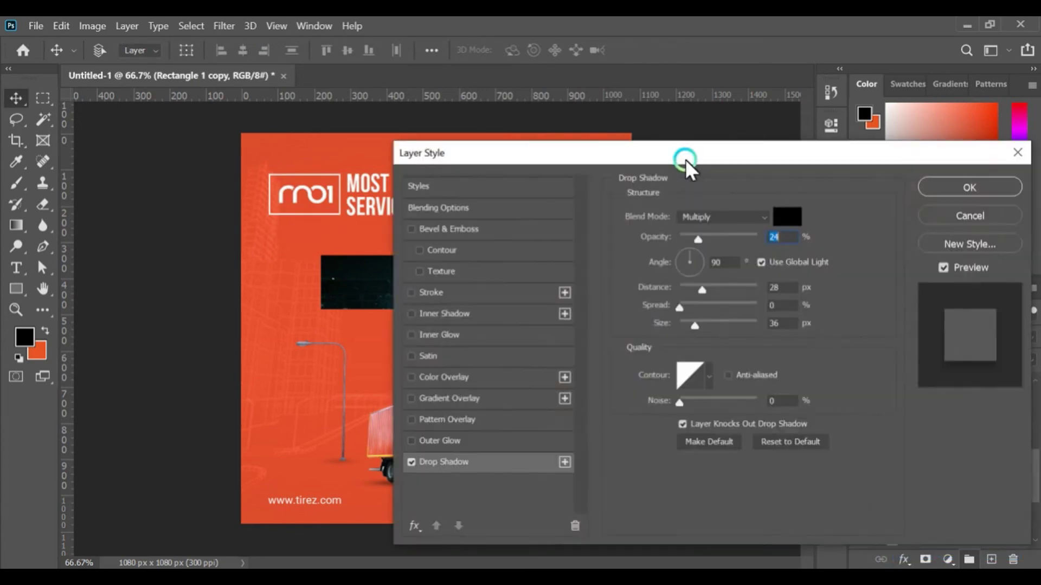
drag(685, 159, 870, 158)
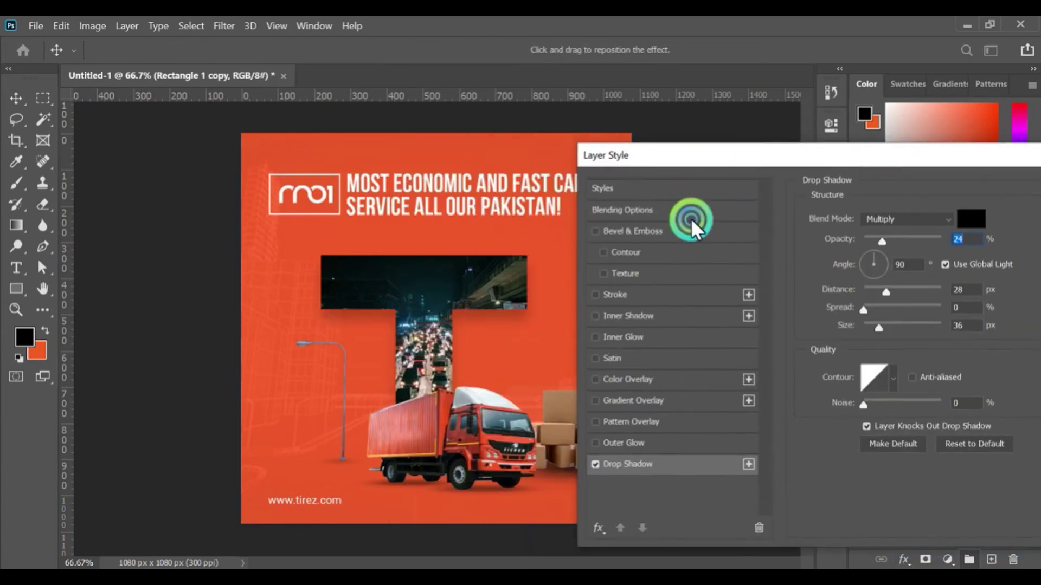
drag(987, 157, 801, 163)
key(Return)
Step: Place the 'light' three-lamp image from Downloads onto the poster
click(891, 424)
click(946, 423)
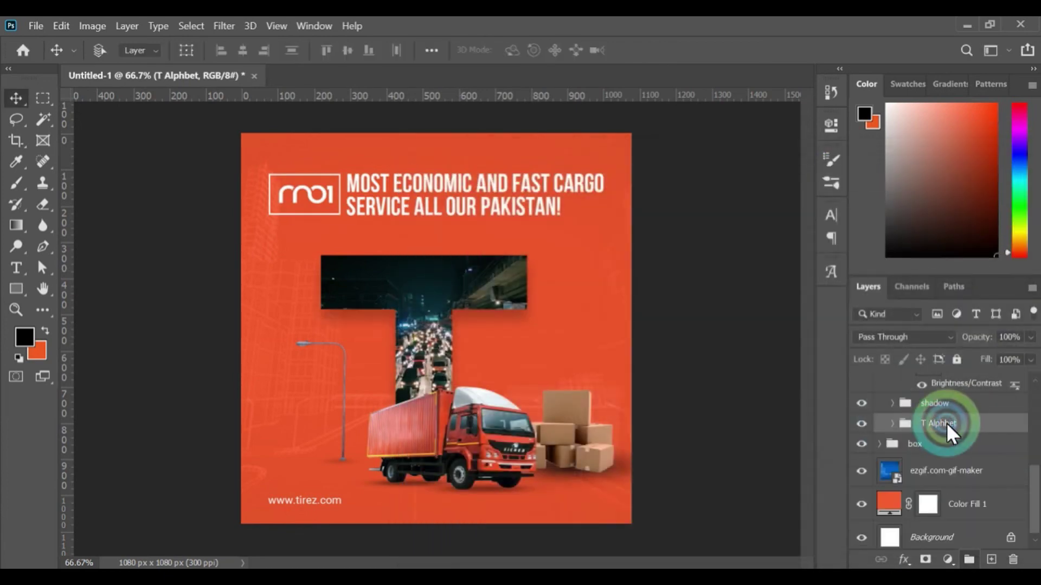
click(133, 530)
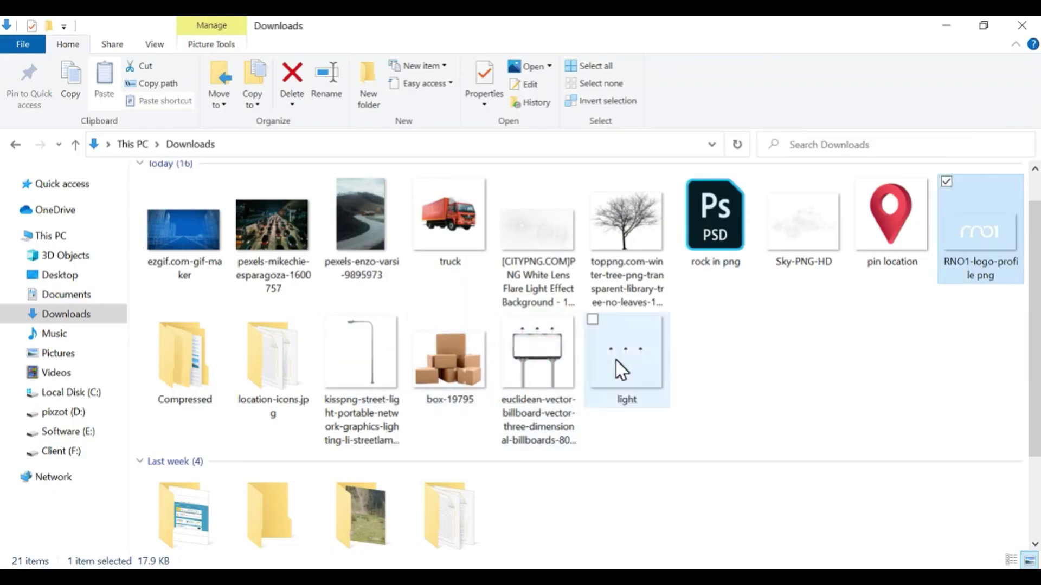
drag(622, 371, 461, 336)
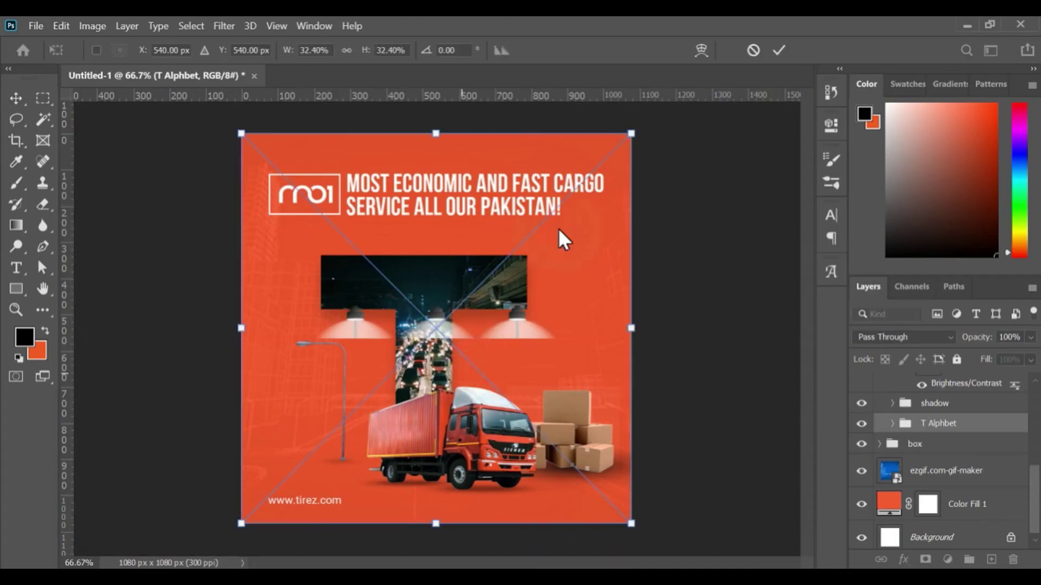
Step: Scale the lamp image to about 22% and commit it along the T's top edge
drag(631, 134, 571, 191)
drag(460, 283, 459, 259)
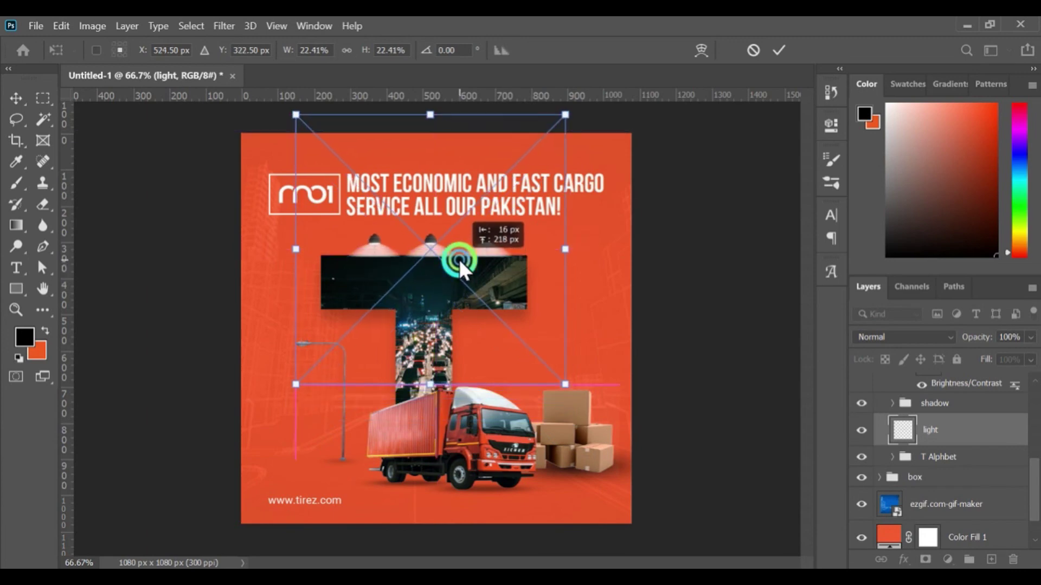
click(779, 50)
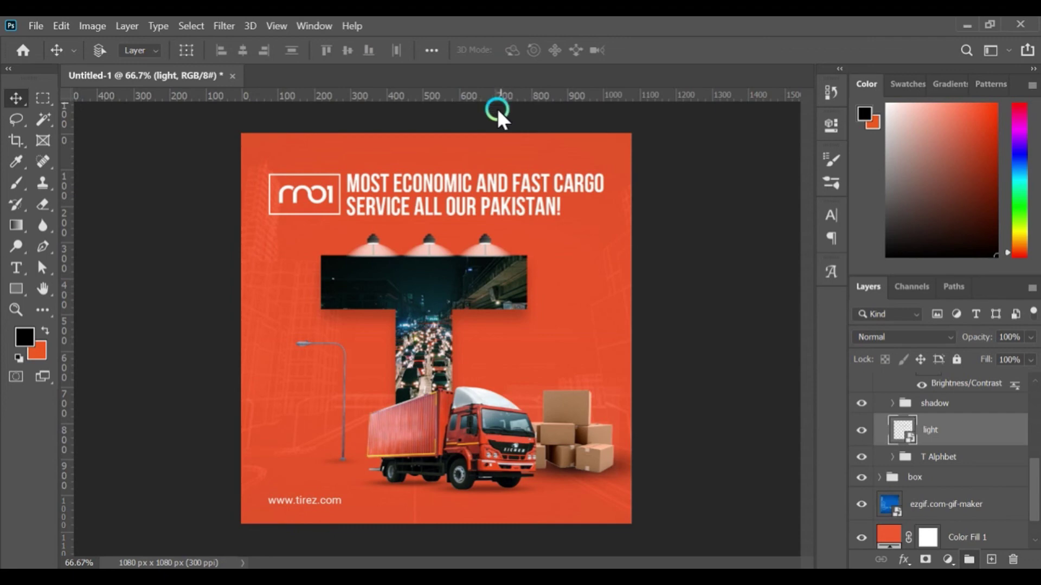
scroll(989, 468, up, 3)
click(964, 418)
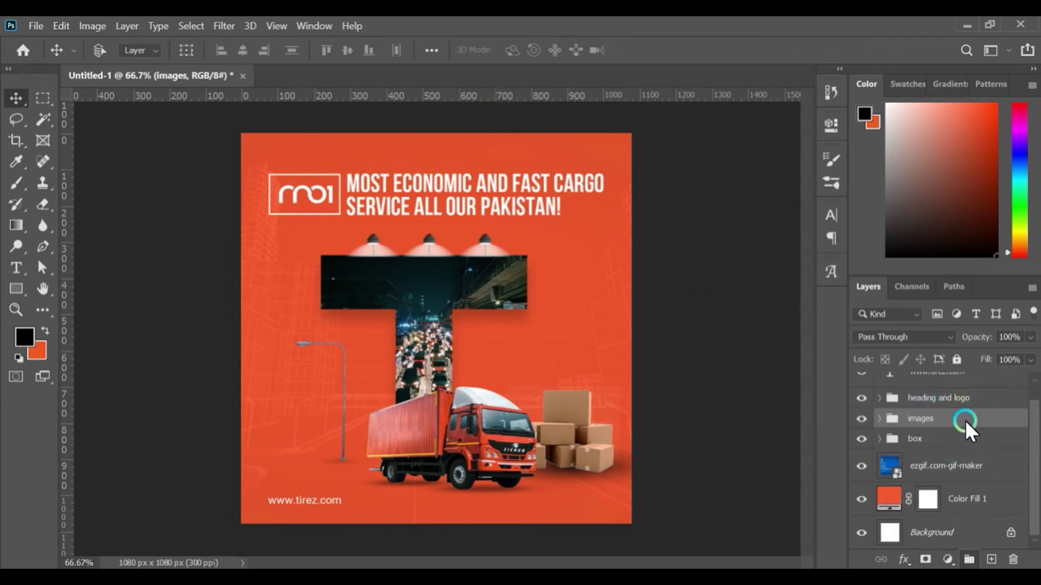
Step: Nudge the heading and logo group up slightly
scroll(880, 405, up, 1)
click(905, 413)
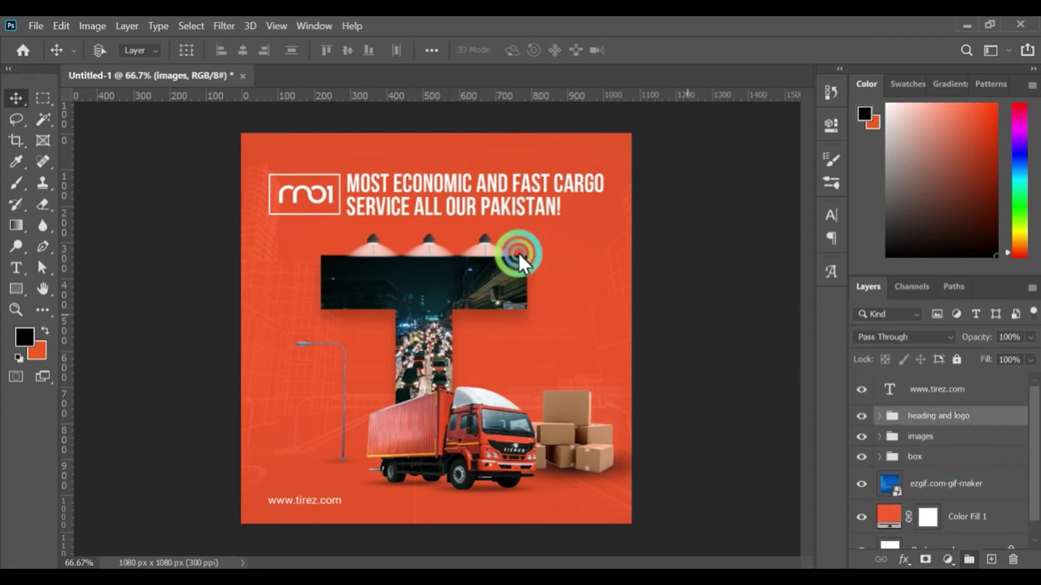
key(Up)
key(Up)
key(Up)
key(Up)
key(Up)
key(Up)
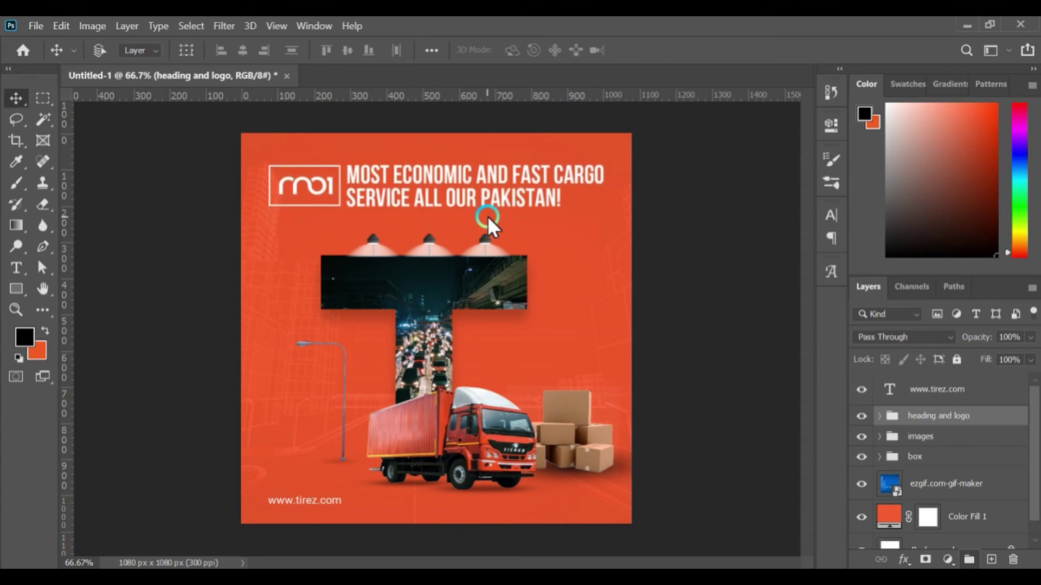
click(945, 391)
key(ctrl+g)
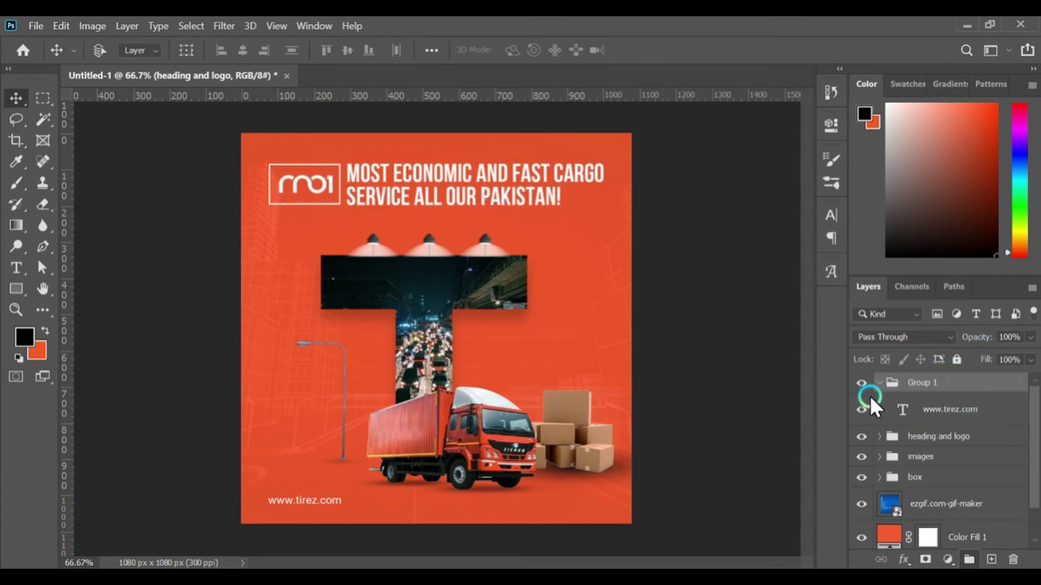
click(879, 383)
double_click(921, 385)
text(we)
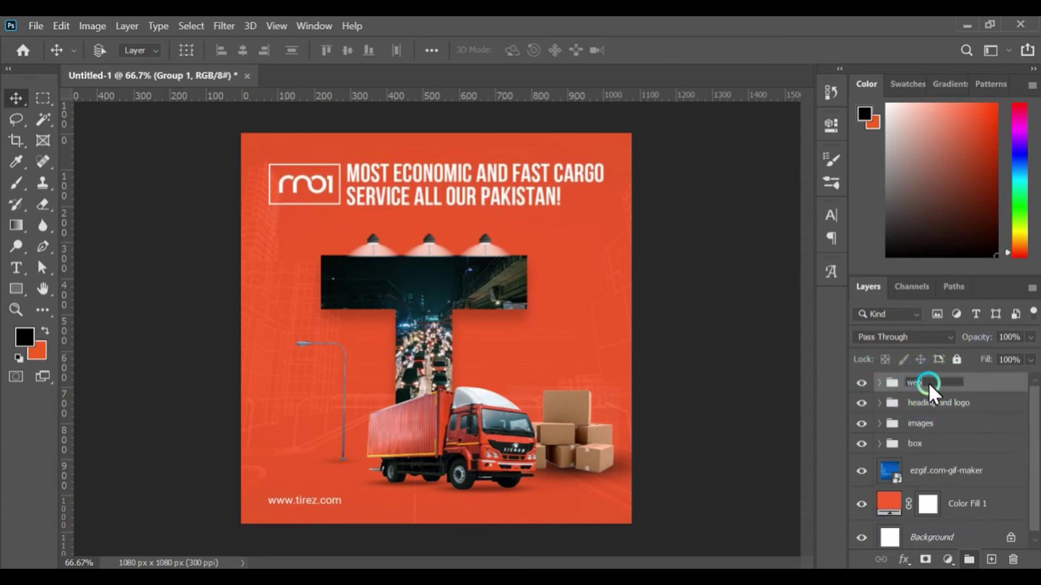
text(bsite)
key(Return)
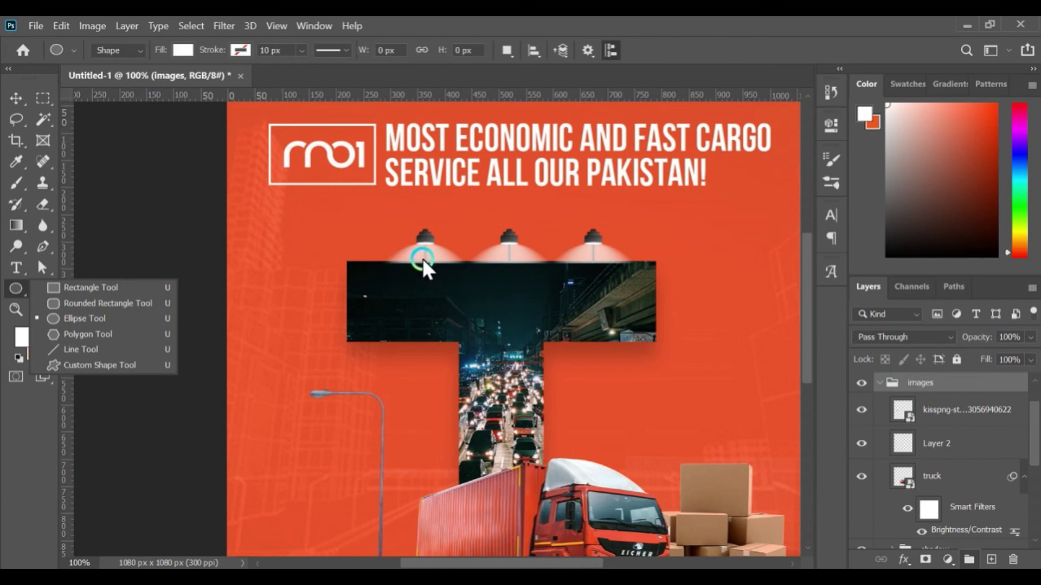
Step: Draw a 140 px white circle under the first lamp and rasterize it
drag(421, 258, 458, 304)
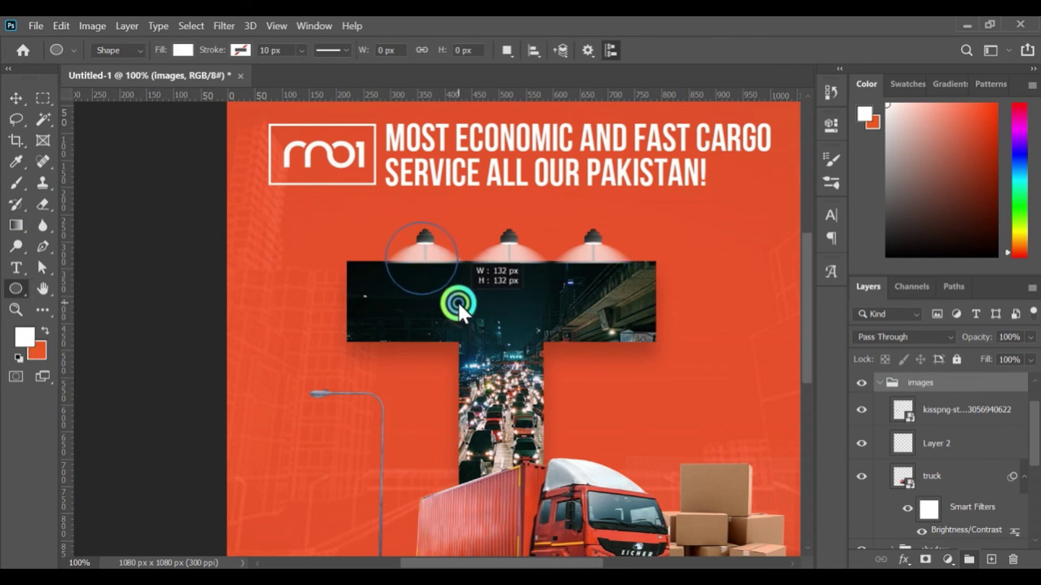
drag(458, 303, 460, 308)
click(20, 103)
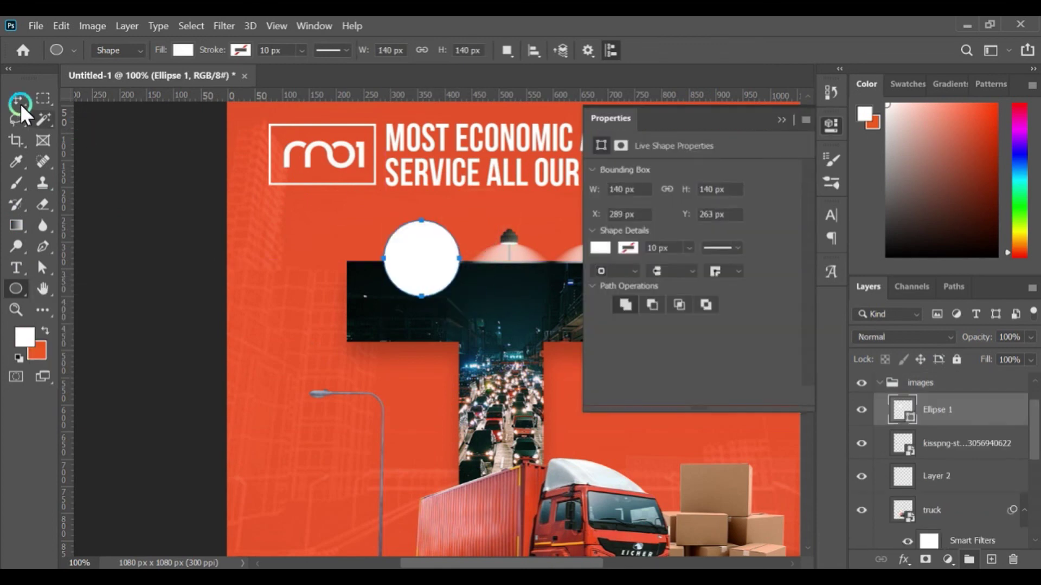
drag(411, 271, 414, 271)
click(946, 412)
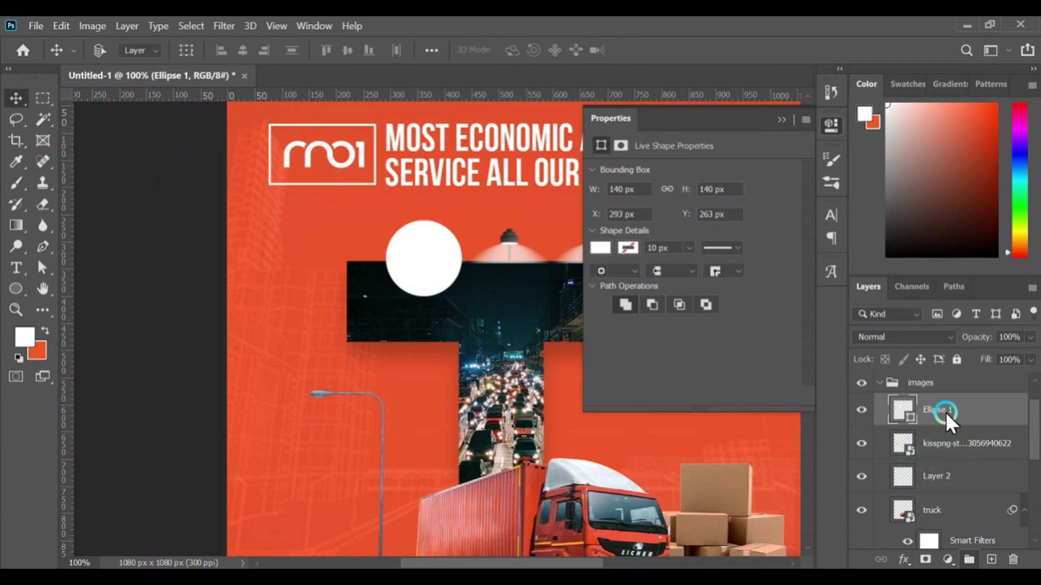
right_click(945, 412)
click(744, 267)
Step: Delete the top half of the white circle
click(44, 97)
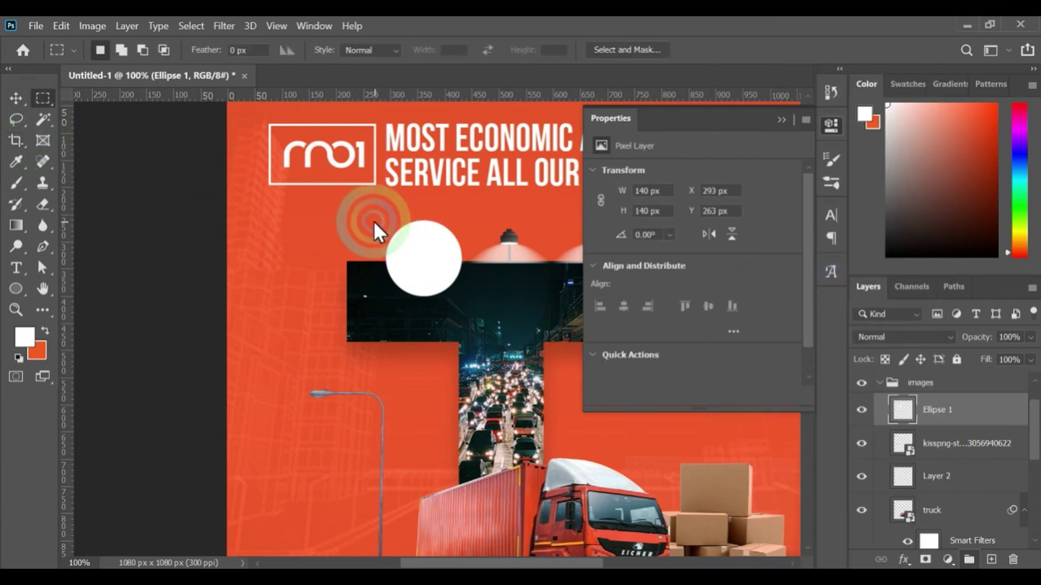
drag(373, 220, 486, 265)
drag(366, 210, 478, 259)
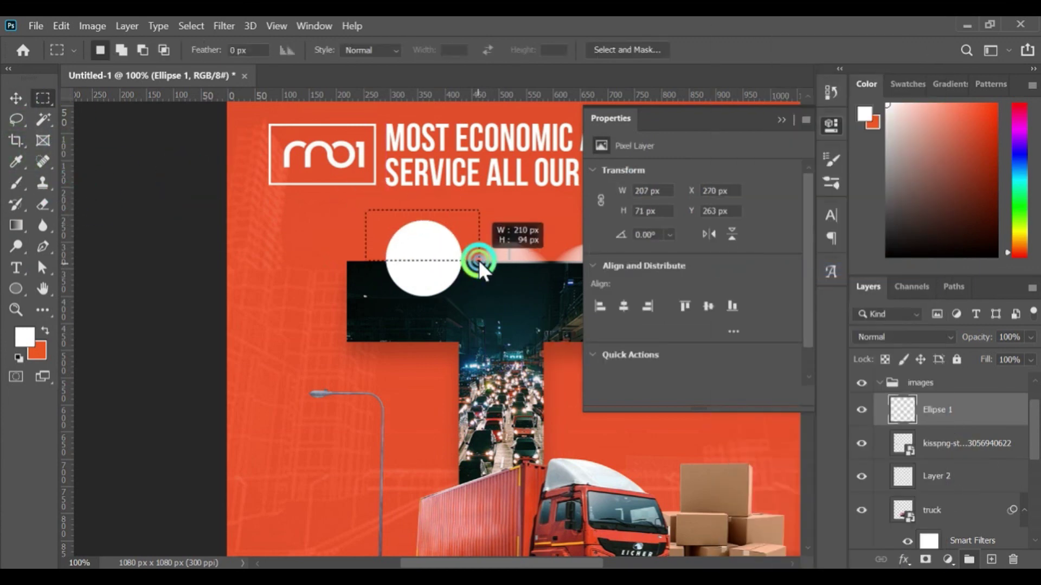
key(Delete)
key(ctrl+d)
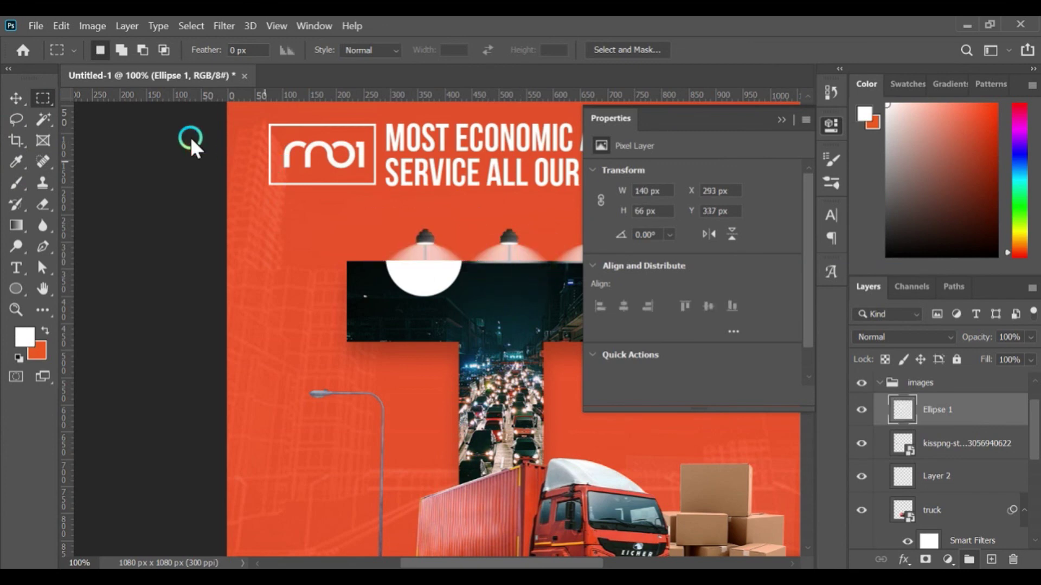
click(16, 98)
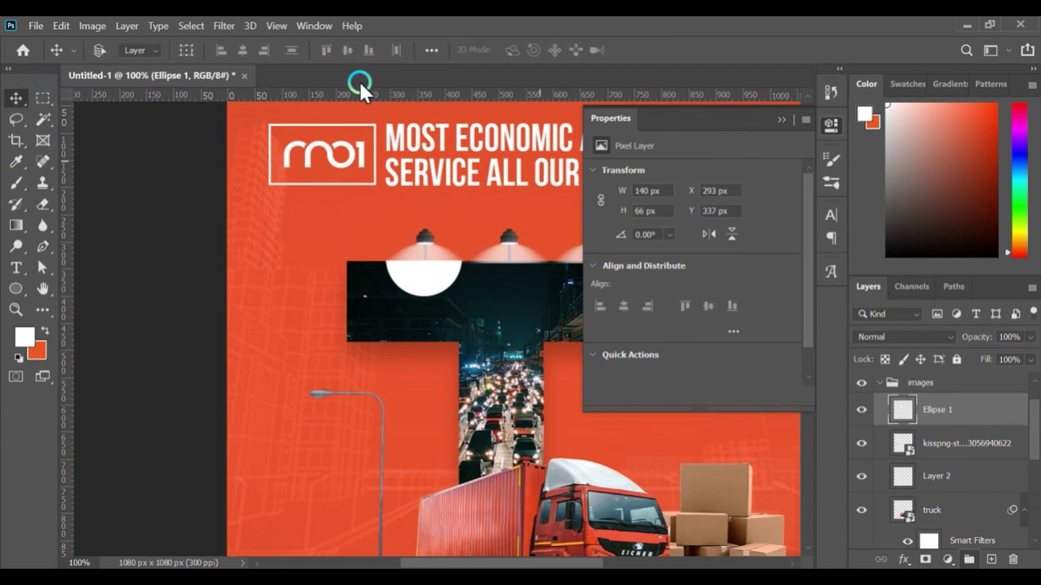
Step: Apply a Gaussian Blur to the half circle to soften the glow
click(224, 26)
mouse_move(233, 196)
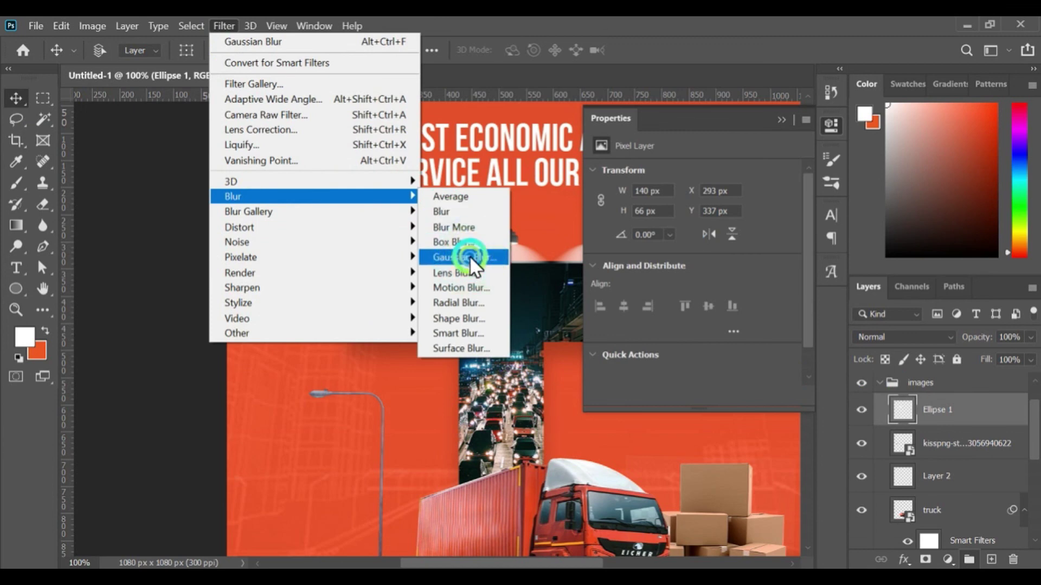
click(469, 256)
drag(753, 387, 779, 386)
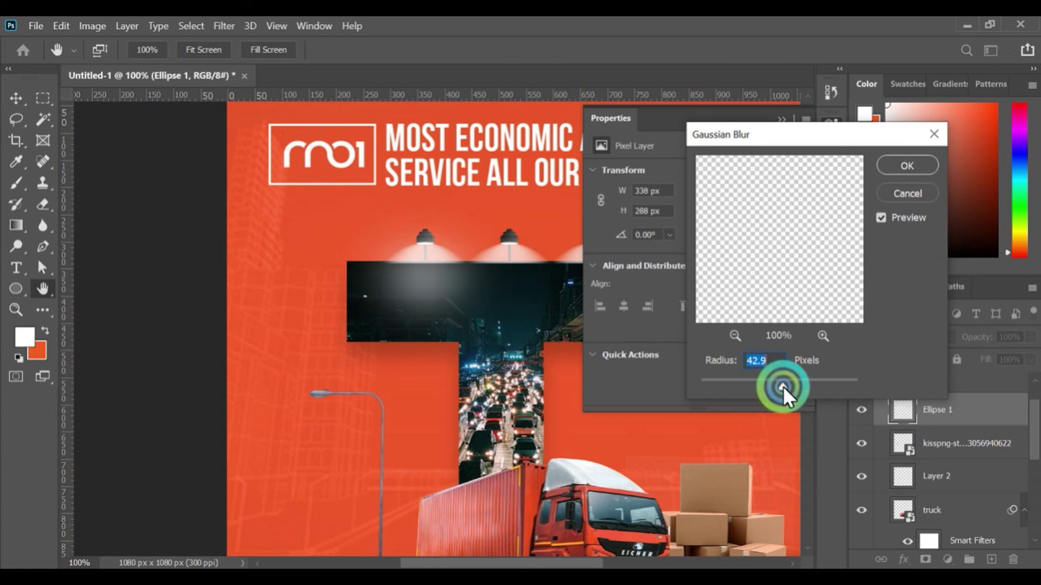
click(906, 165)
click(784, 120)
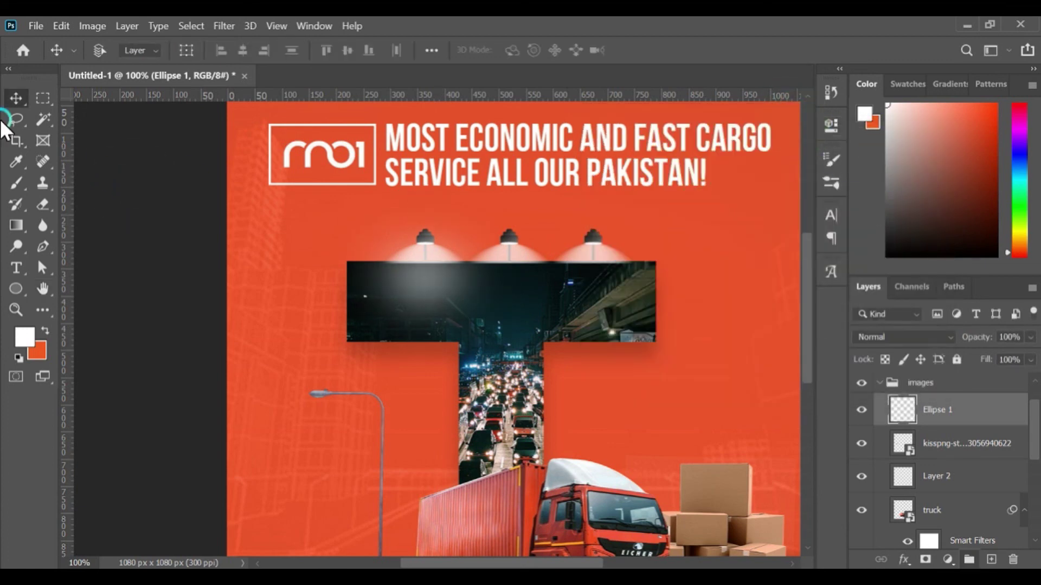
Step: Duplicate the glow under the middle and third lamps
drag(433, 284, 606, 284)
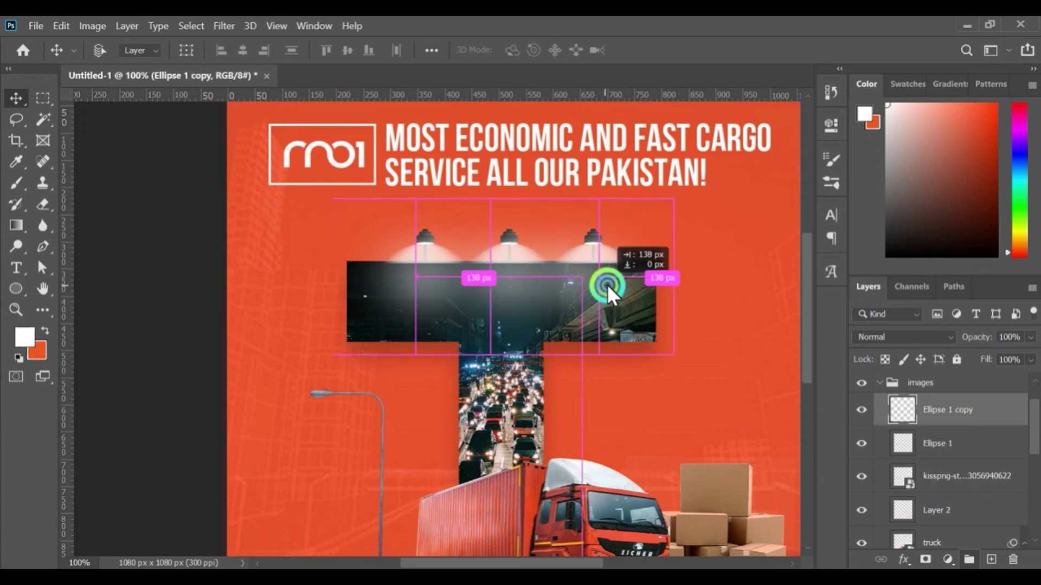
key(ctrl+j)
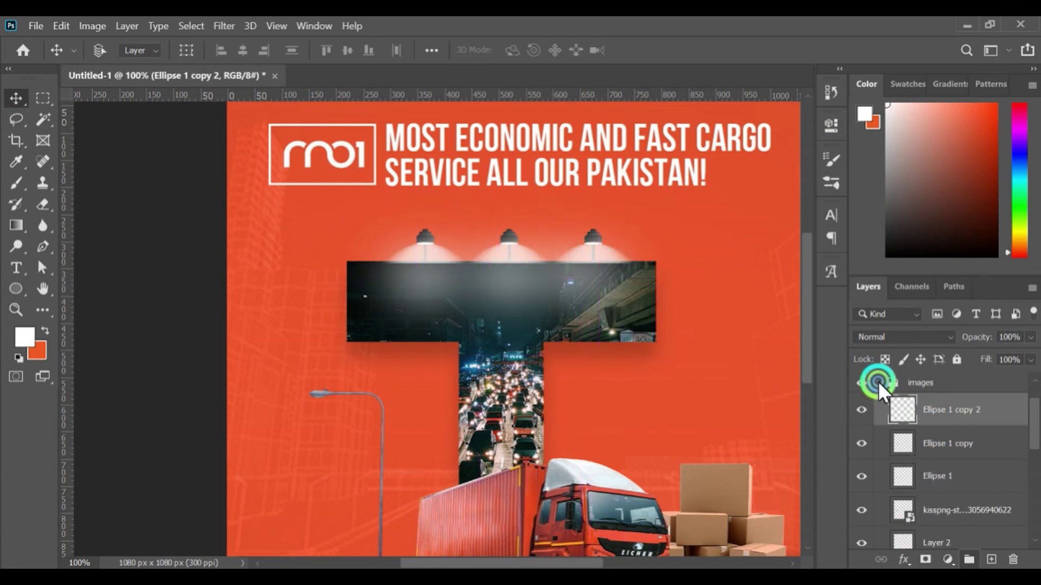
click(878, 382)
click(597, 343)
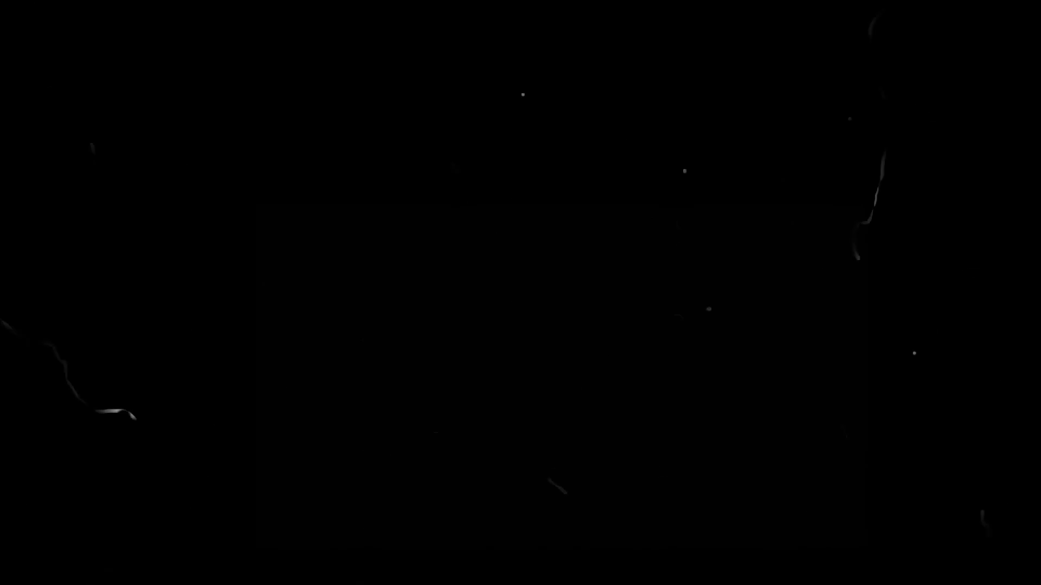